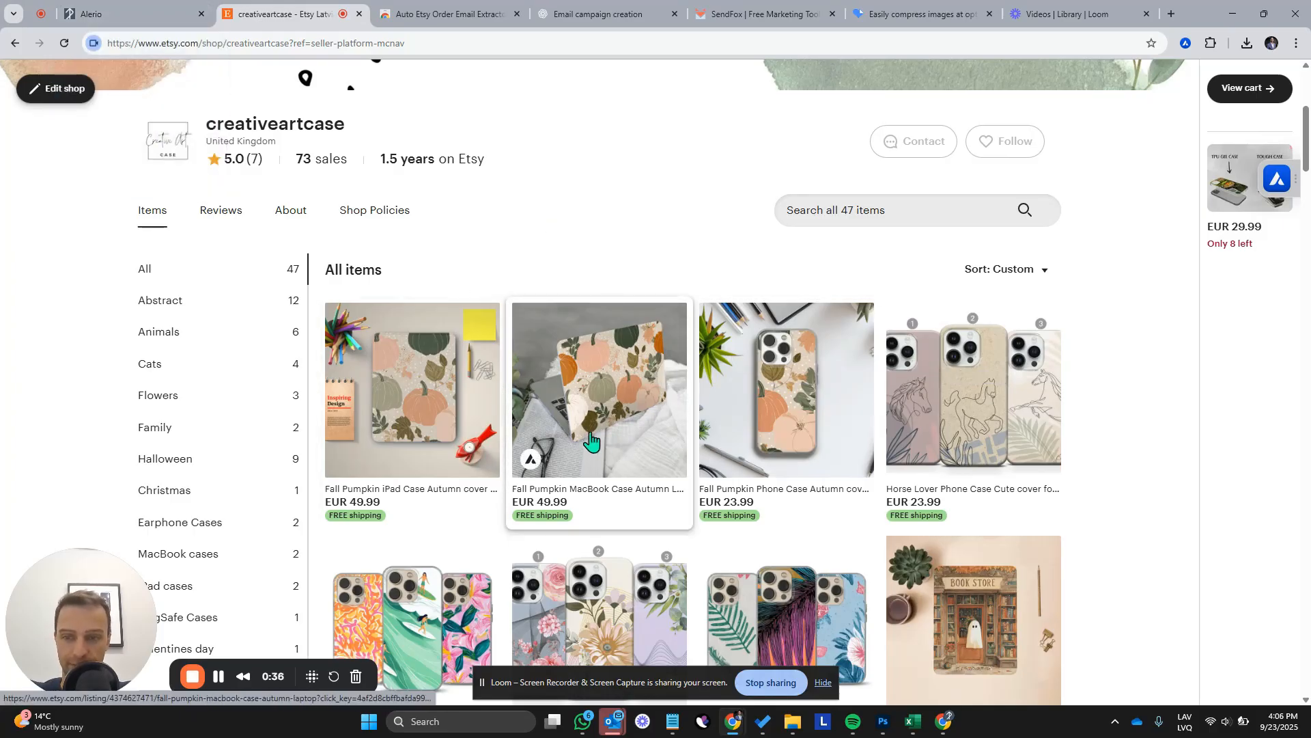
In the Alerio mockup library, open the MacBook Case folder Design-9 and download the mockup 9844Design-92.png
{"action": "left_click", "coordinate": [136, 20]}
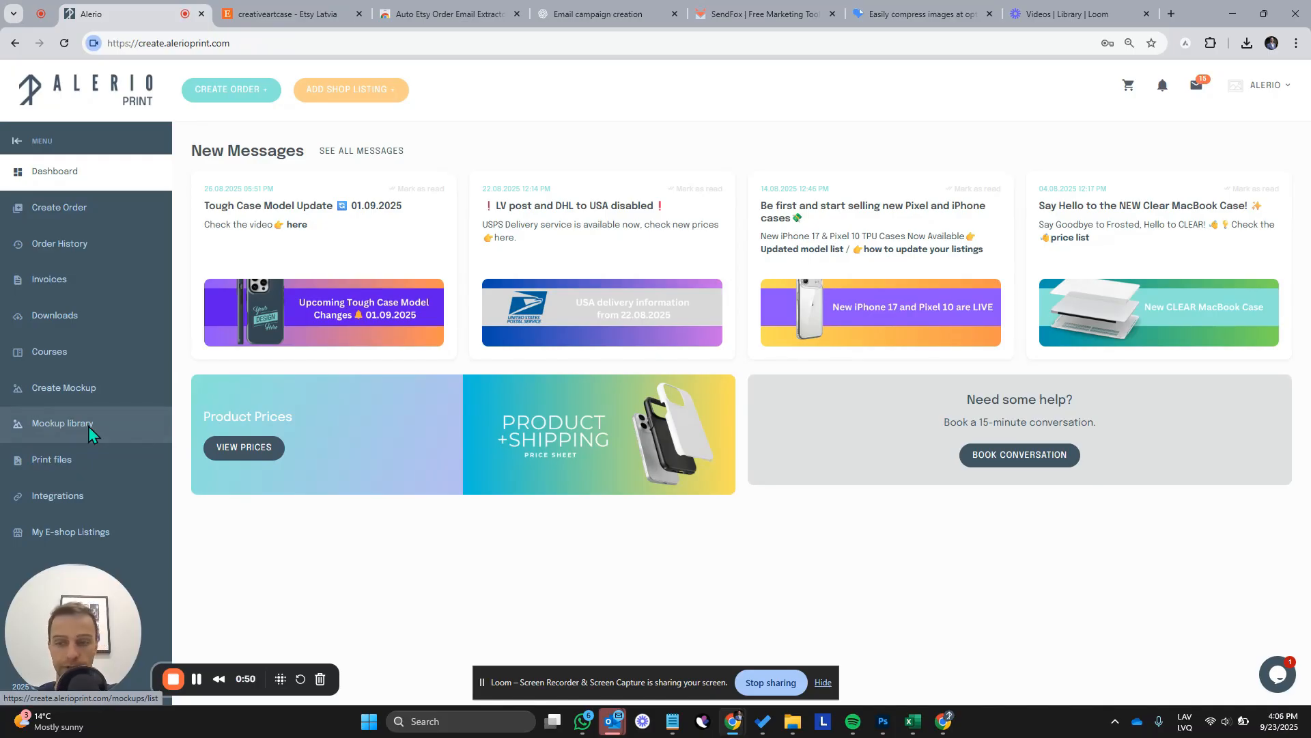
{"action": "left_click", "coordinate": [65, 436]}
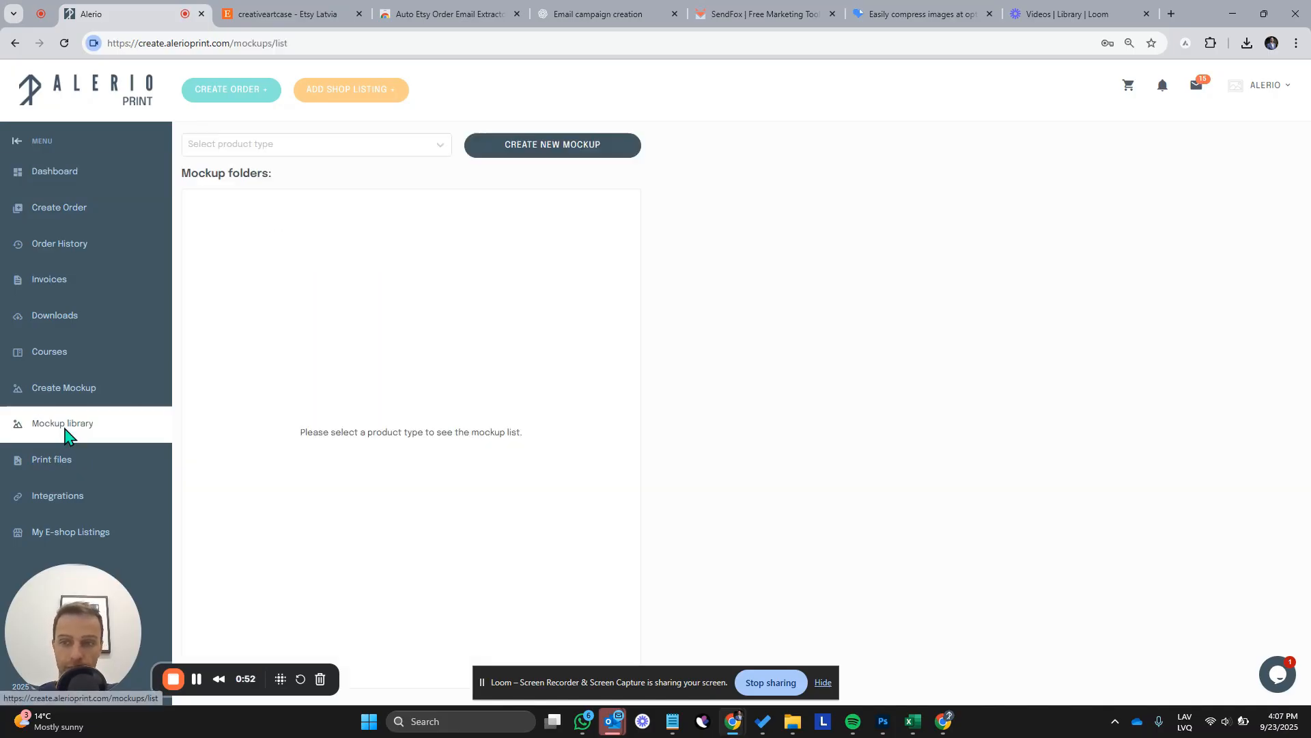
{"action": "left_click", "coordinate": [309, 150]}
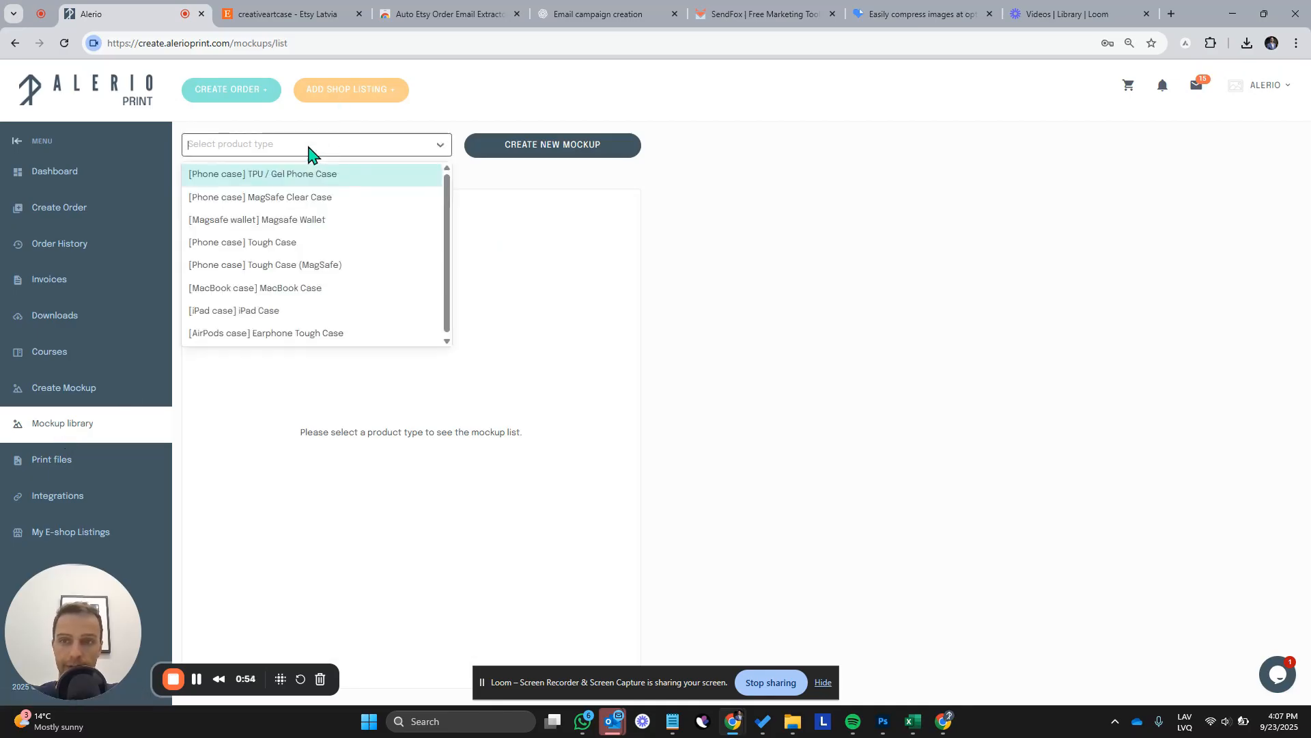
{"action": "left_click", "coordinate": [292, 182]}
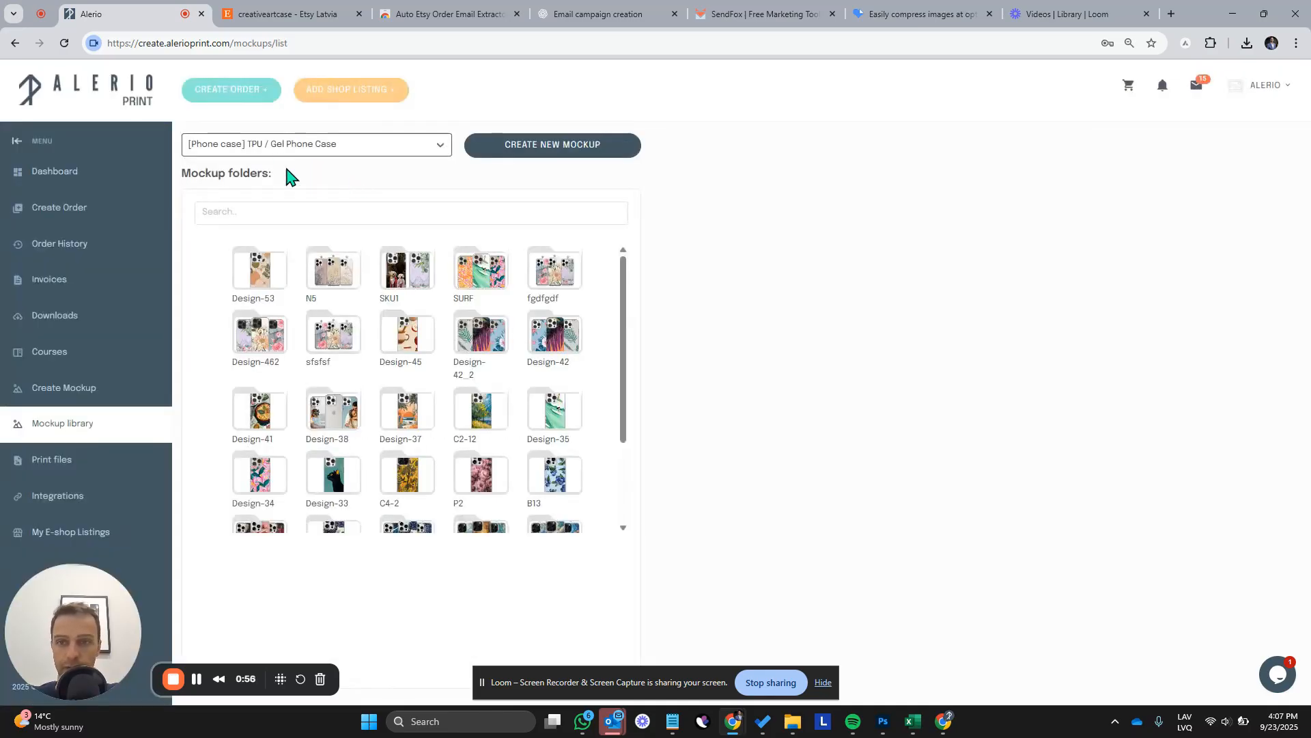
{"action": "left_click", "coordinate": [280, 154]}
{"action": "left_click", "coordinate": [271, 295]}
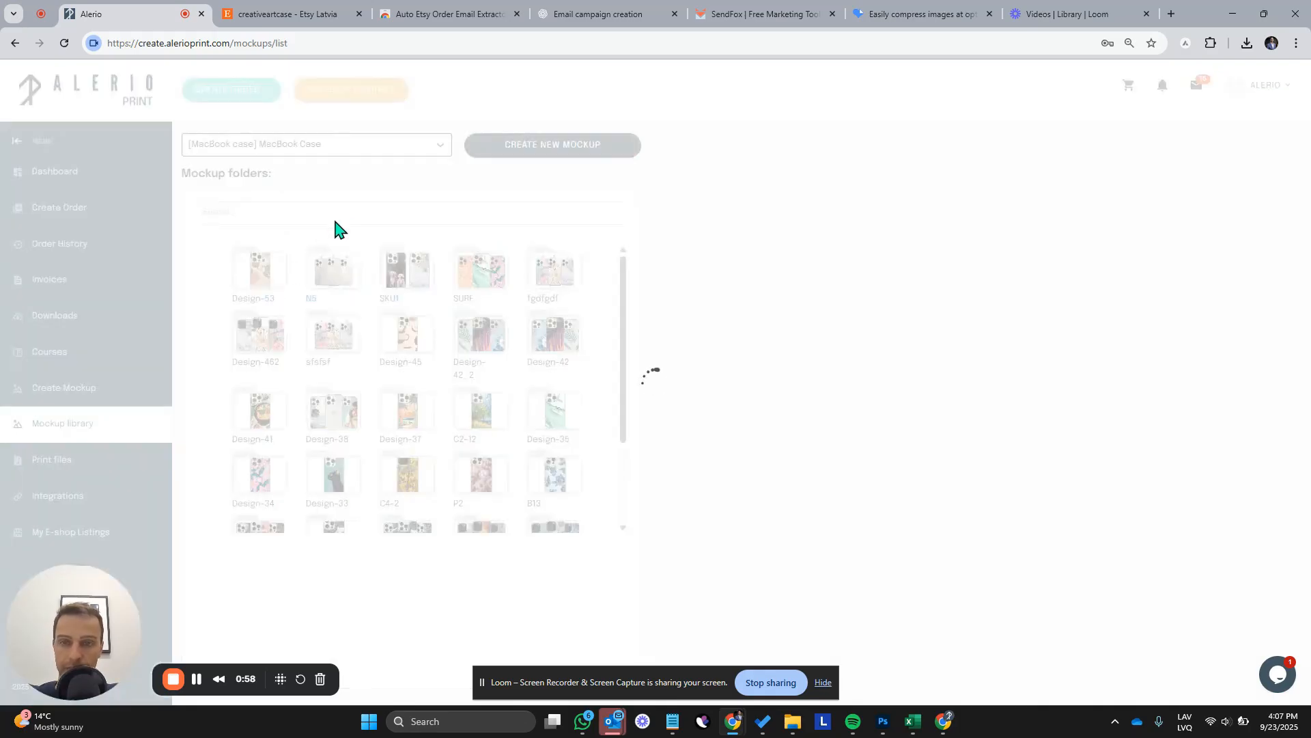
{"action": "left_click", "coordinate": [268, 273]}
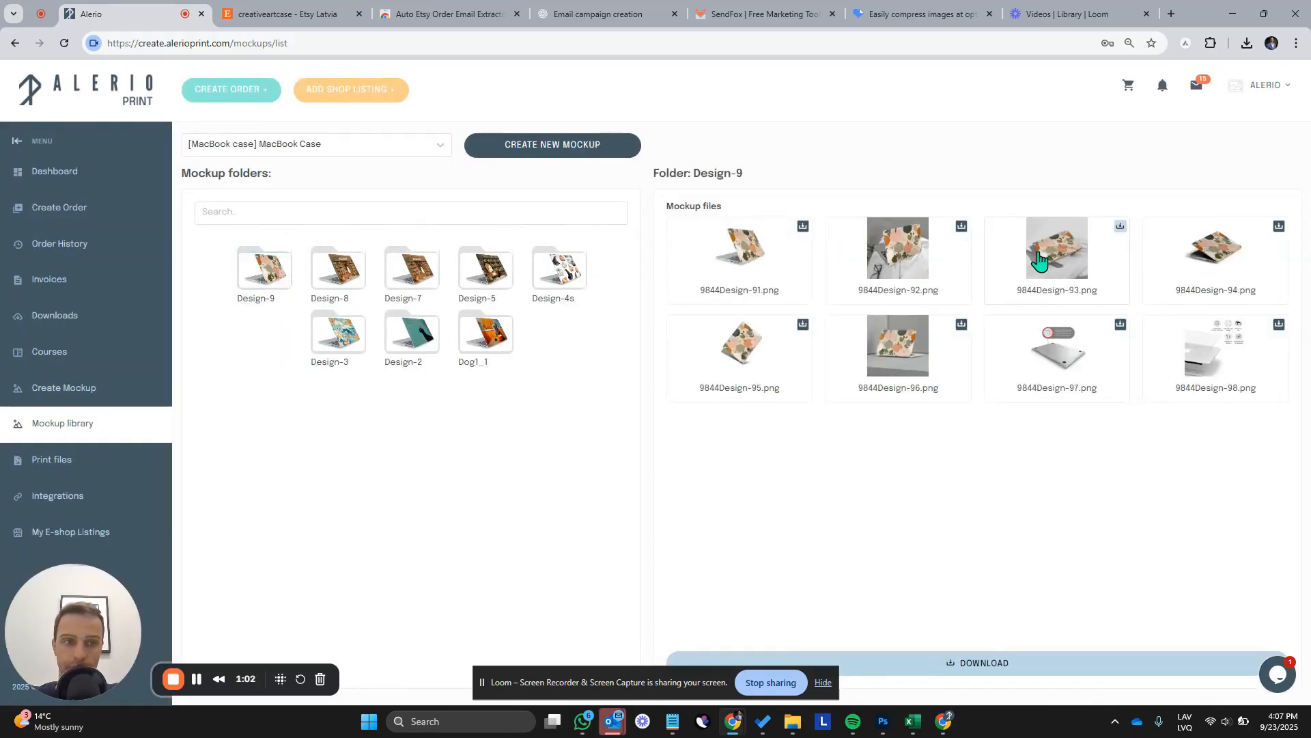
{"action": "left_click", "coordinate": [961, 228]}
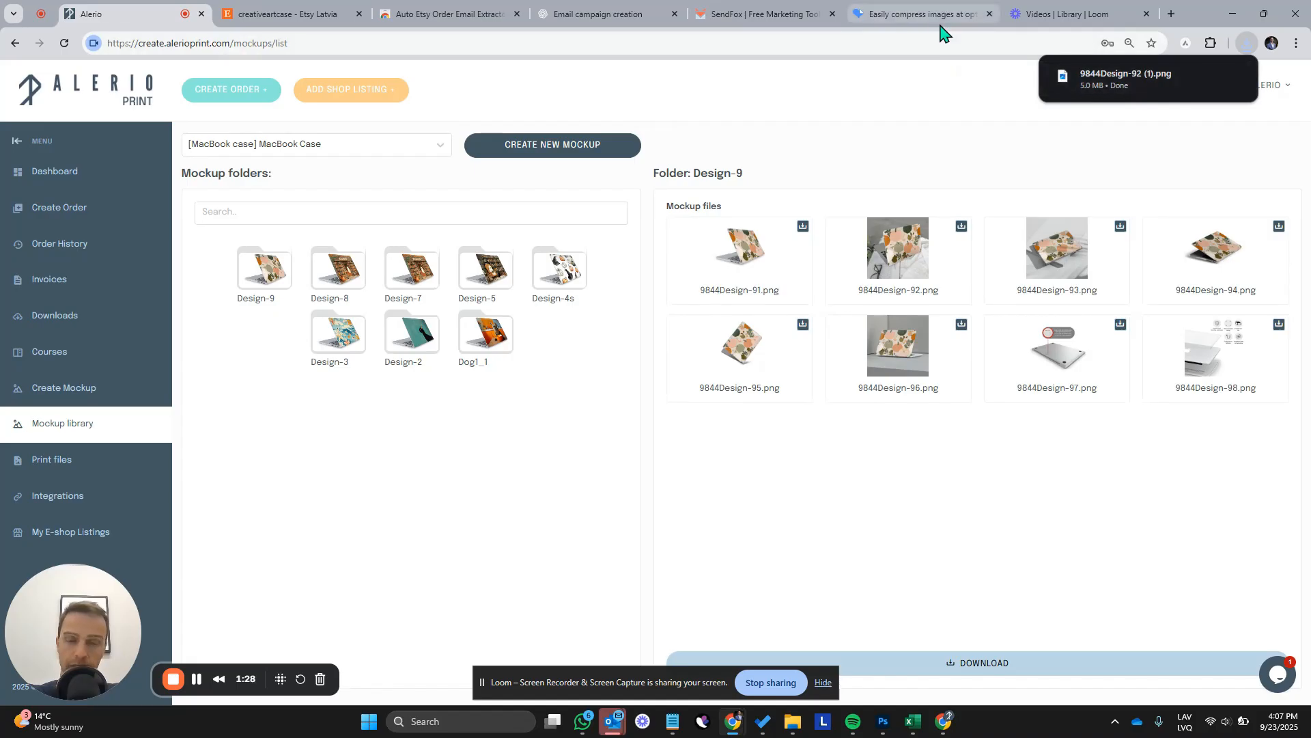
Switch to iLoveIMG and compress the image 9844Design-92 (1).png from the Downloads folder
{"action": "mouse_move", "coordinate": [938, 19]}
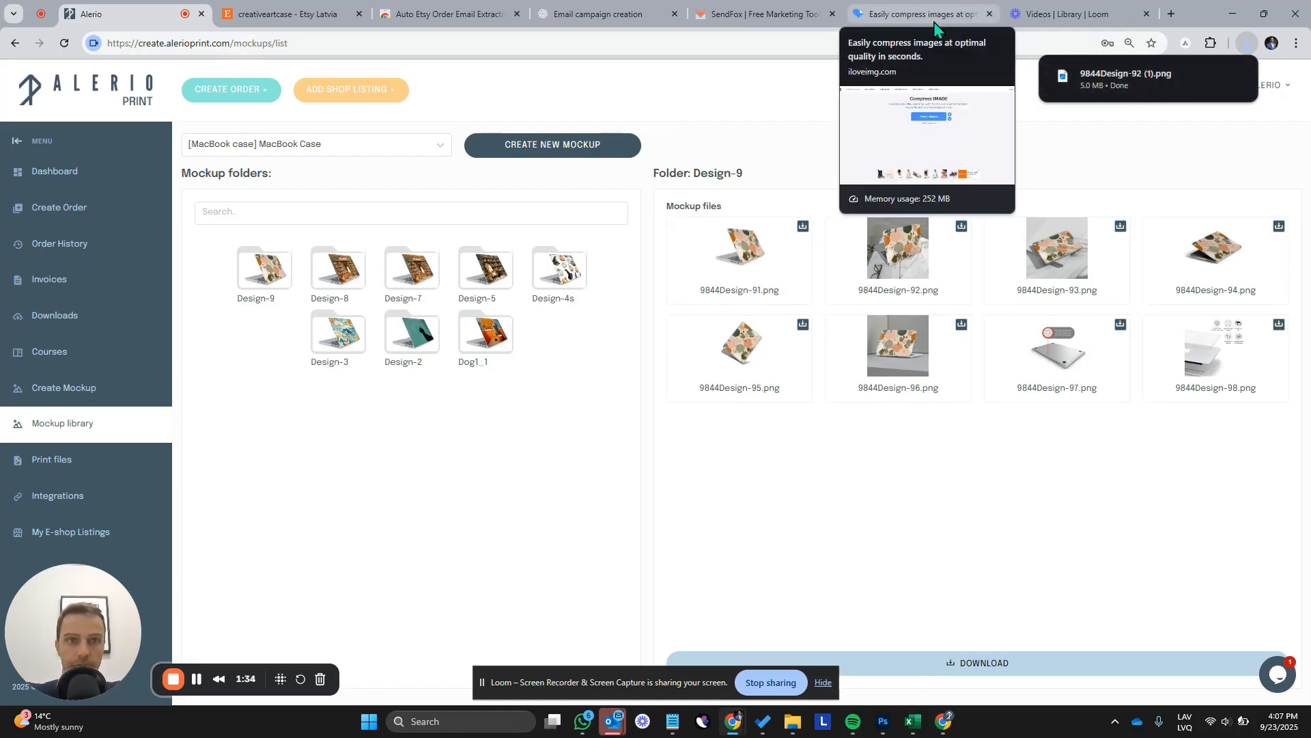
{"action": "left_click", "coordinate": [933, 18]}
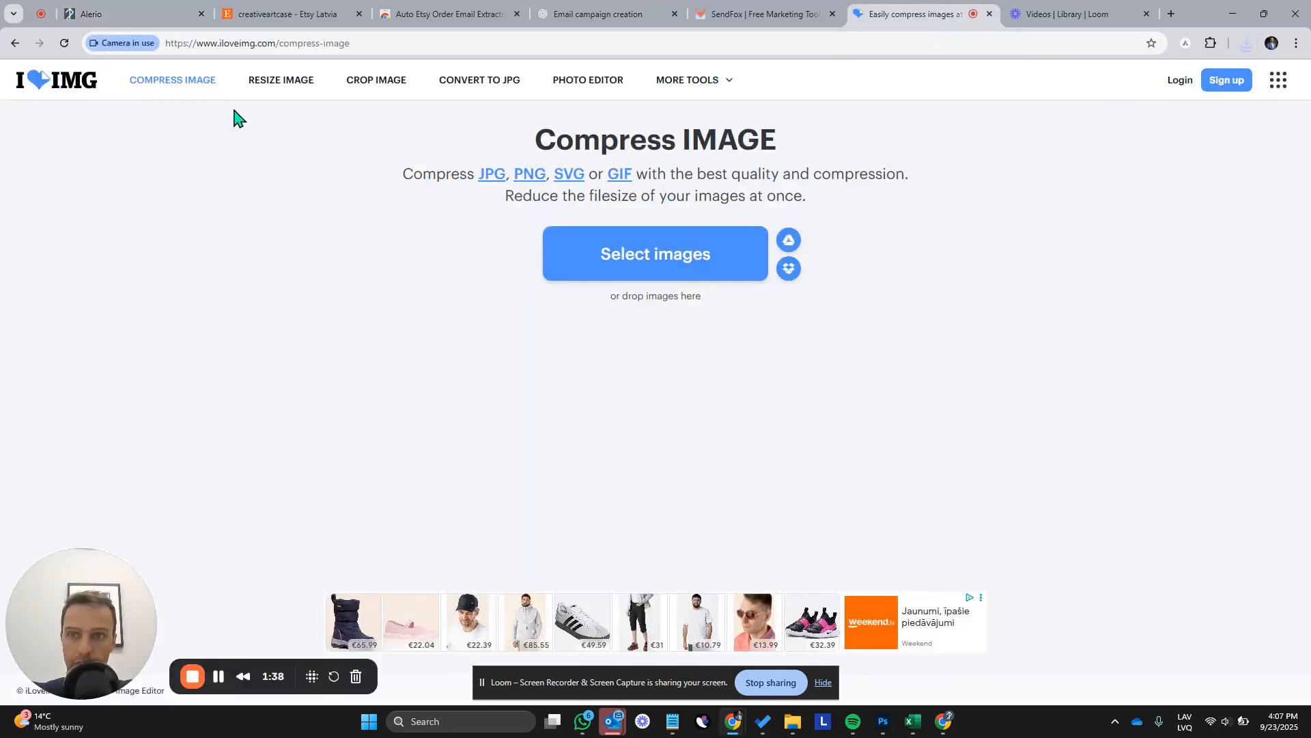
{"action": "left_click", "coordinate": [649, 266]}
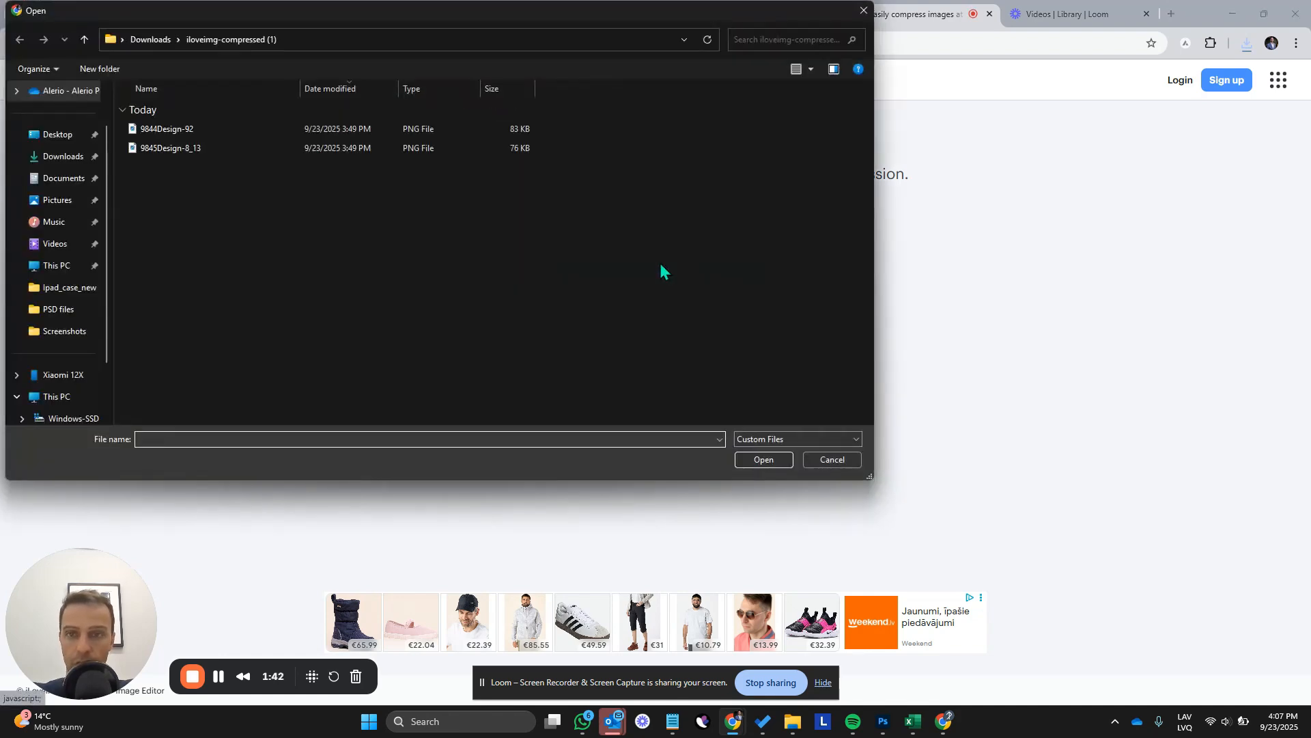
{"action": "left_click", "coordinate": [60, 157]}
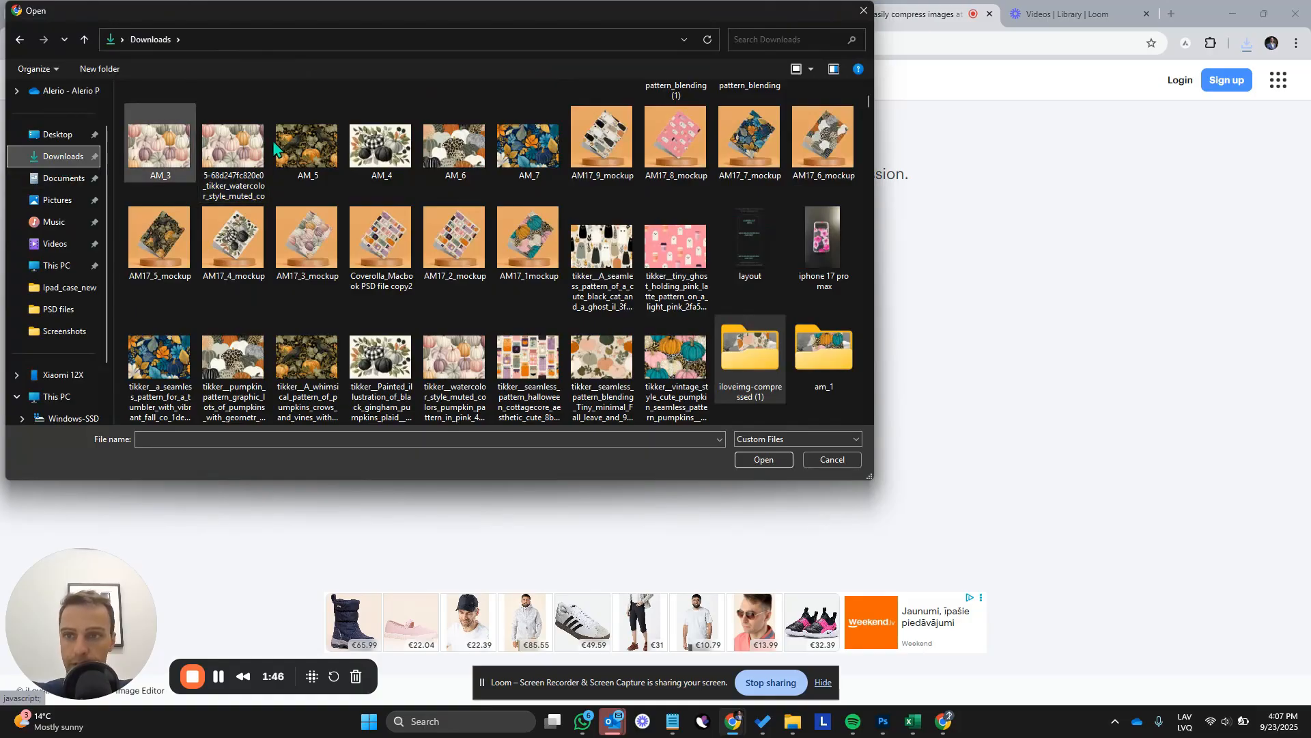
{"action": "left_click", "coordinate": [159, 141]}
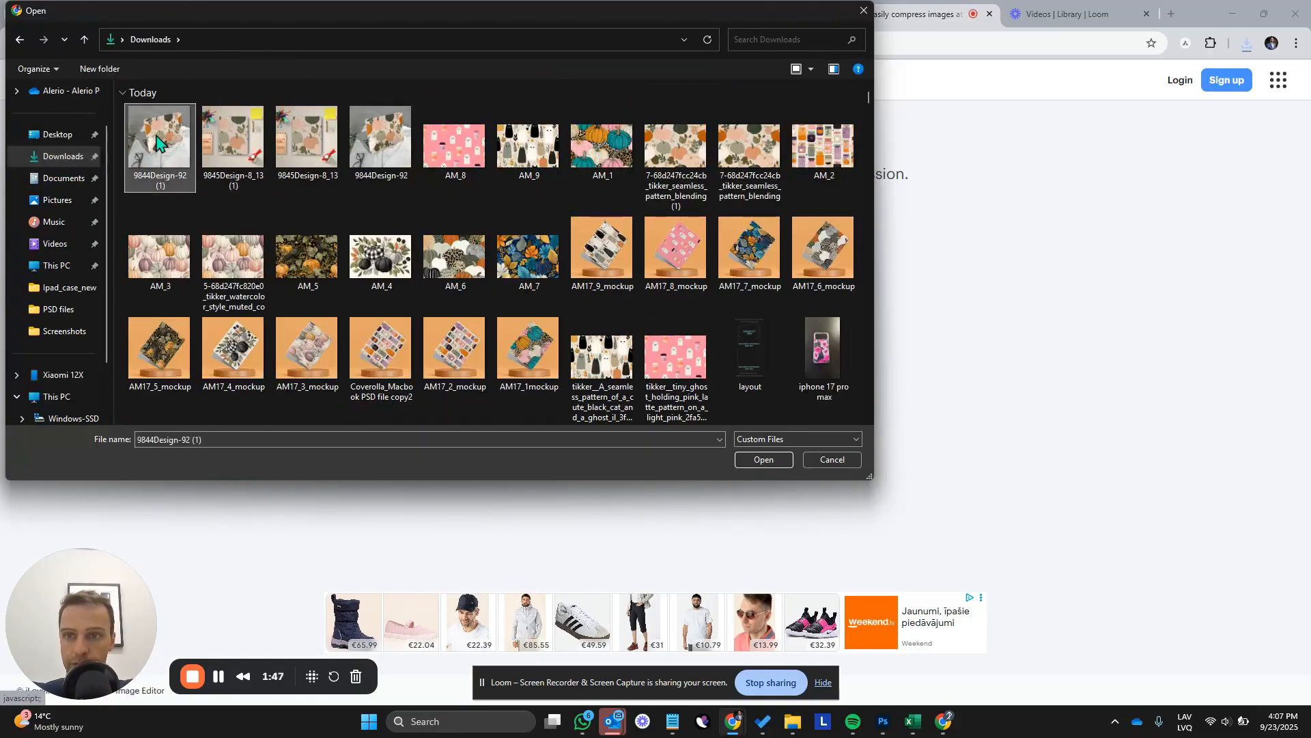
{"action": "left_click", "coordinate": [736, 459]}
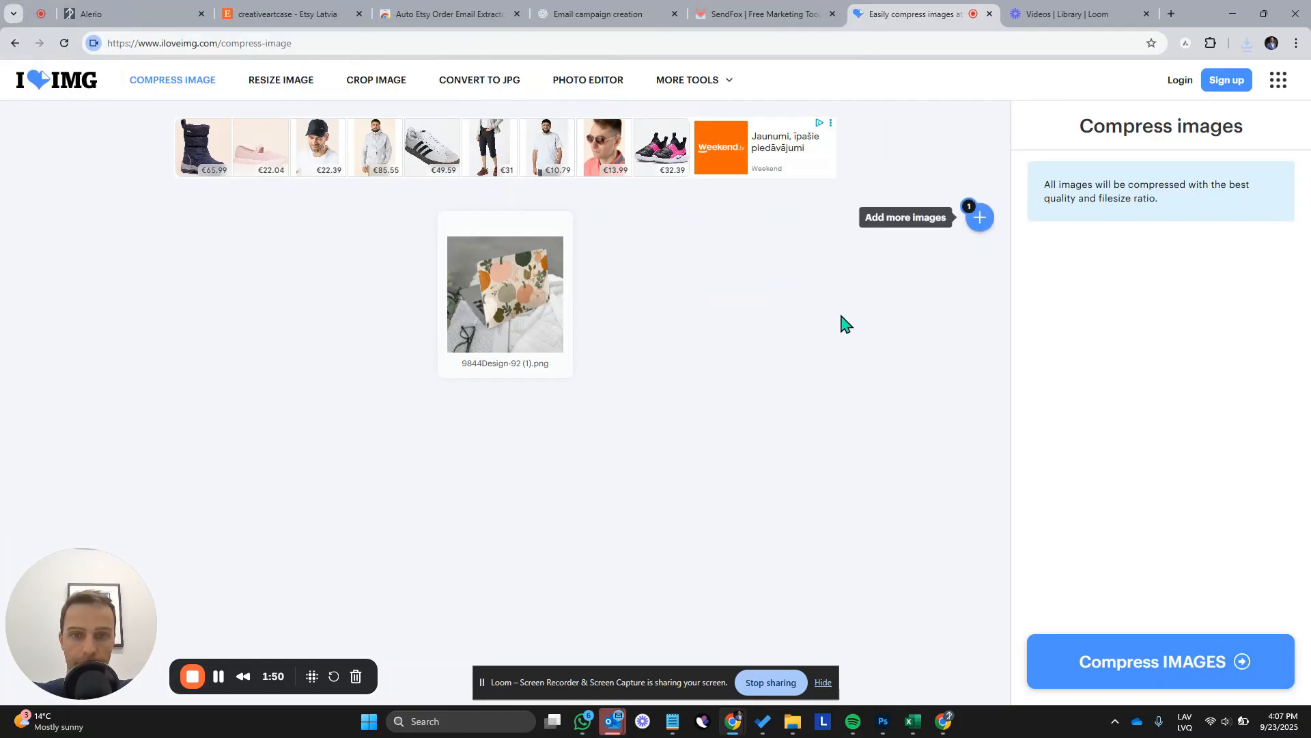
{"action": "left_click", "coordinate": [1158, 673]}
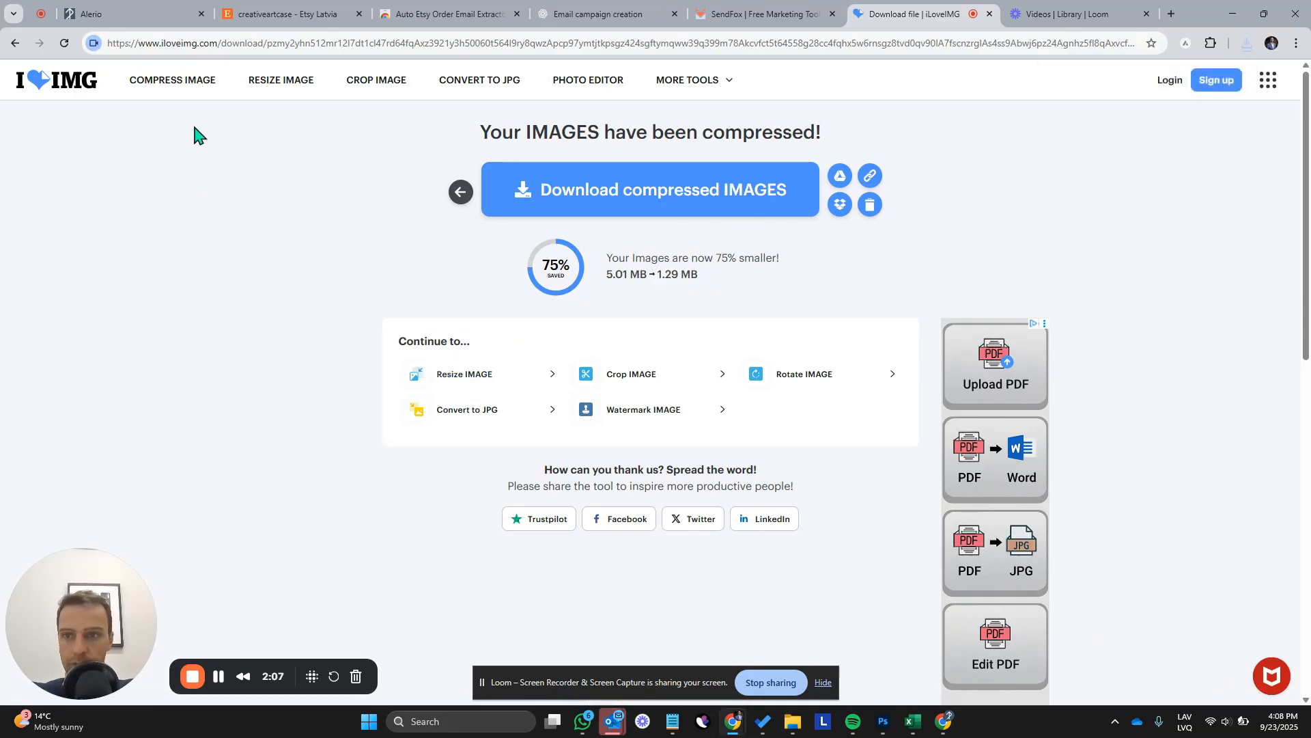
Compress the already reduced image 9844Design-92 (1) (1).png from Downloads a second time
{"action": "left_click", "coordinate": [171, 82]}
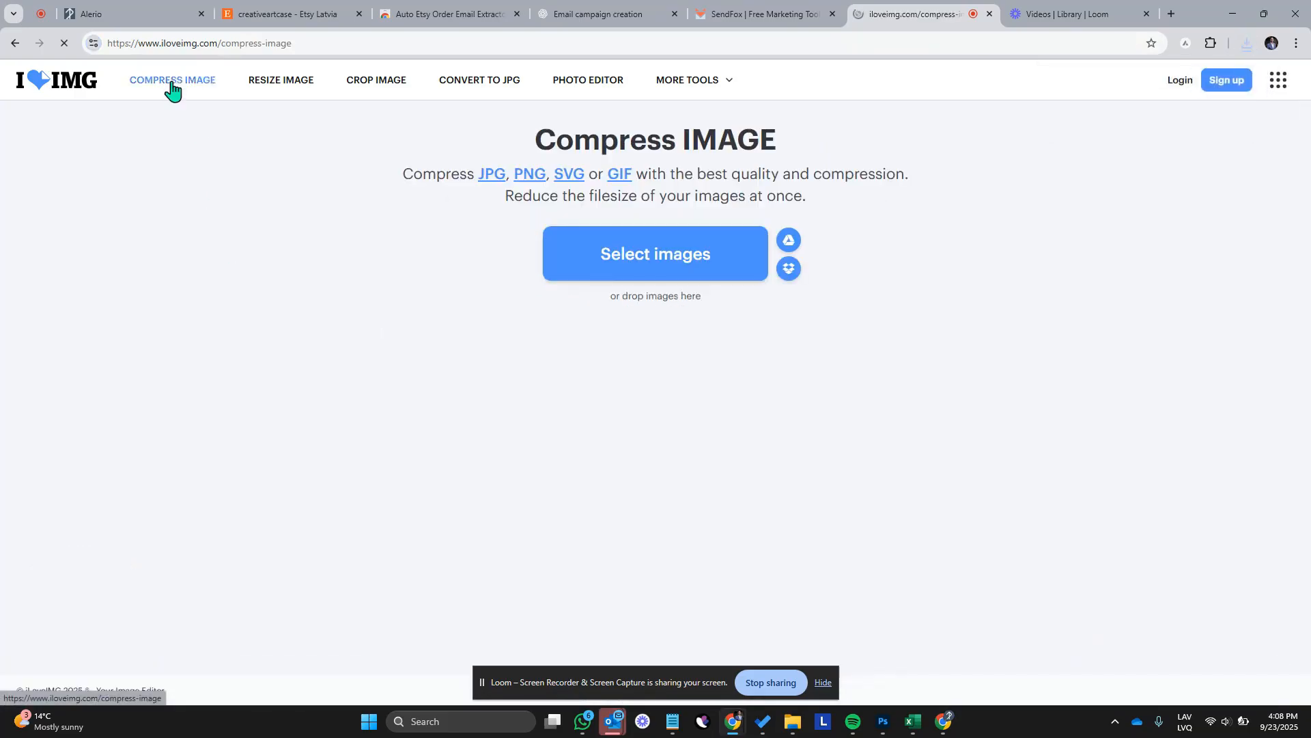
{"action": "left_click", "coordinate": [663, 261]}
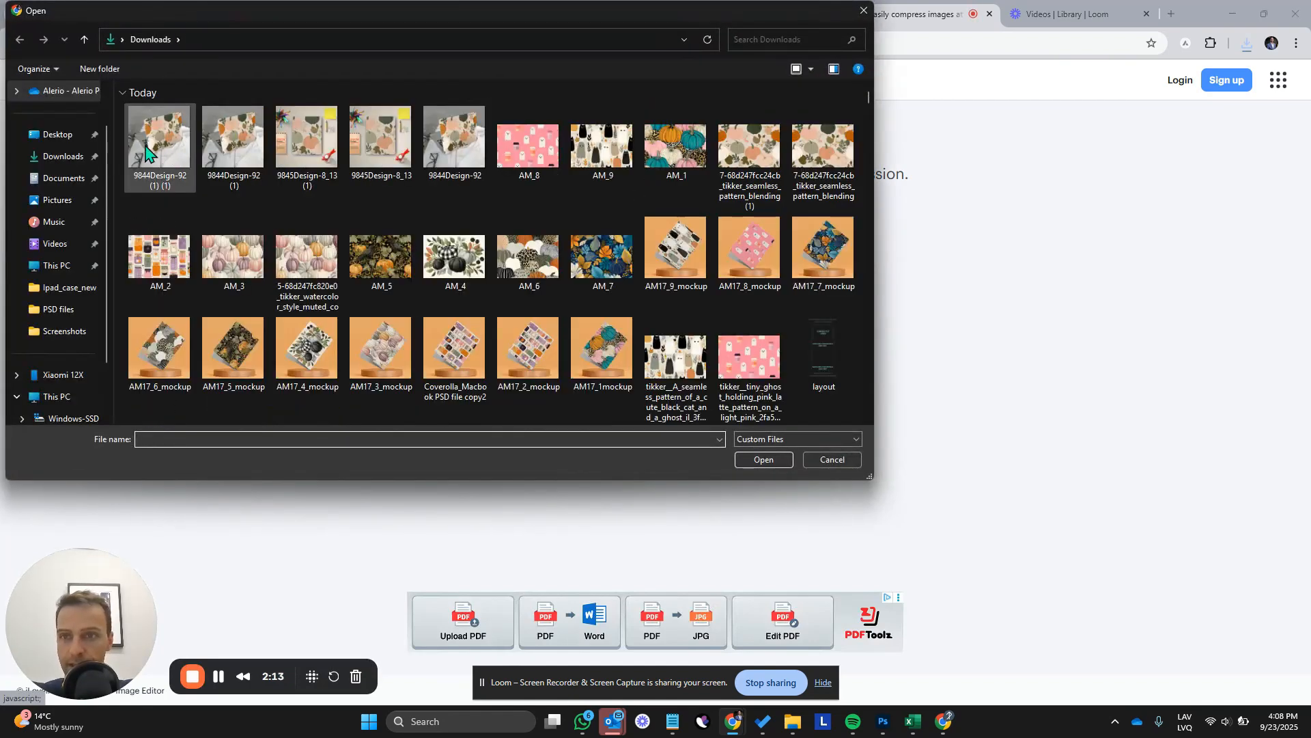
{"action": "left_click", "coordinate": [146, 149]}
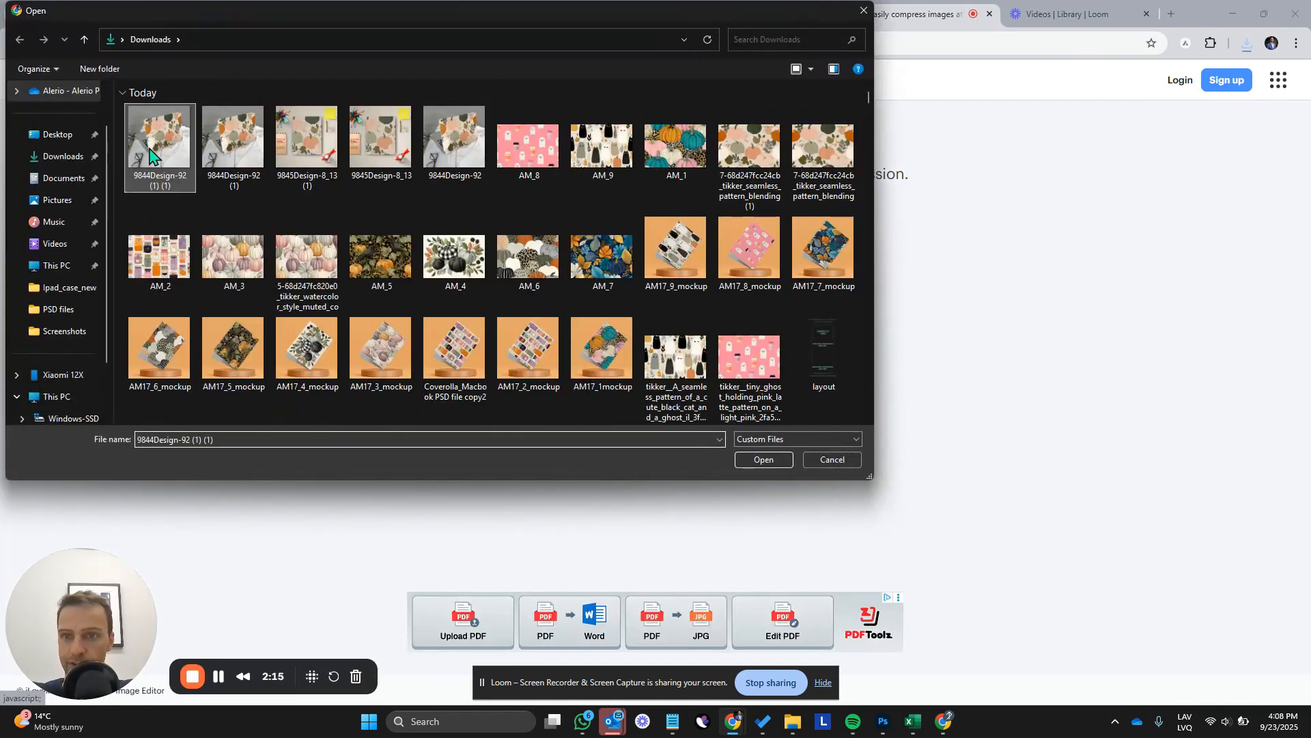
{"action": "left_click", "coordinate": [754, 460]}
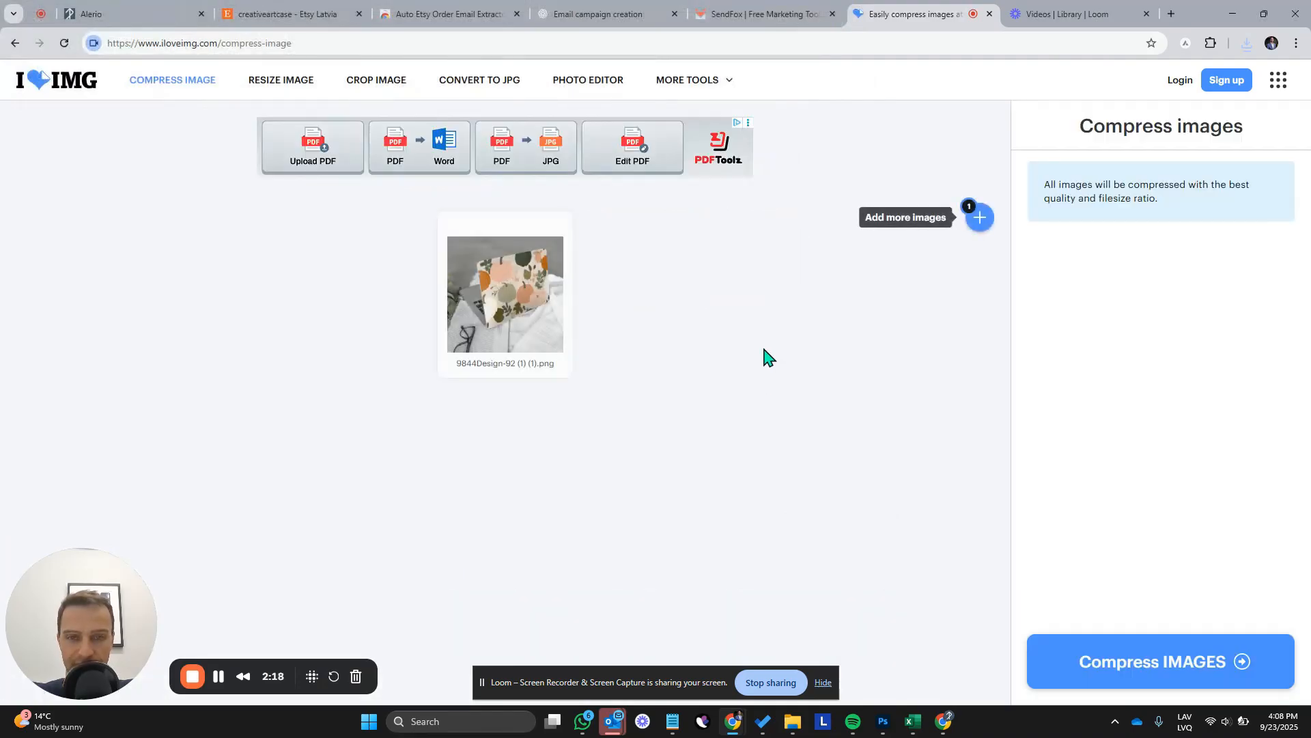
{"action": "left_click", "coordinate": [1189, 661]}
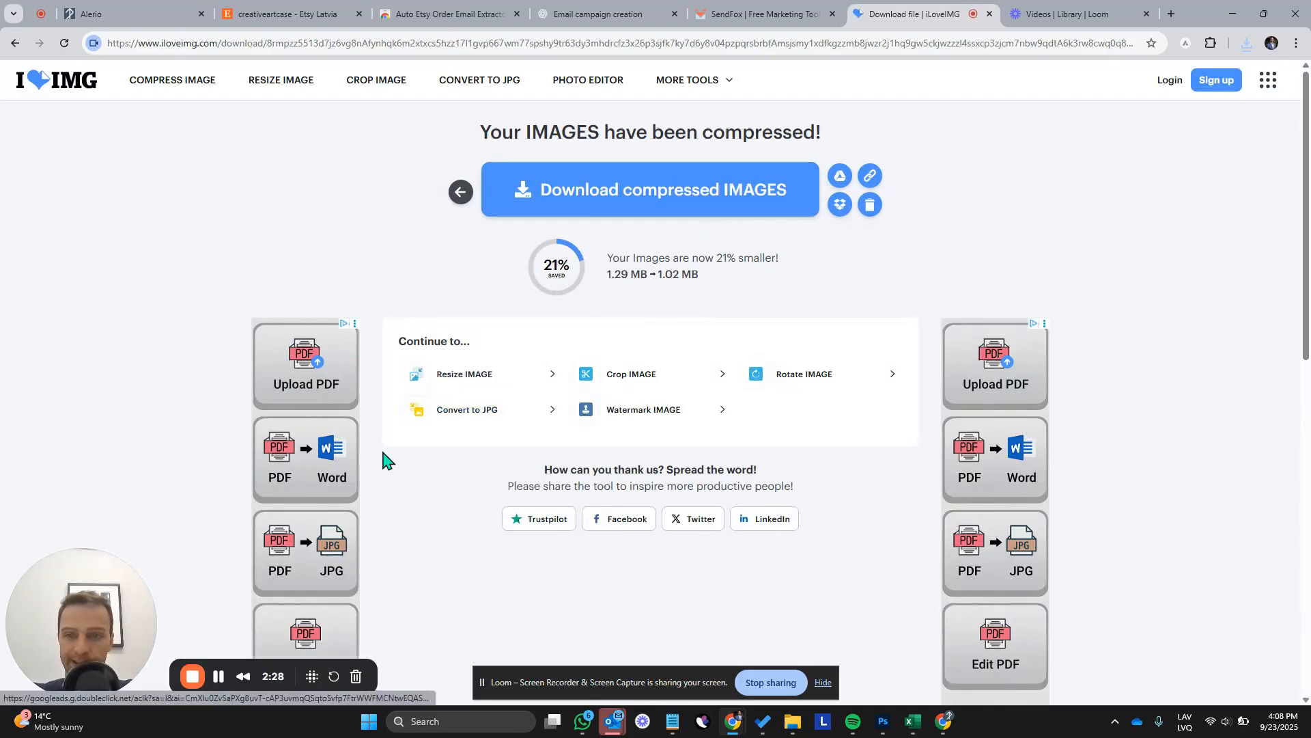
{"action": "left_click", "coordinate": [506, 406]}
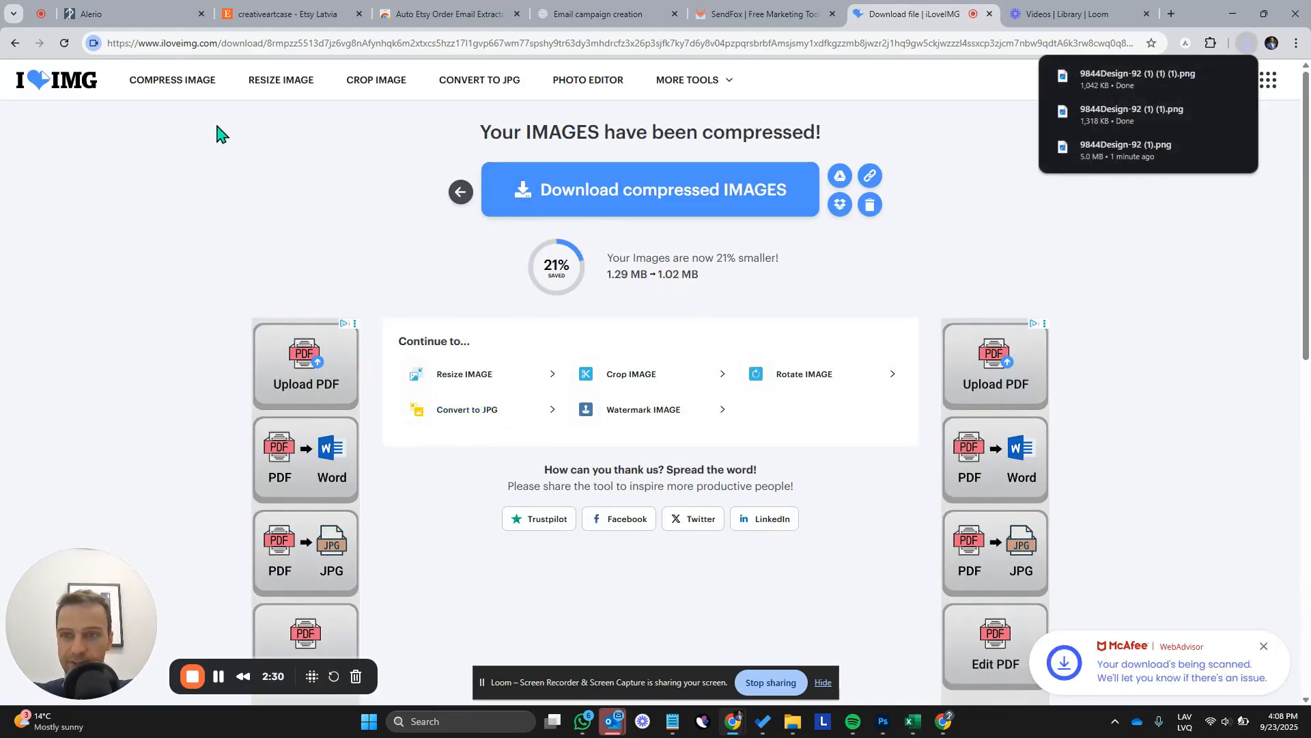
Run a third compression on 9844Design-92 (1) (1) (1).png and check its resulting file size
{"action": "left_click", "coordinate": [185, 86]}
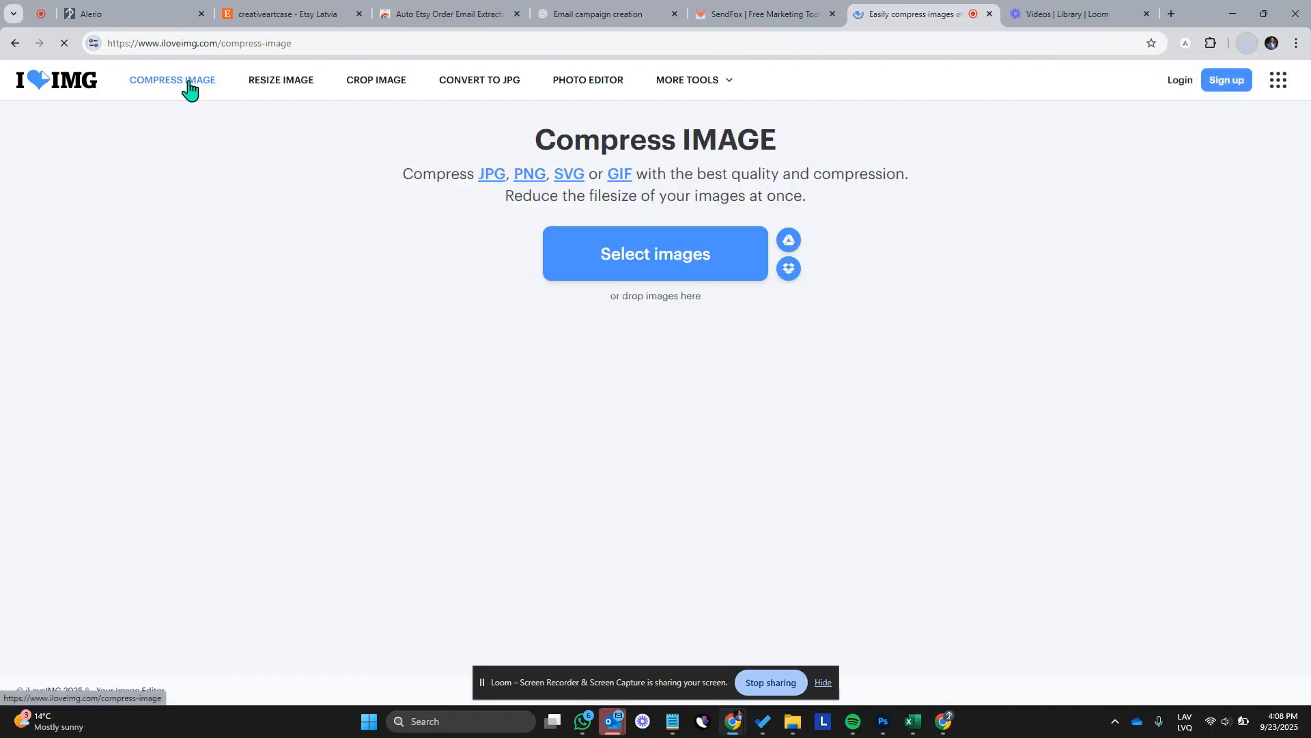
{"action": "left_click", "coordinate": [684, 271]}
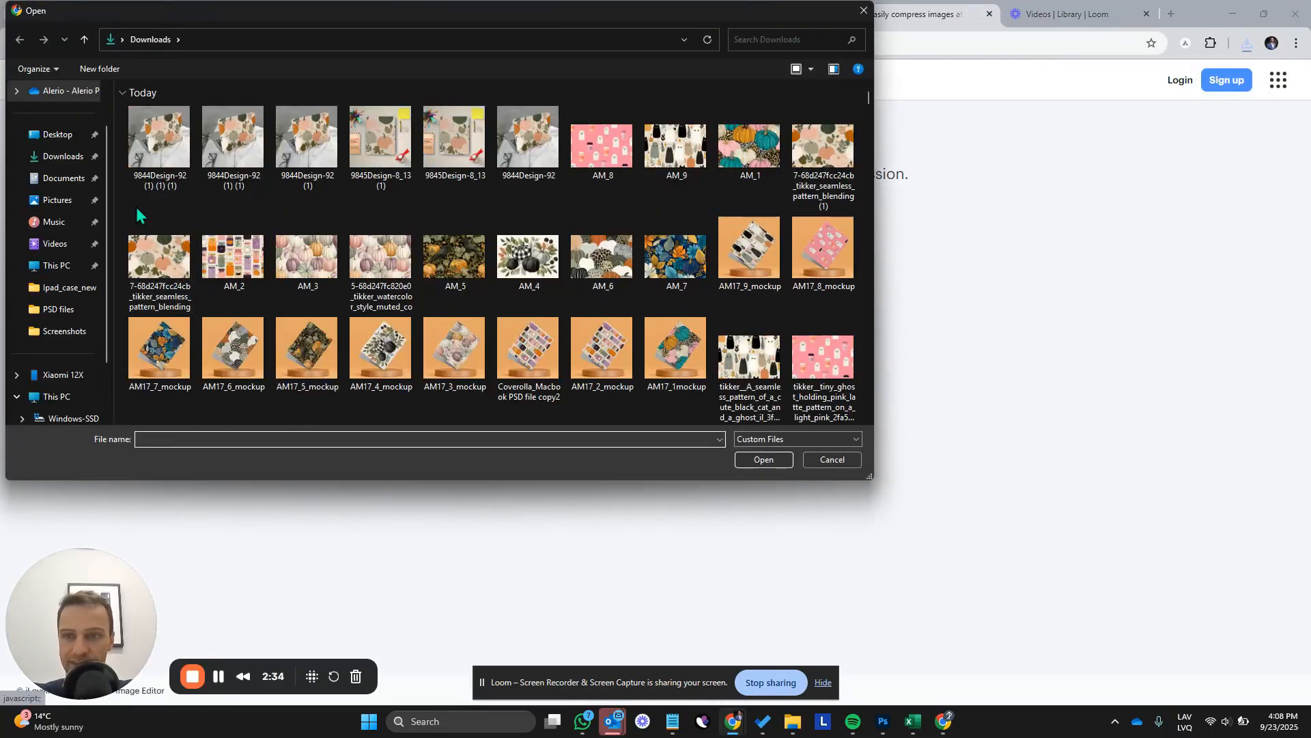
{"action": "left_click", "coordinate": [763, 461]}
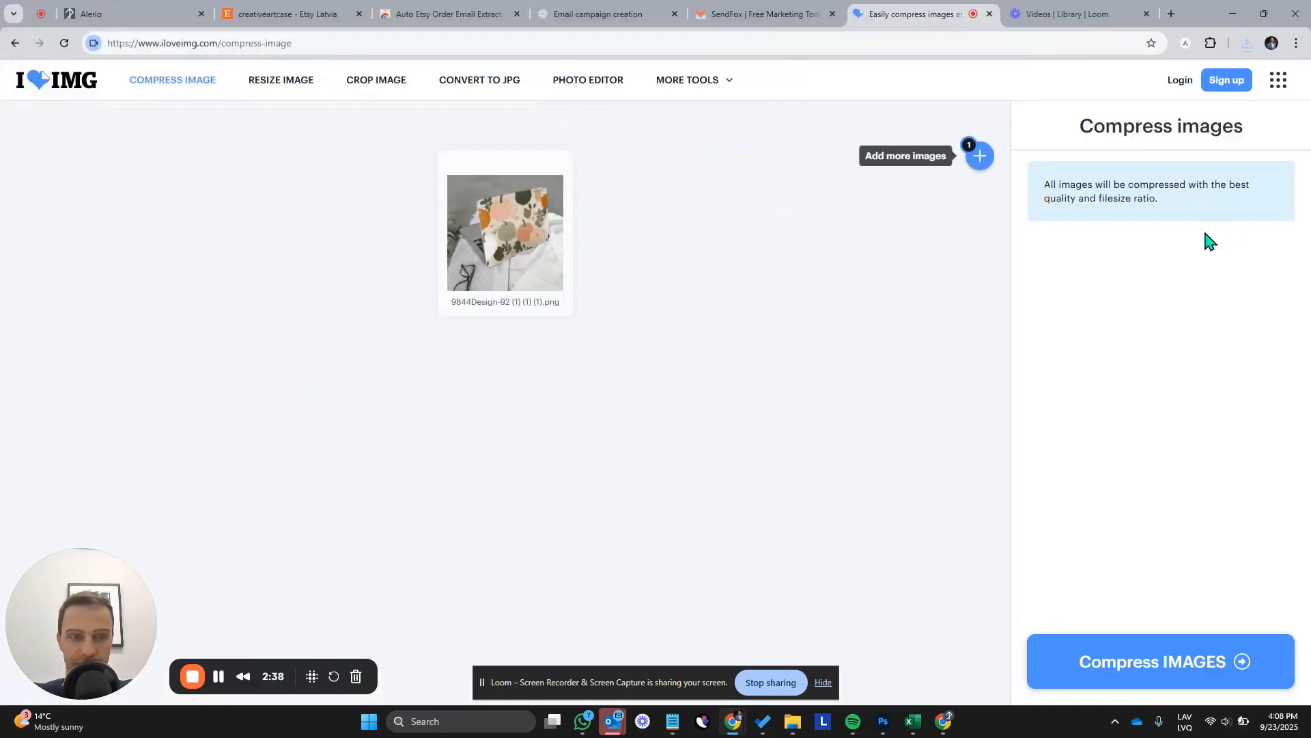
{"action": "left_click", "coordinate": [1146, 676]}
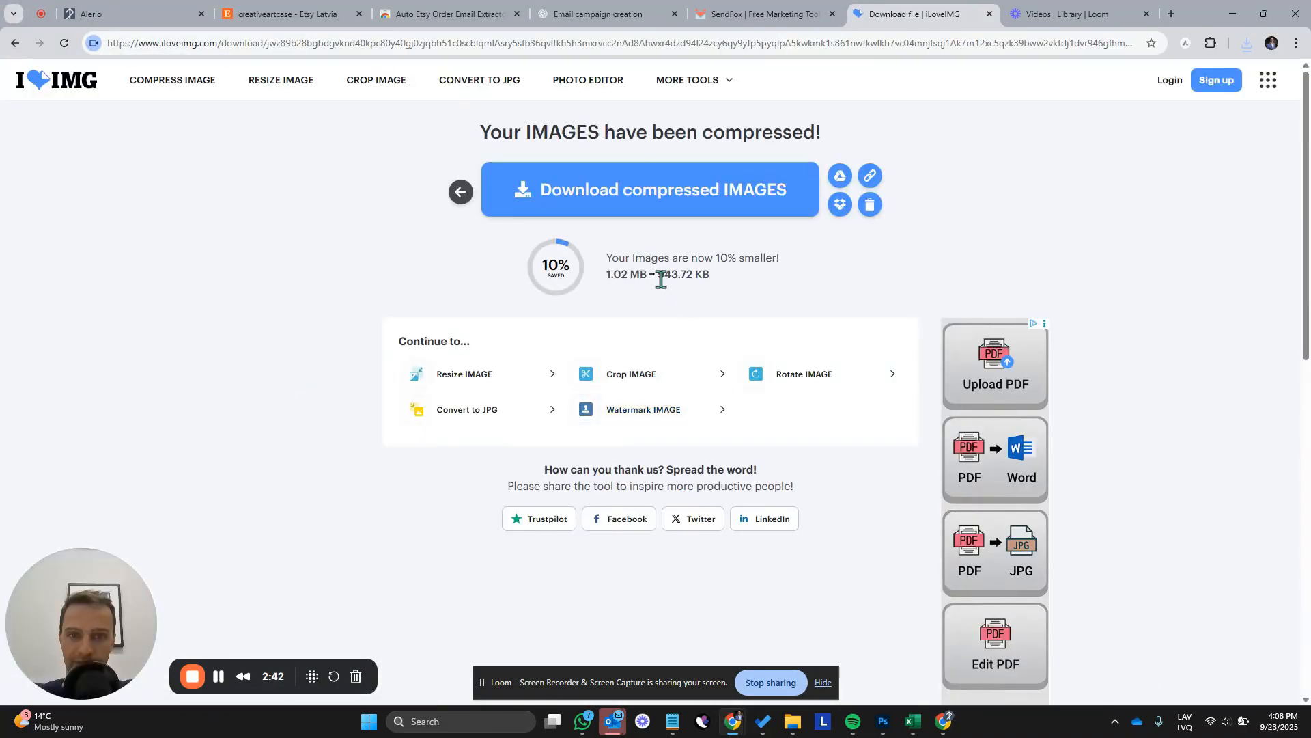
{"action": "left_click_drag", "start_coordinate": [660, 280], "coordinate": [691, 274]}
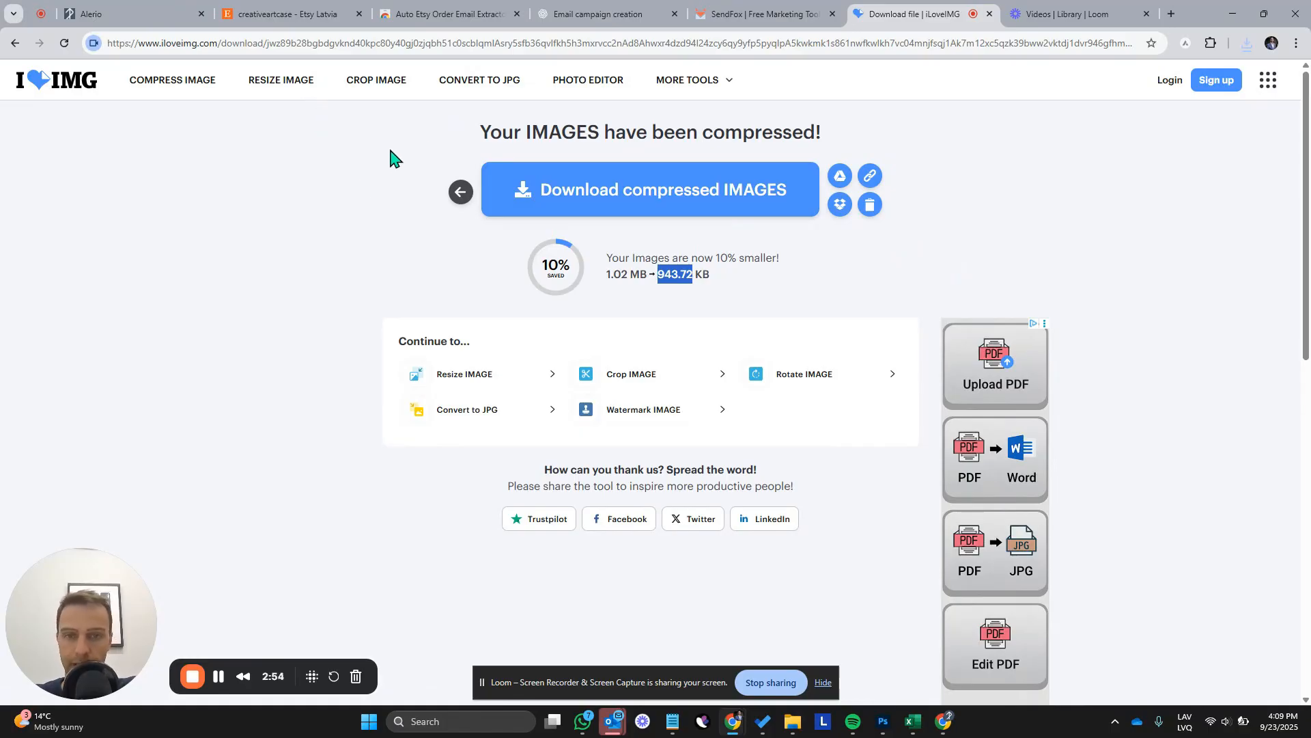
Search Google in a new browser tab for "image compressor"
{"action": "left_click", "coordinate": [1172, 14]}
{"action": "type", "text": "image c"}
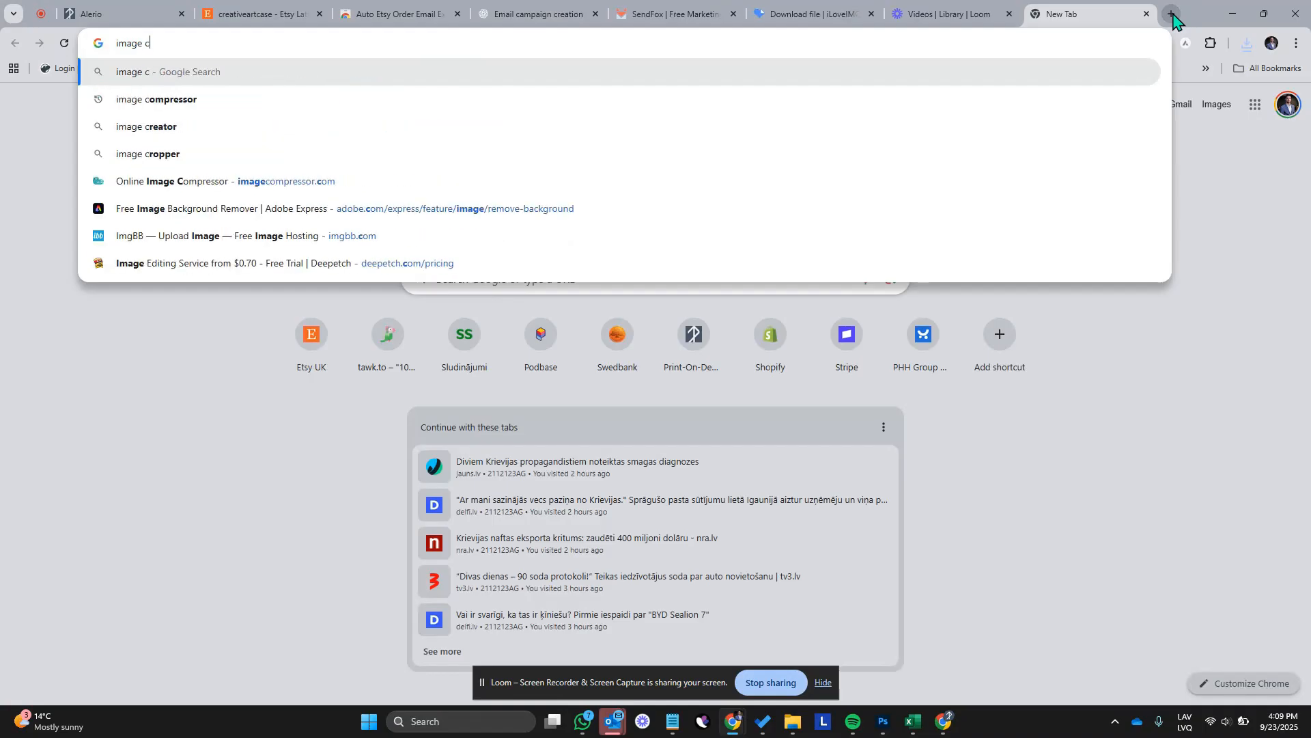
{"action": "type", "text": "o"}
{"action": "key", "text": "Return"}
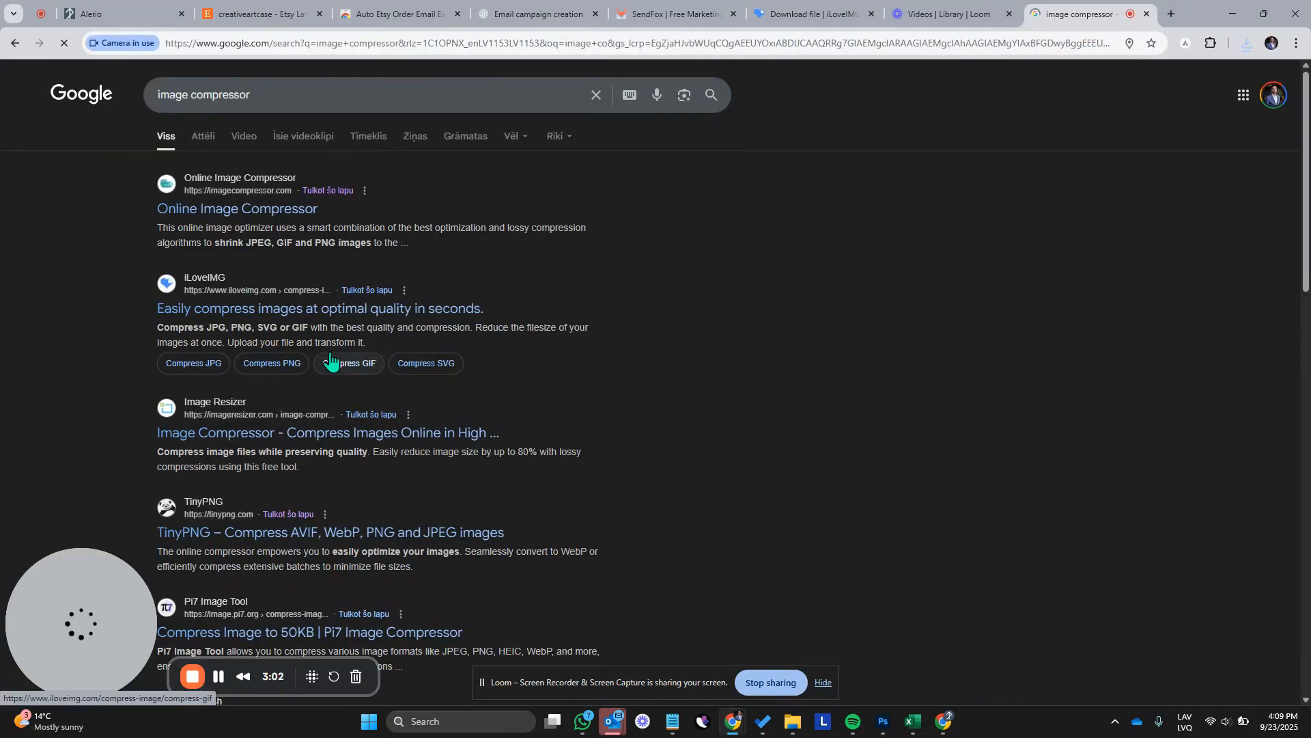
Switch to the creativeartcase Etsy shop and open the Orders & Shipping page in Shop Manager
{"action": "left_click", "coordinate": [286, 14]}
{"action": "left_click", "coordinate": [136, 10]}
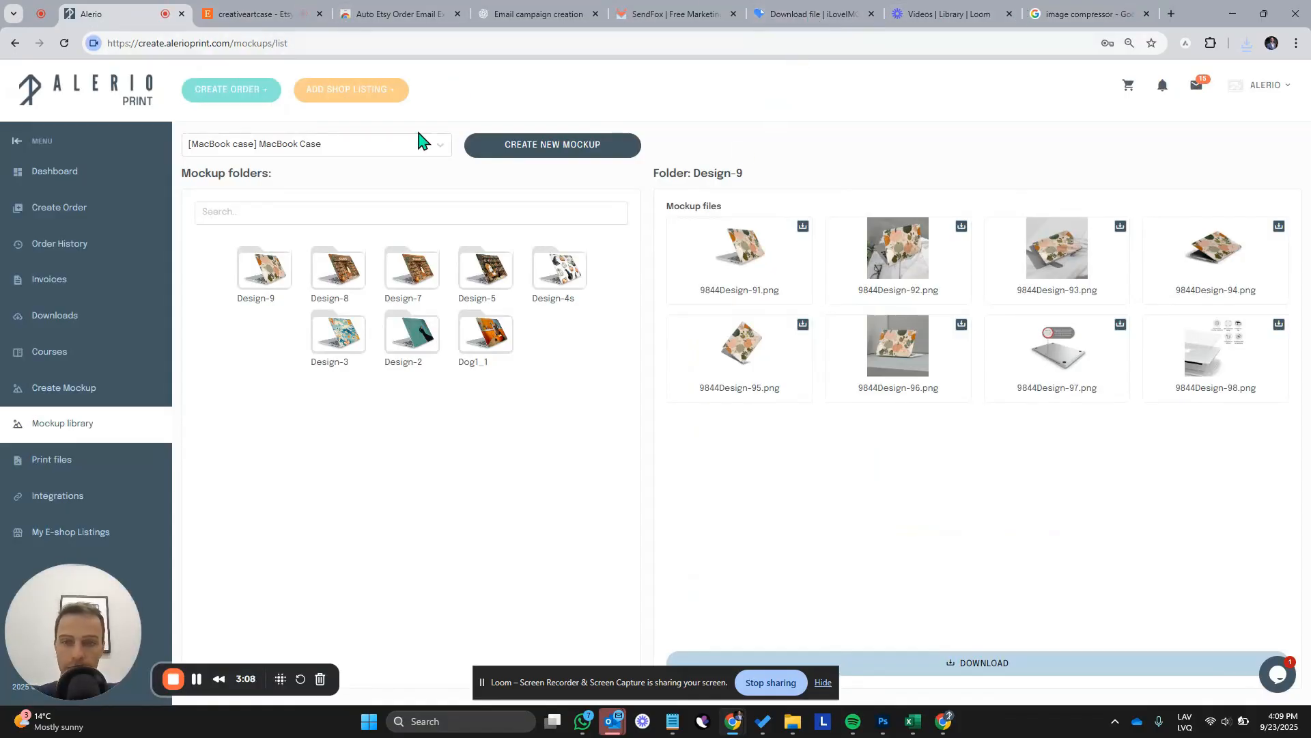
{"action": "left_click", "coordinate": [260, 10]}
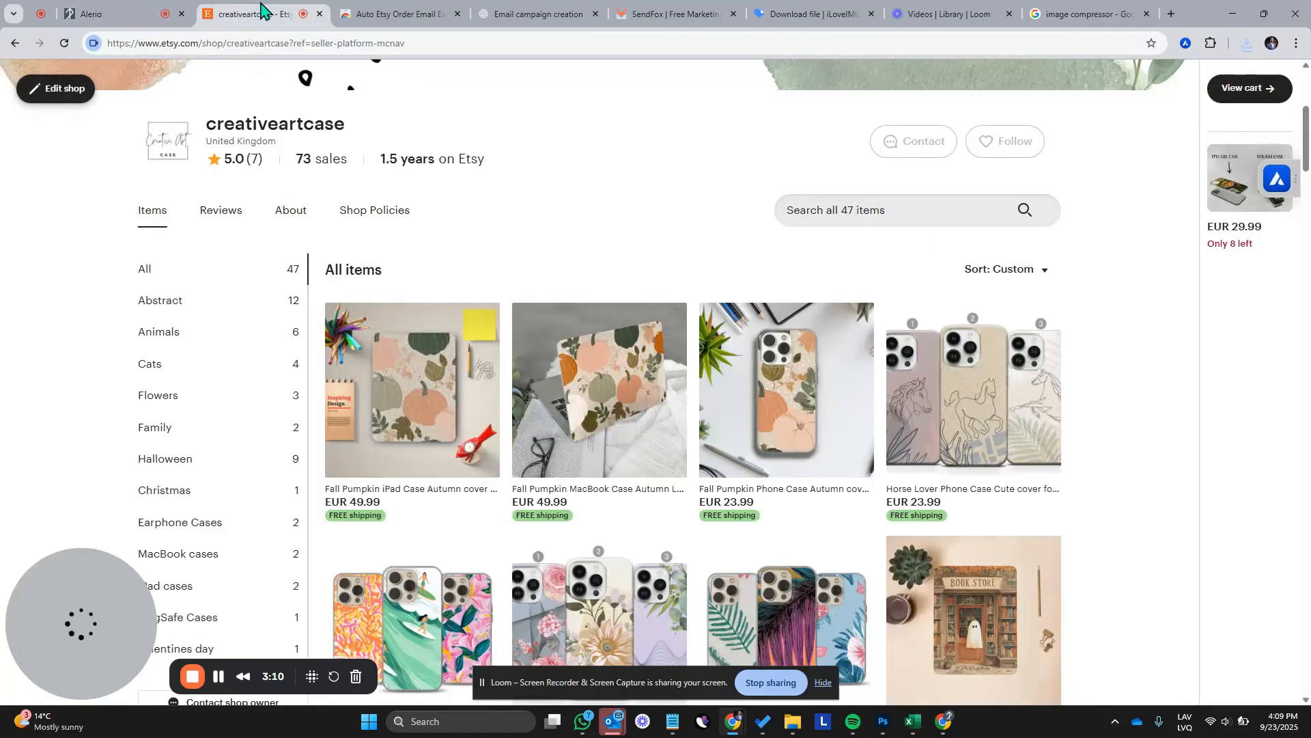
{"action": "scroll", "coordinate": [231, 116], "scroll_direction": "up", "scroll_amount": 5}
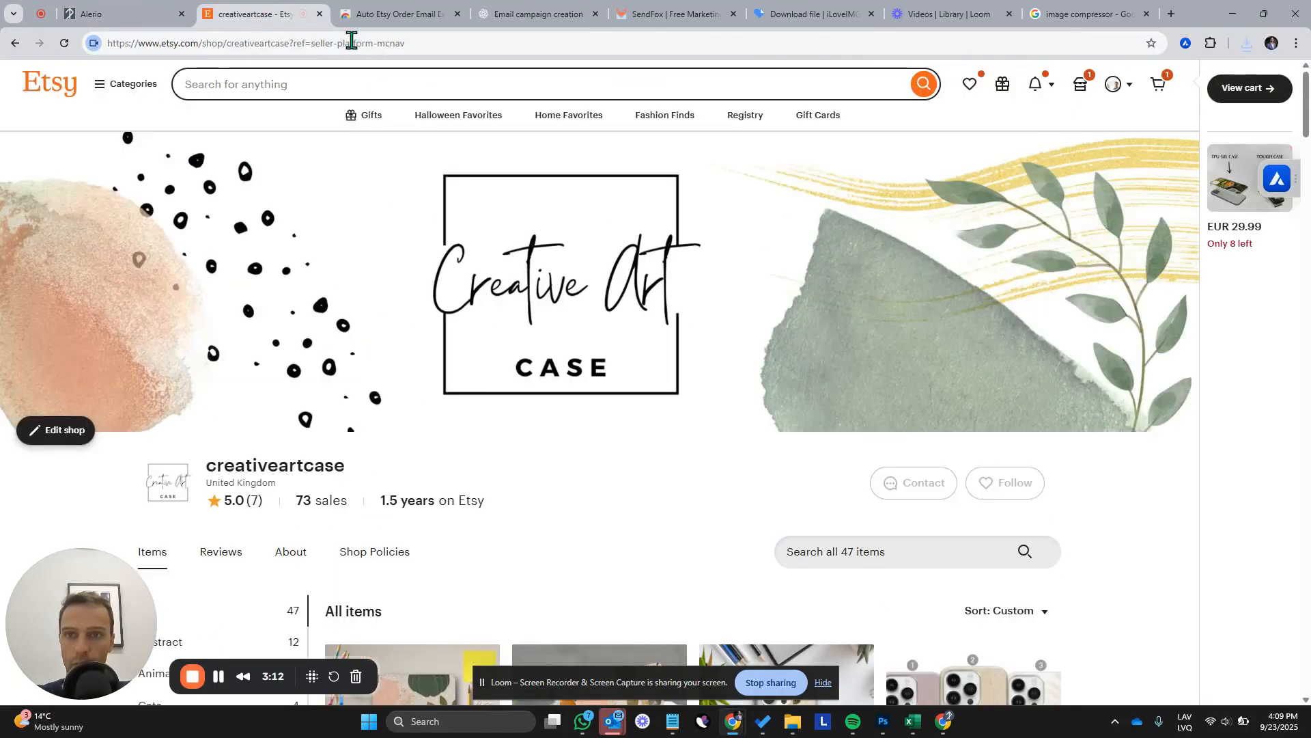
{"action": "left_click", "coordinate": [1082, 85]}
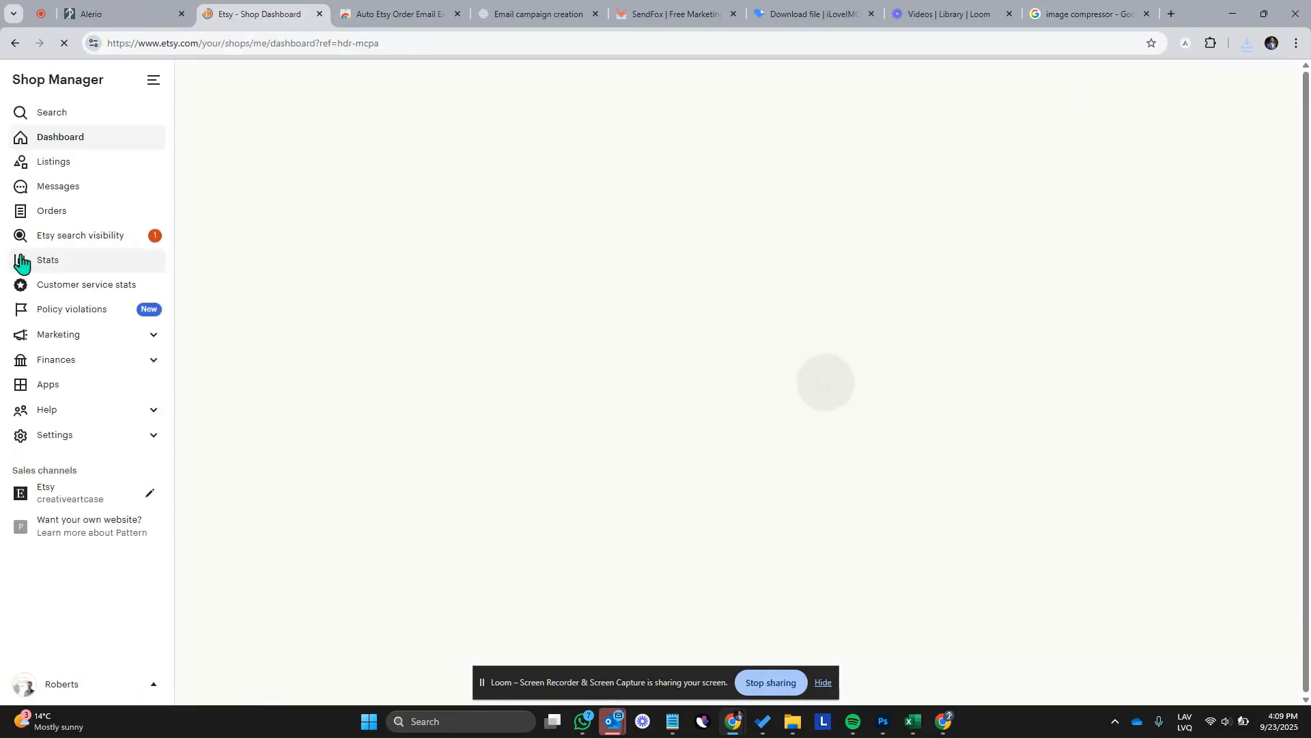
{"action": "left_click", "coordinate": [58, 166]}
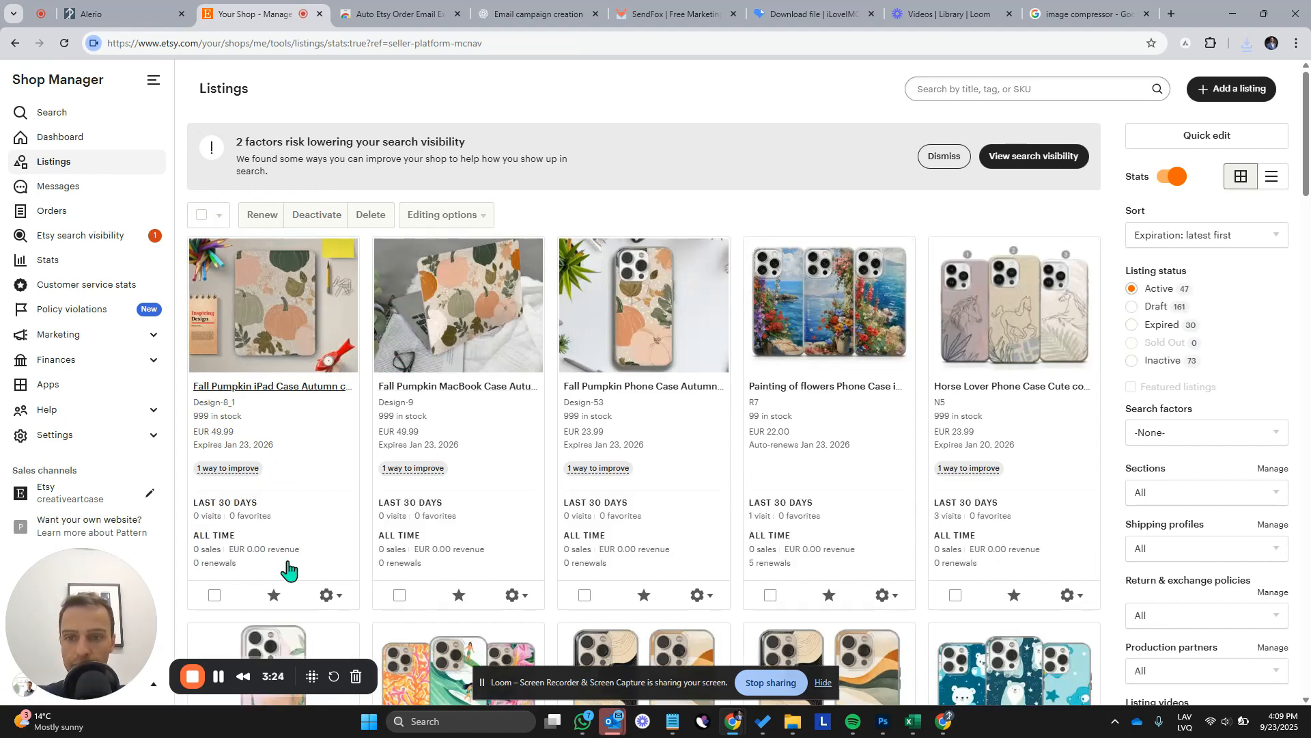
{"action": "left_click", "coordinate": [63, 212]}
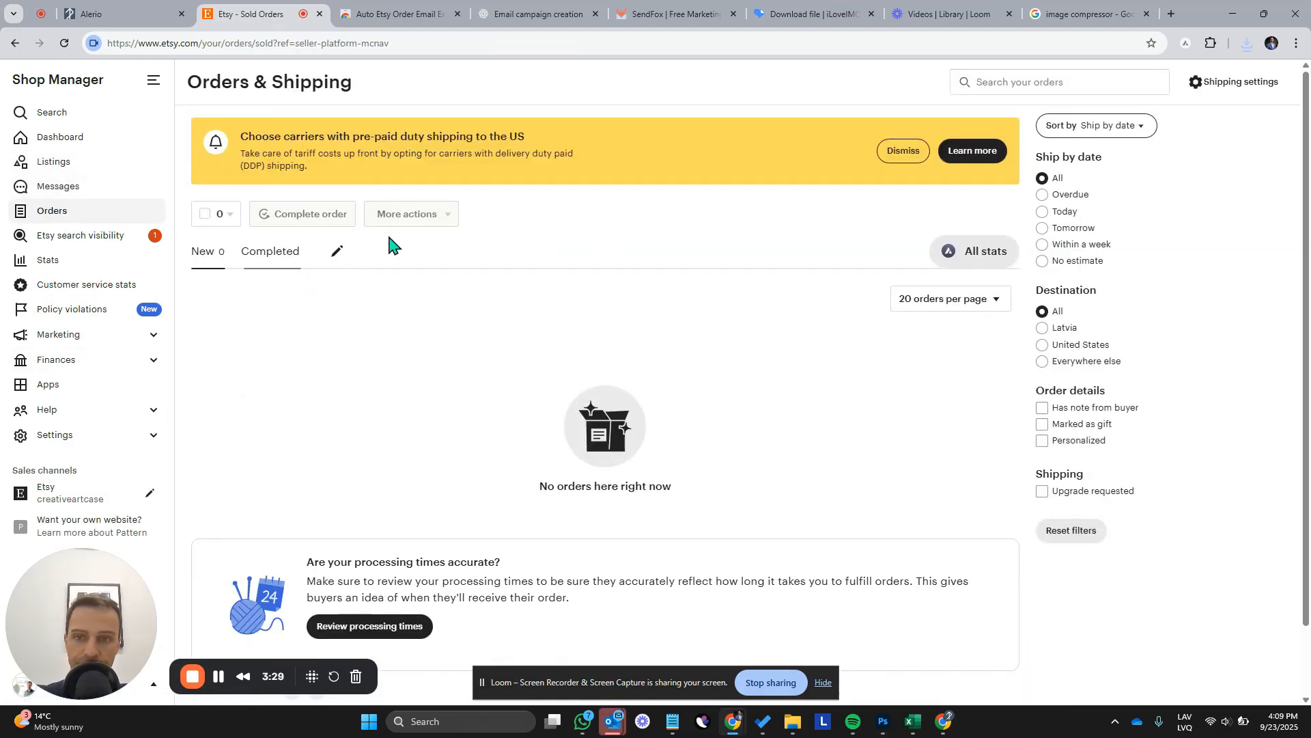
Show 50 orders per page and list the completed orders from the last 365 days
{"action": "left_click", "coordinate": [918, 299]}
{"action": "left_click", "coordinate": [915, 354]}
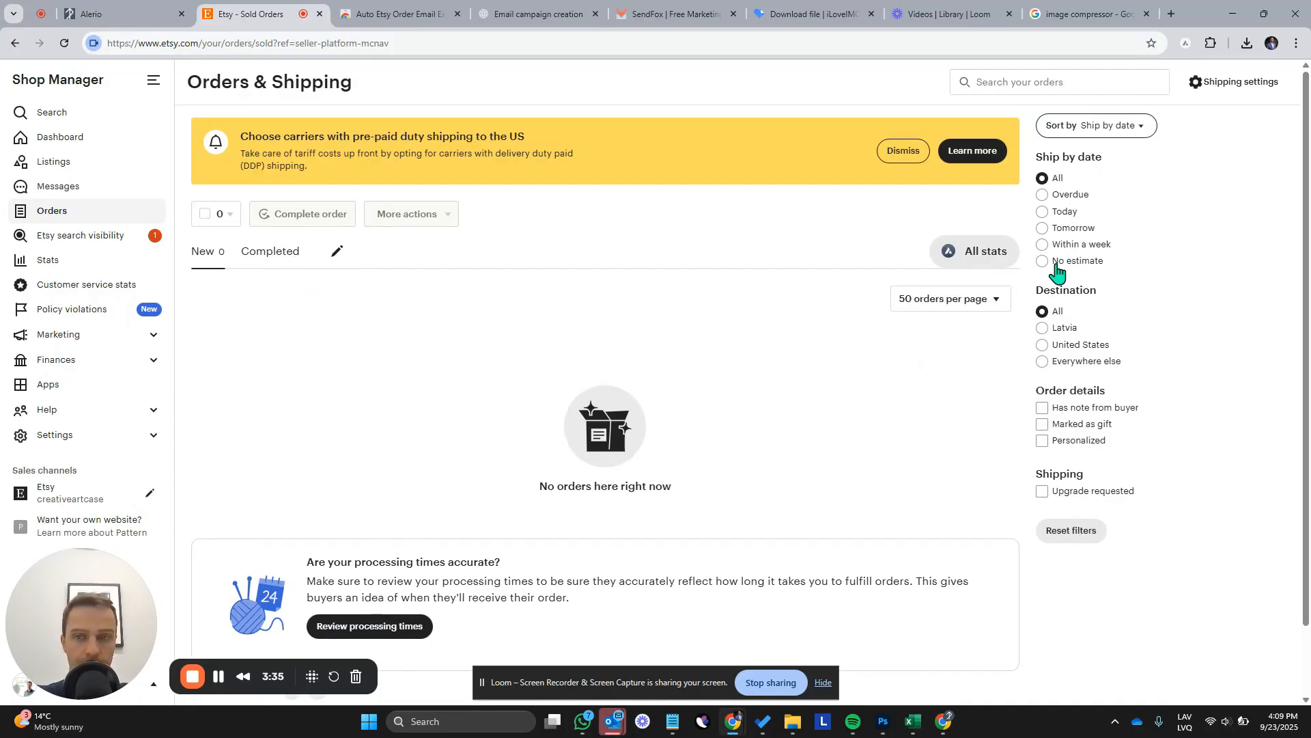
{"action": "left_click", "coordinate": [273, 258]}
{"action": "left_click", "coordinate": [1096, 230]}
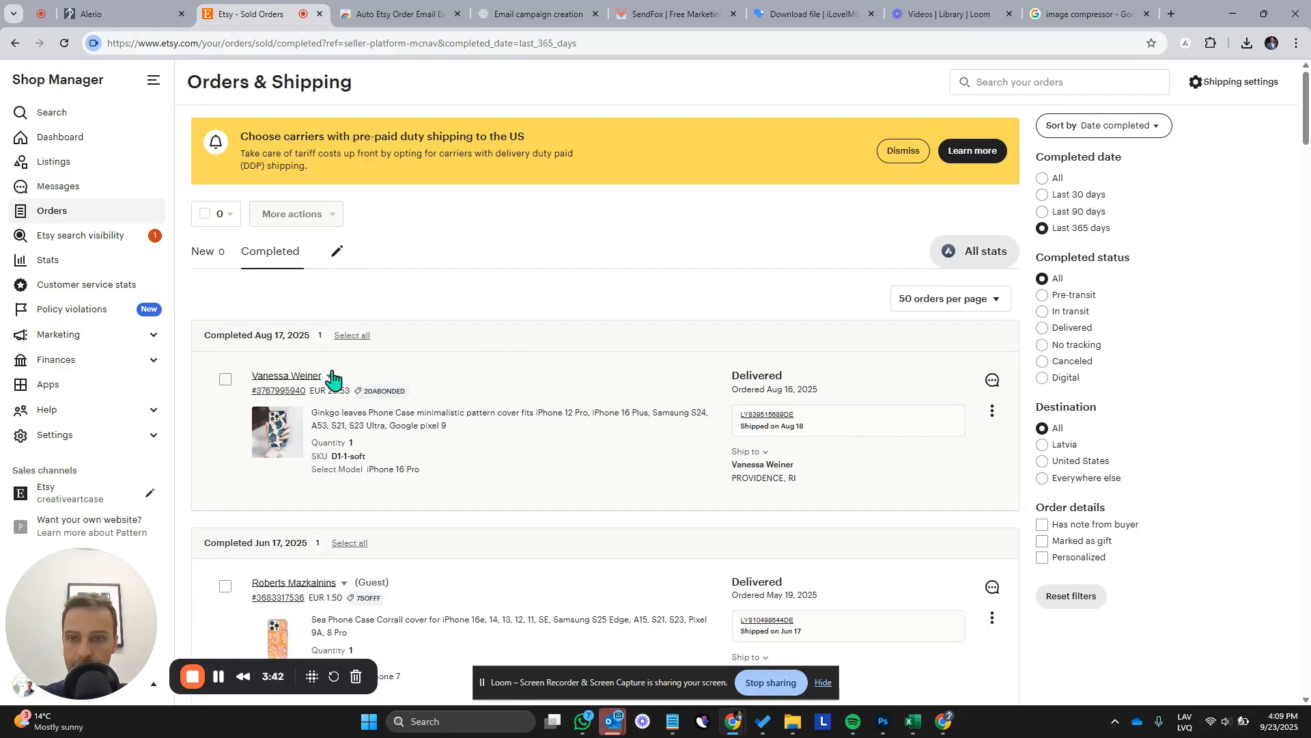
Check the buyer's contact options, including their email address, in the most recent completed order
{"action": "left_click", "coordinate": [331, 378]}
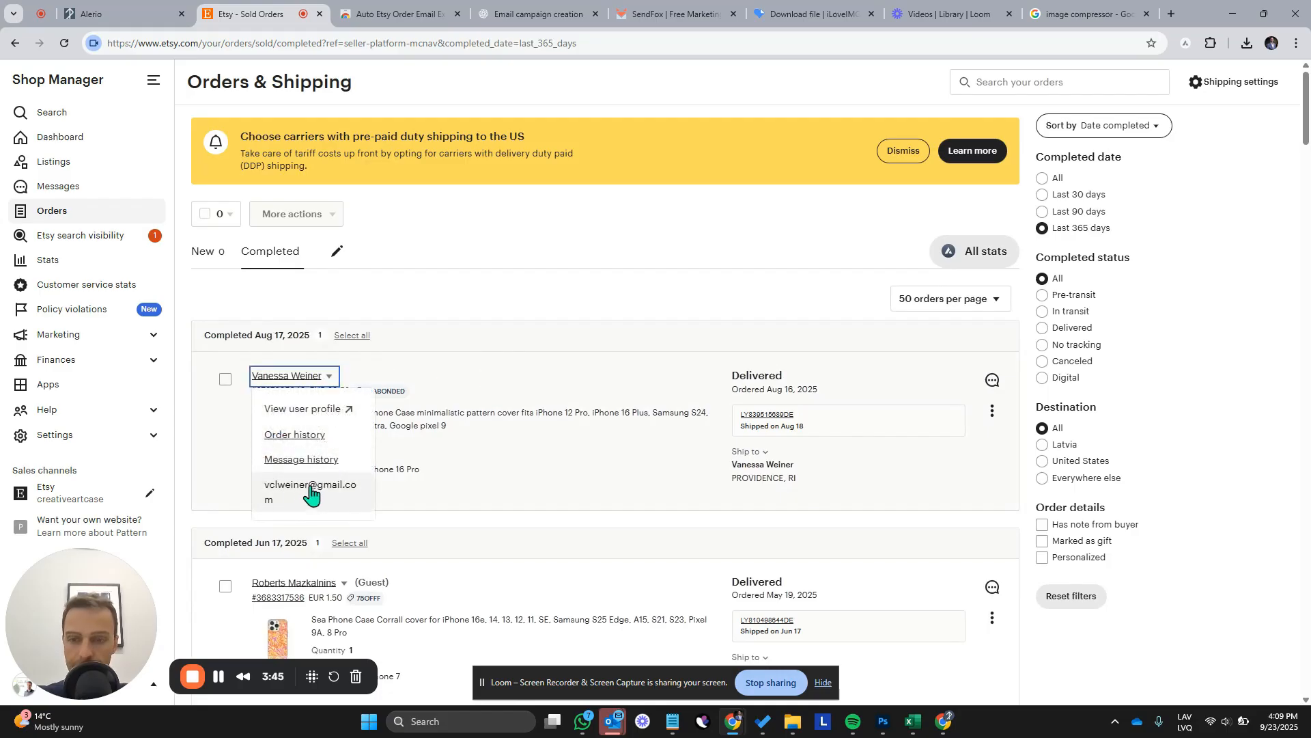
{"action": "left_click", "coordinate": [901, 188]}
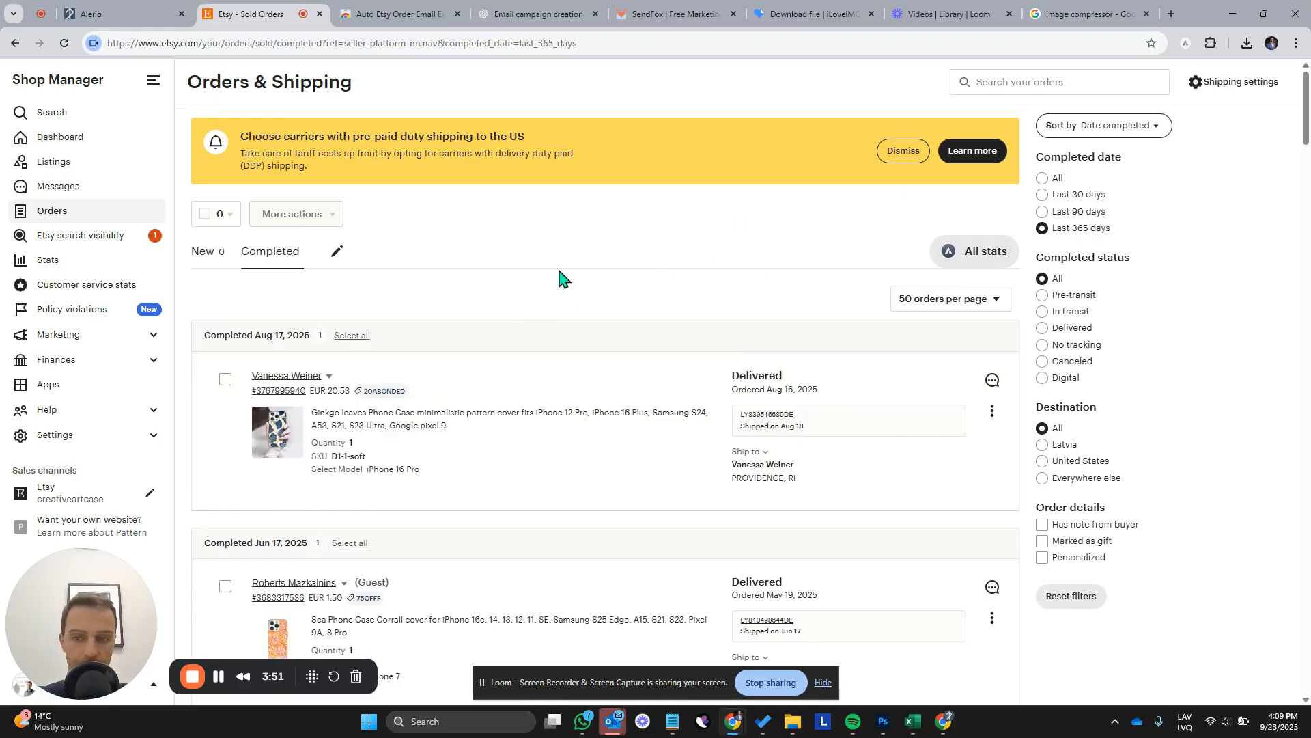
Search Google for "Chrome Web Store" in a new browser tab and open the store's site
{"action": "left_click", "coordinate": [395, 15]}
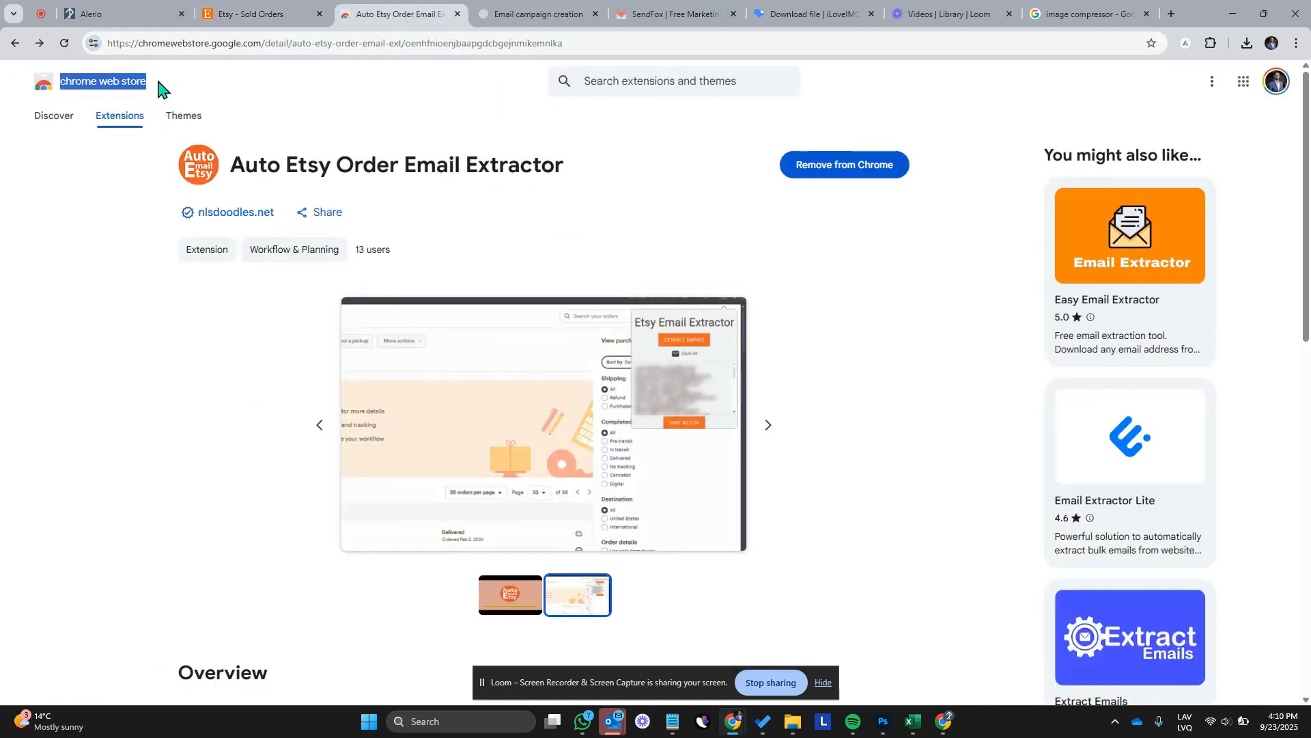
{"action": "left_click_drag", "start_coordinate": [157, 82], "coordinate": [63, 97]}
{"action": "left_click", "coordinate": [1171, 13]}
{"action": "type", "text": "Chrome Web Store"}
{"action": "key", "text": "Return"}
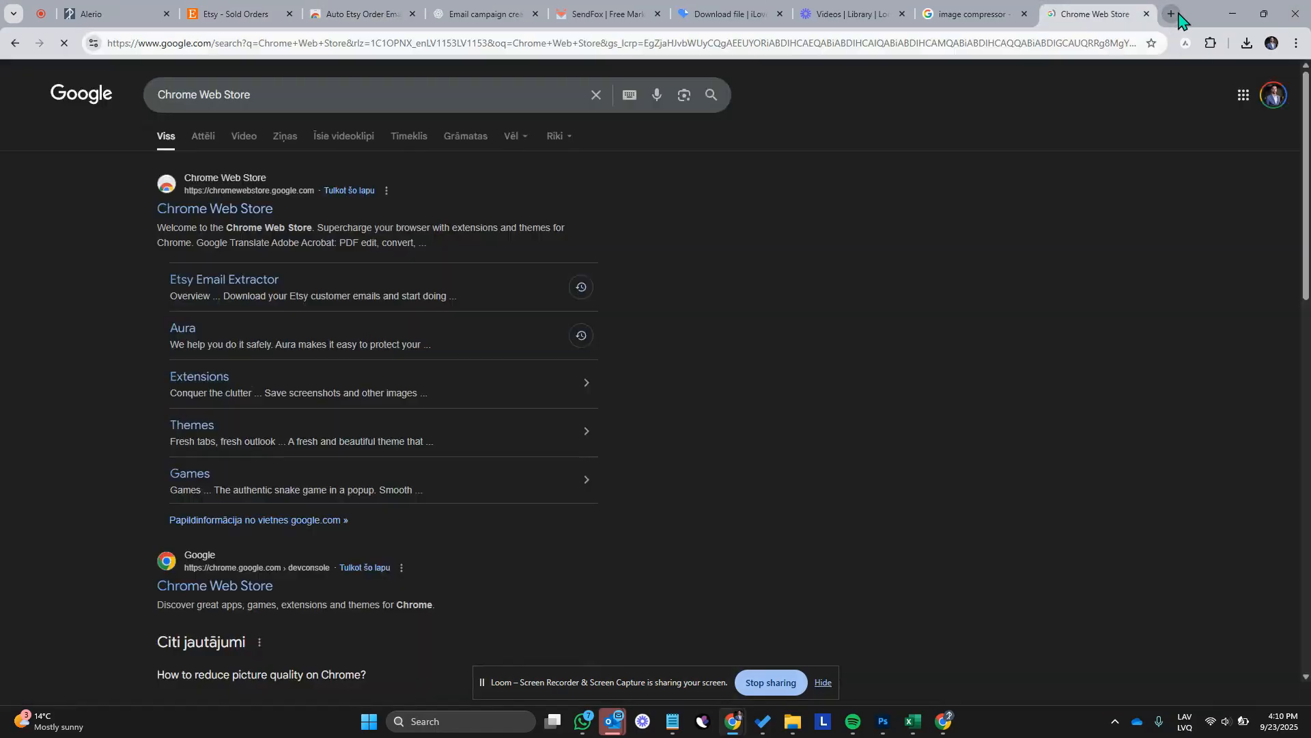
{"action": "left_click", "coordinate": [200, 212]}
Search the Chrome Web Store for "Auto Etsy Order Email Extractor" and open that extension's page
{"action": "left_click", "coordinate": [378, 8]}
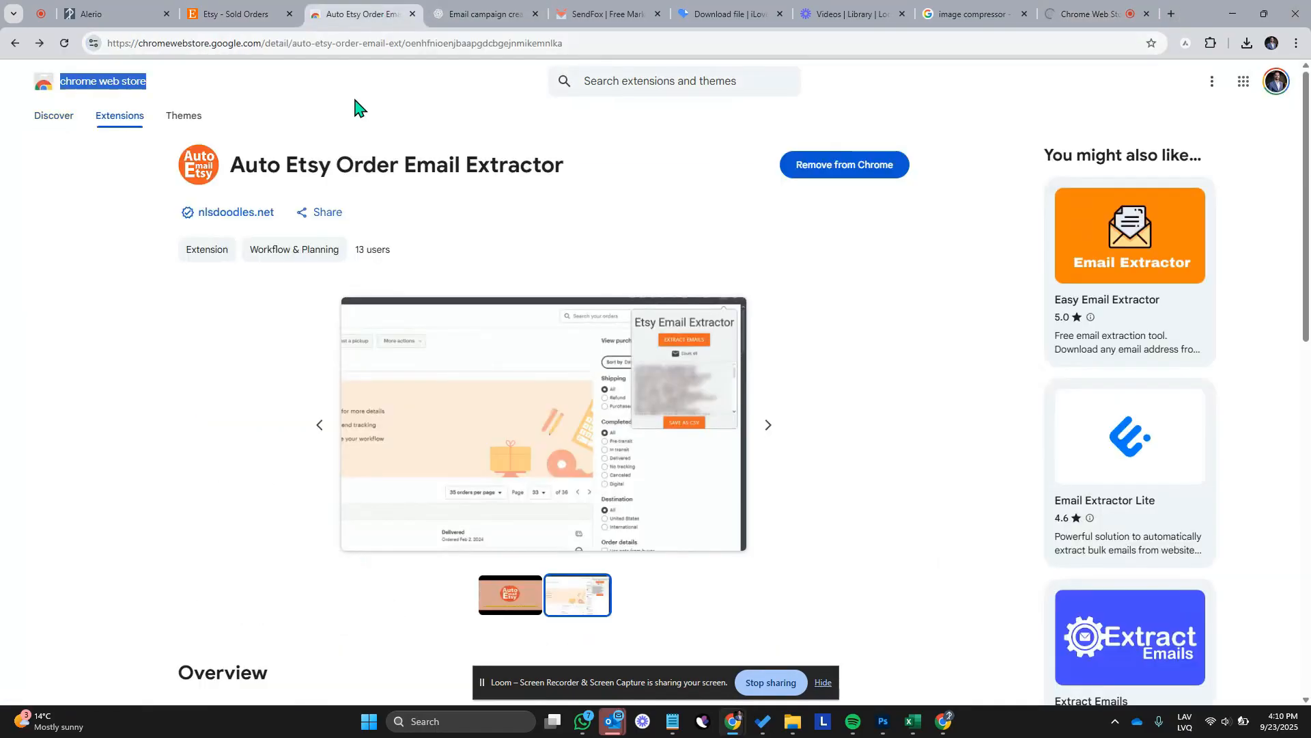
{"action": "left_click_drag", "start_coordinate": [566, 170], "coordinate": [243, 168]}
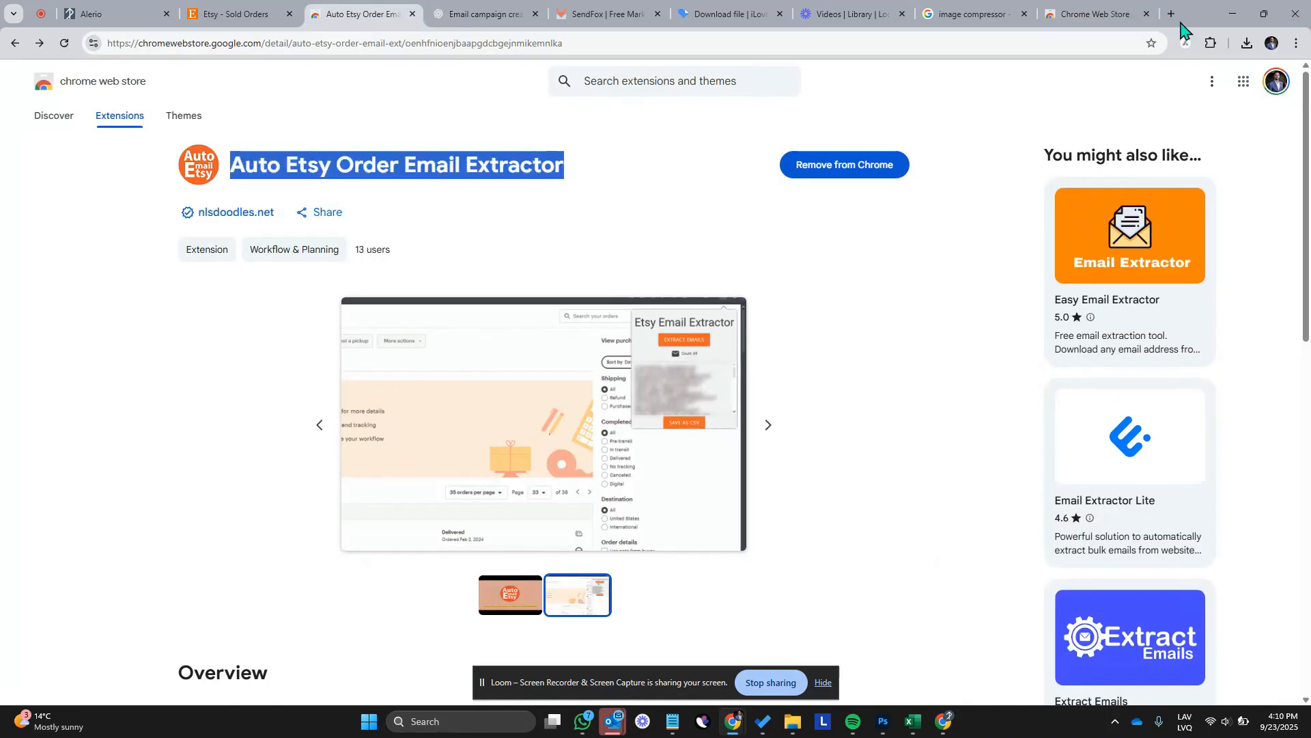
{"action": "left_click", "coordinate": [1120, 15]}
{"action": "left_click", "coordinate": [623, 82]}
{"action": "type", "text": "Auto Etsy Order Email Extractor"}
{"action": "key", "text": "Return"}
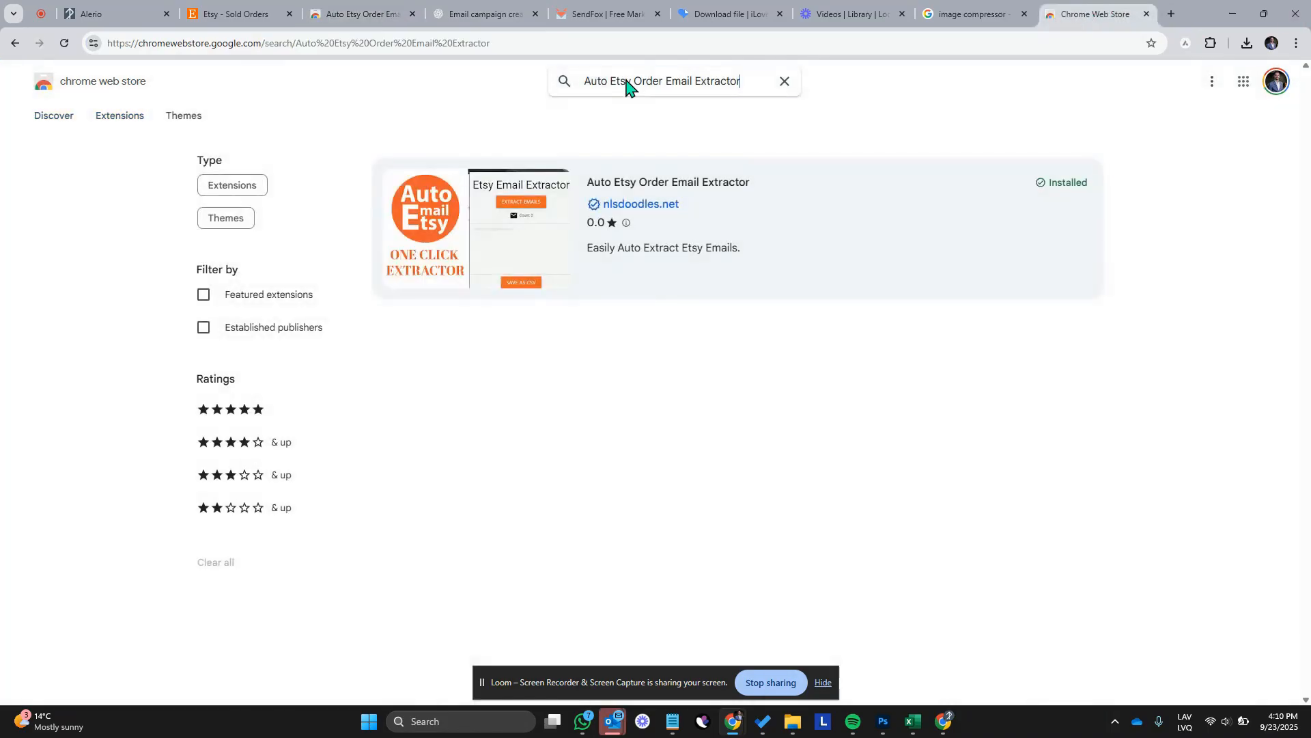
{"action": "left_click", "coordinate": [694, 225]}
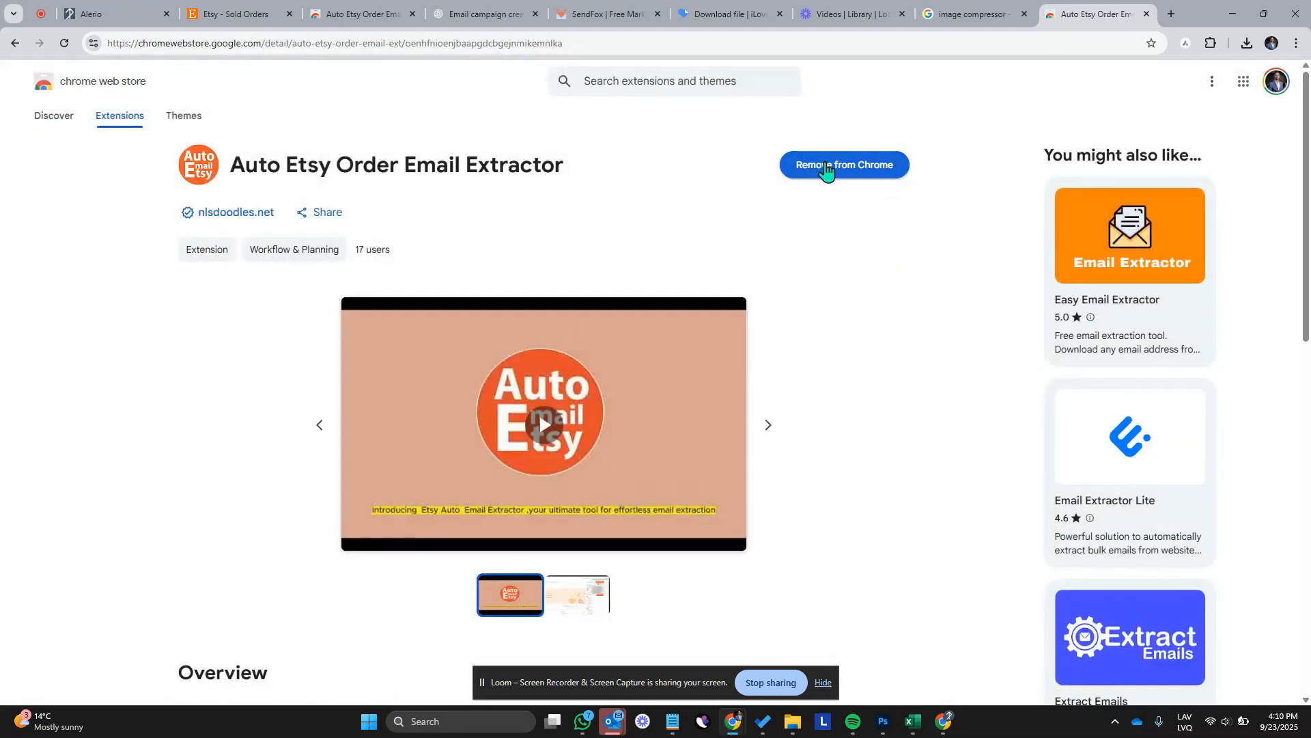
Return to Etsy's Orders page, open the Auto Etsy Order Email Extractor extension and save the extracted customer emails as a CSV file
{"action": "left_click", "coordinate": [235, 13]}
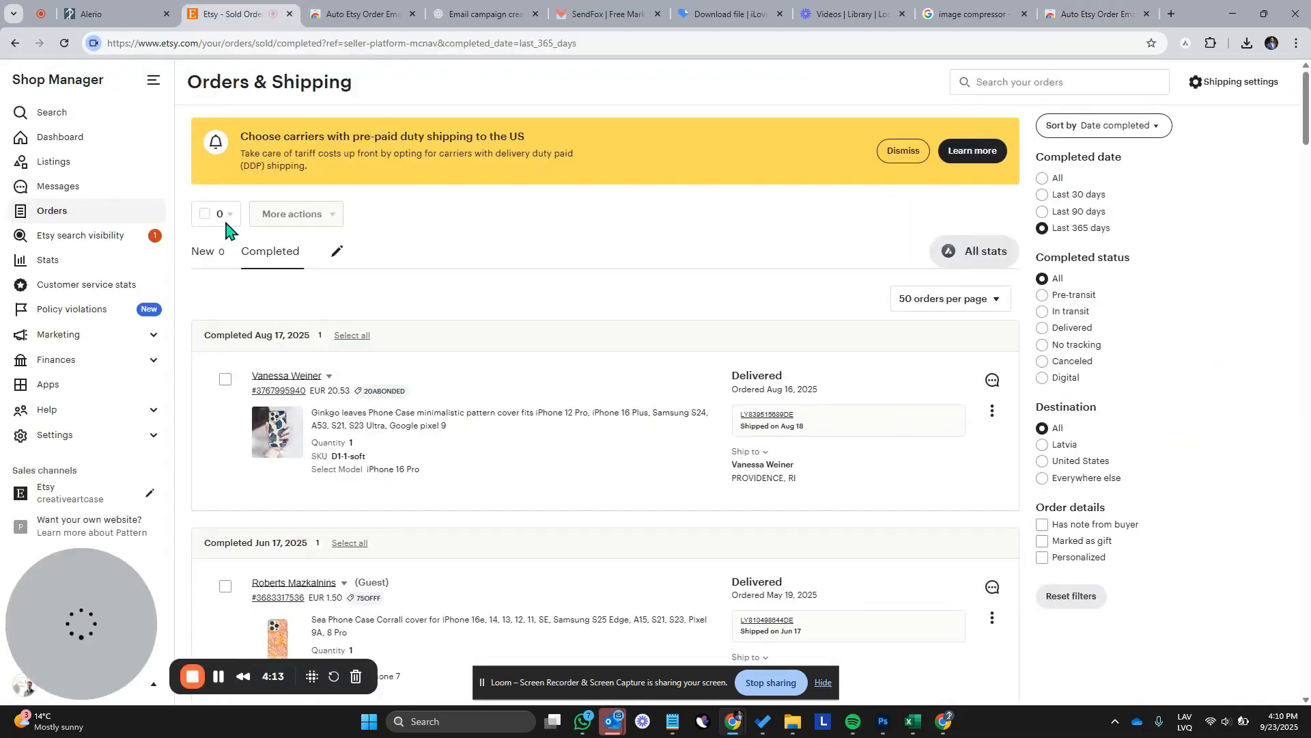
{"action": "left_click", "coordinate": [54, 213]}
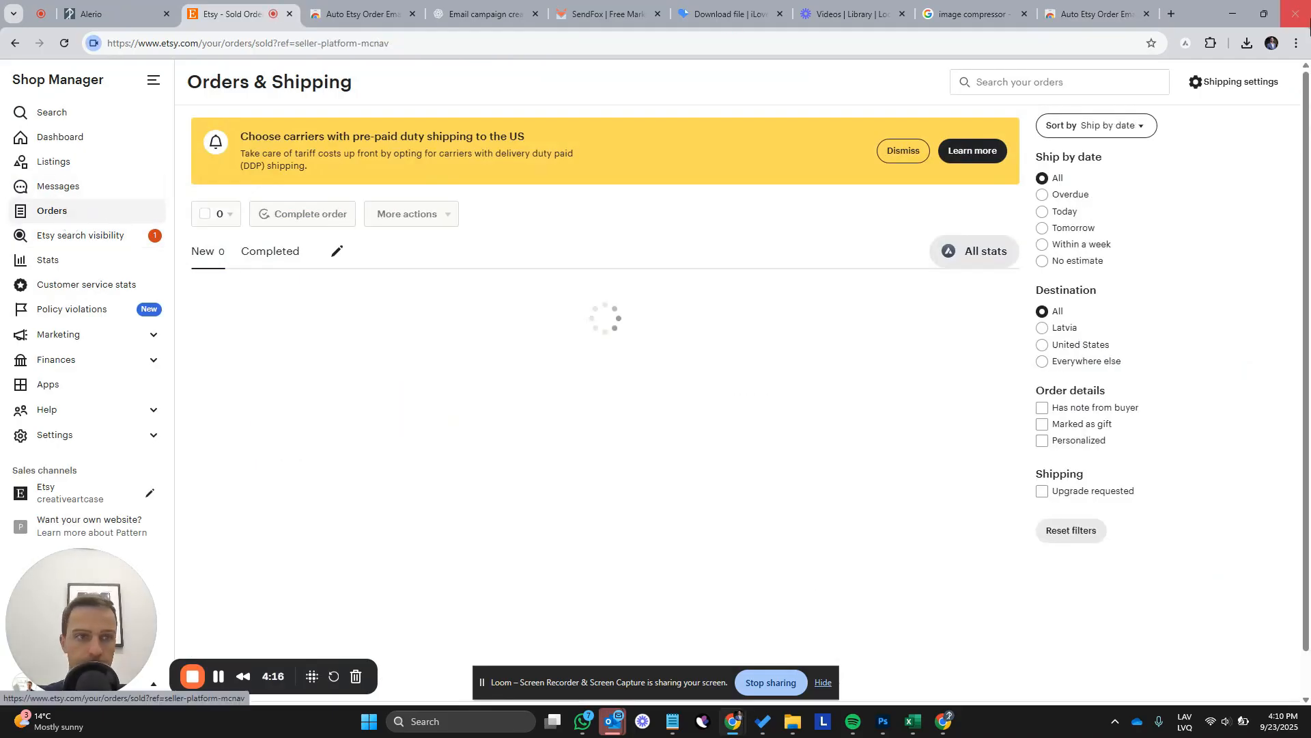
{"action": "left_click", "coordinate": [1211, 43]}
{"action": "scroll", "coordinate": [1147, 184], "scroll_direction": "down", "scroll_amount": 3}
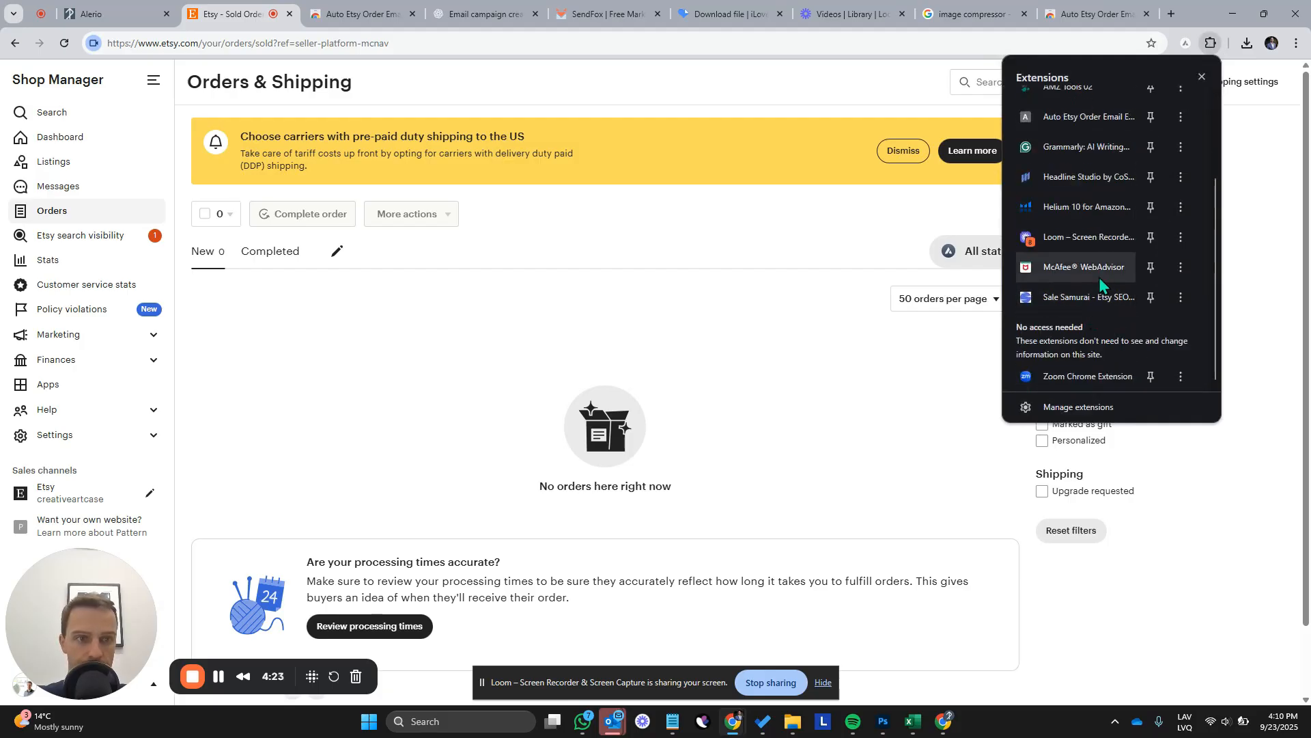
{"action": "scroll", "coordinate": [1099, 280], "scroll_direction": "up", "scroll_amount": 3}
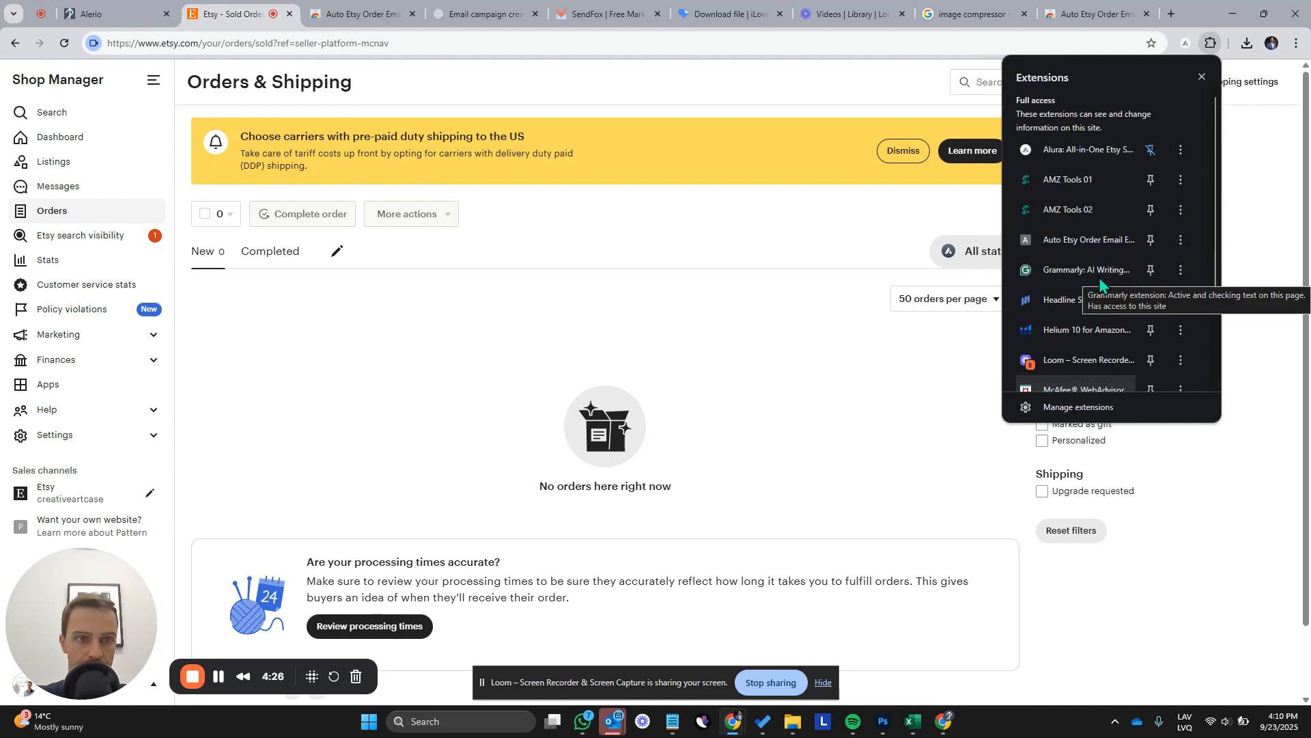
{"action": "scroll", "coordinate": [1099, 277], "scroll_direction": "down", "scroll_amount": 2}
{"action": "left_click", "coordinate": [1101, 177]}
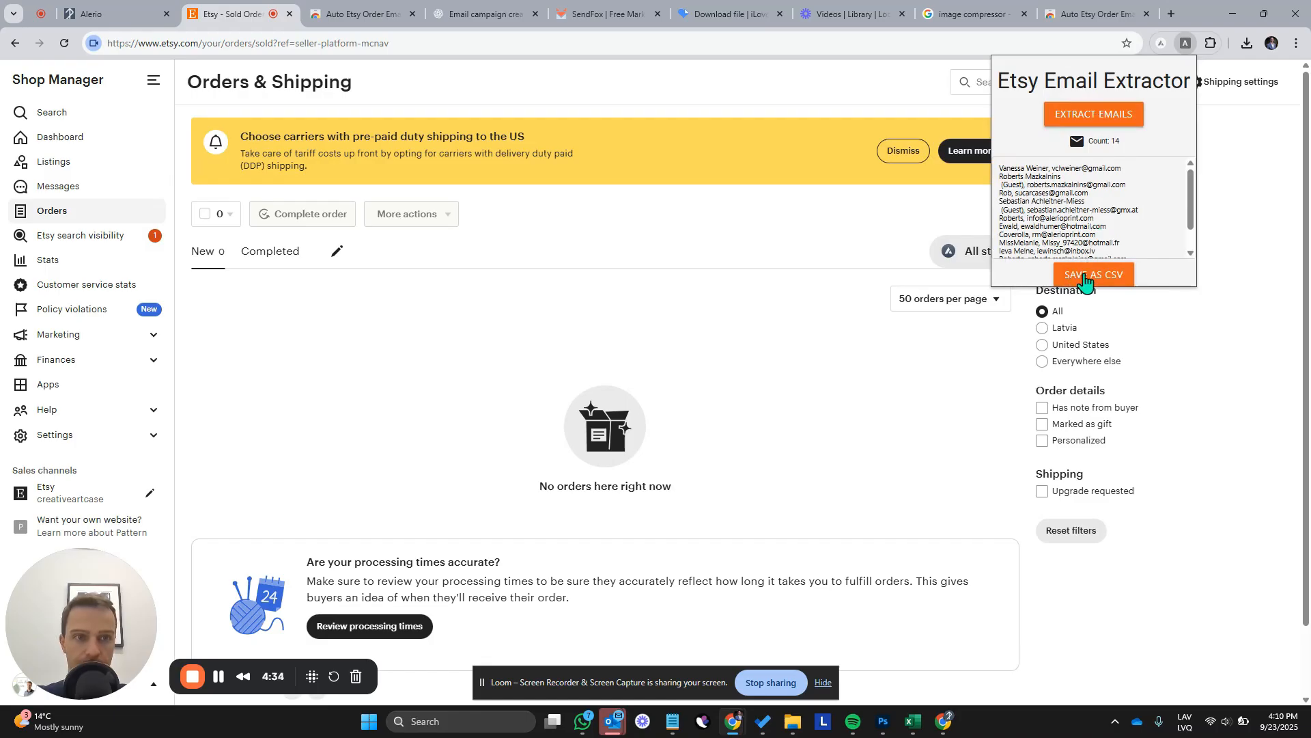
{"action": "left_click", "coordinate": [1083, 277]}
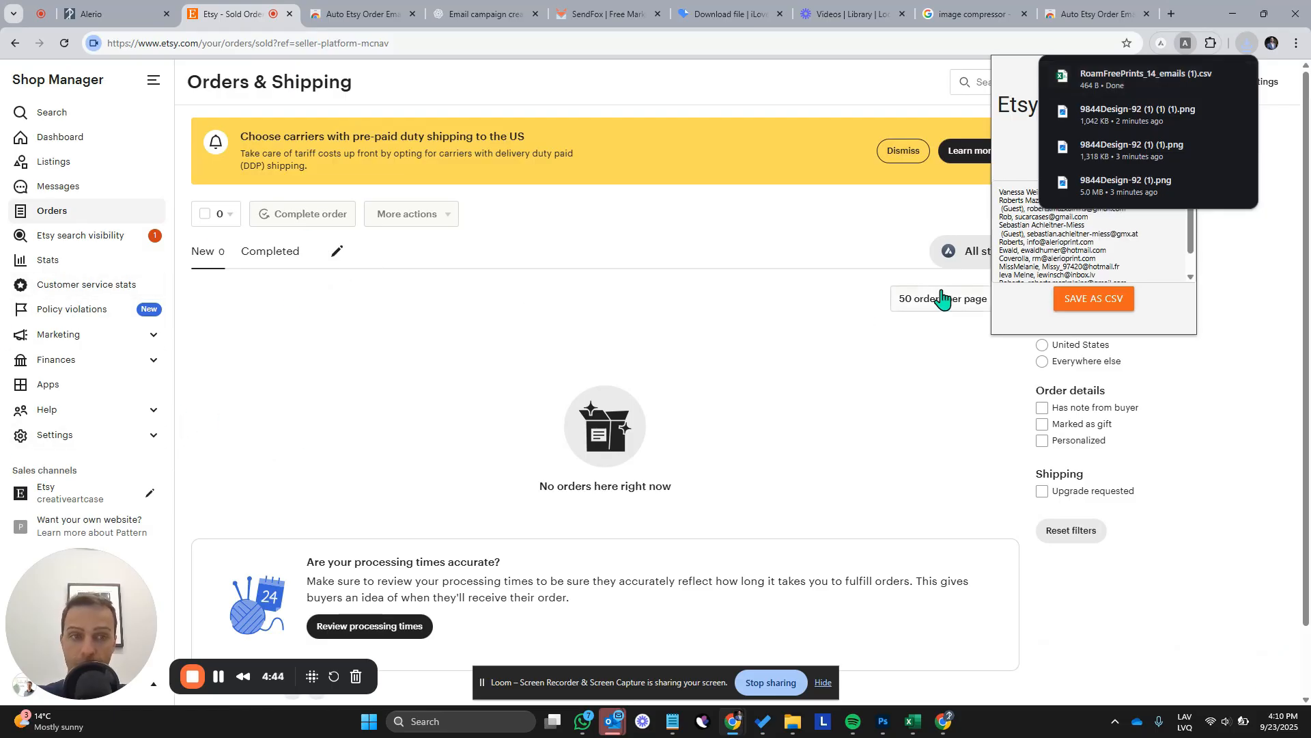
{"action": "left_click", "coordinate": [1247, 334]}
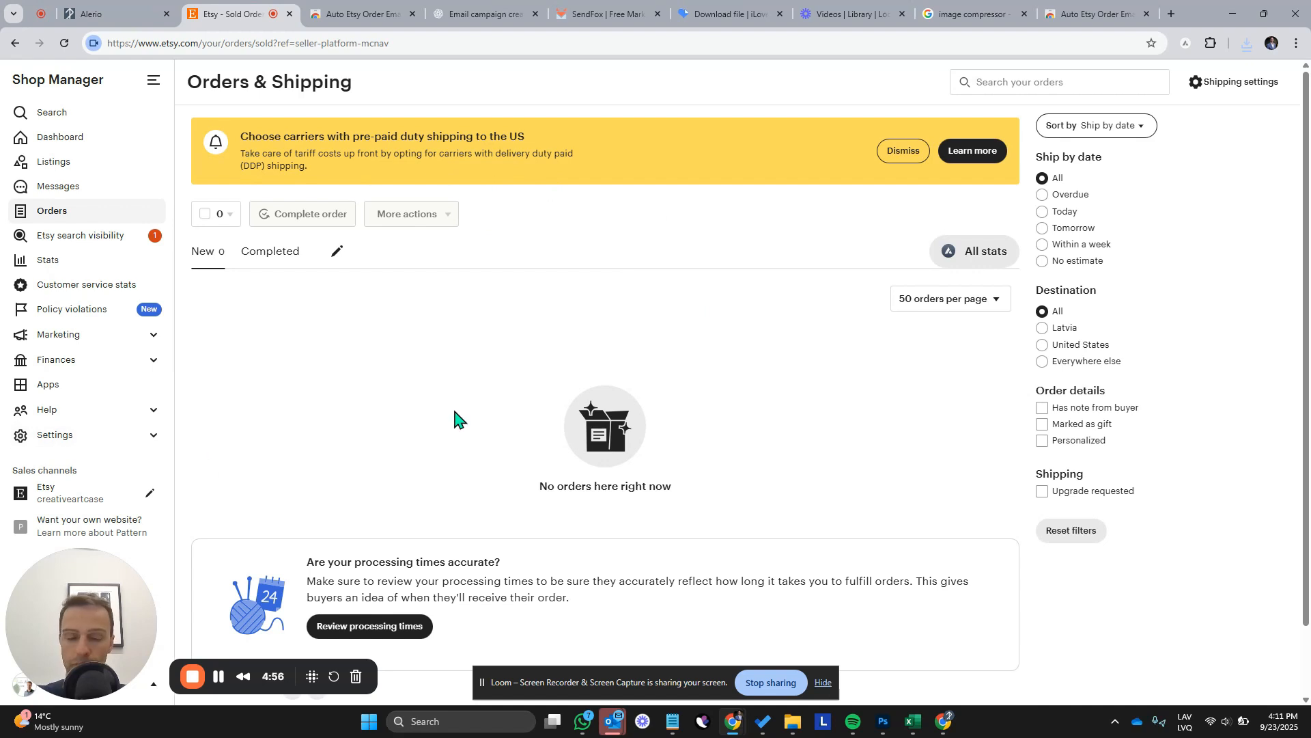
Switch to SendFox and compare the Free, Lifetime Plan and Empire Add-On features on the pricing page
{"action": "left_click", "coordinate": [603, 15]}
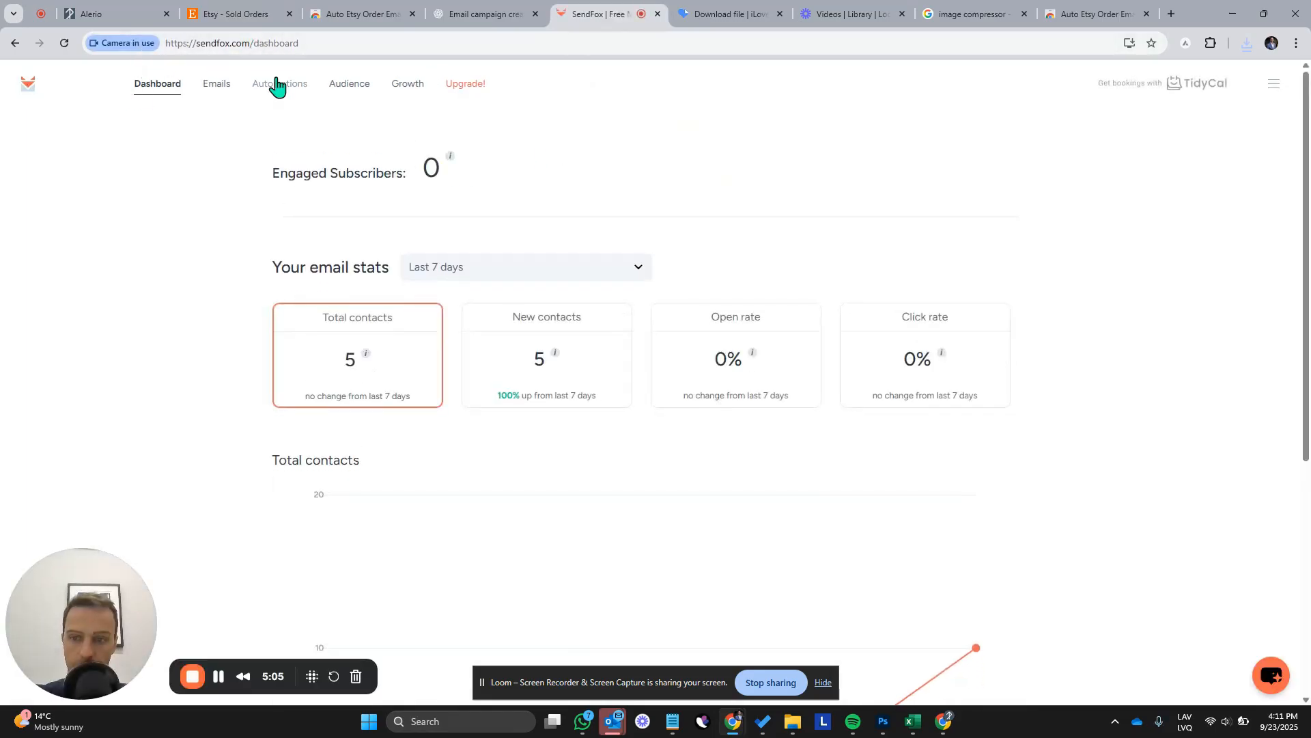
{"action": "left_click", "coordinate": [464, 84]}
{"action": "scroll", "coordinate": [732, 243], "scroll_direction": "down", "scroll_amount": 2}
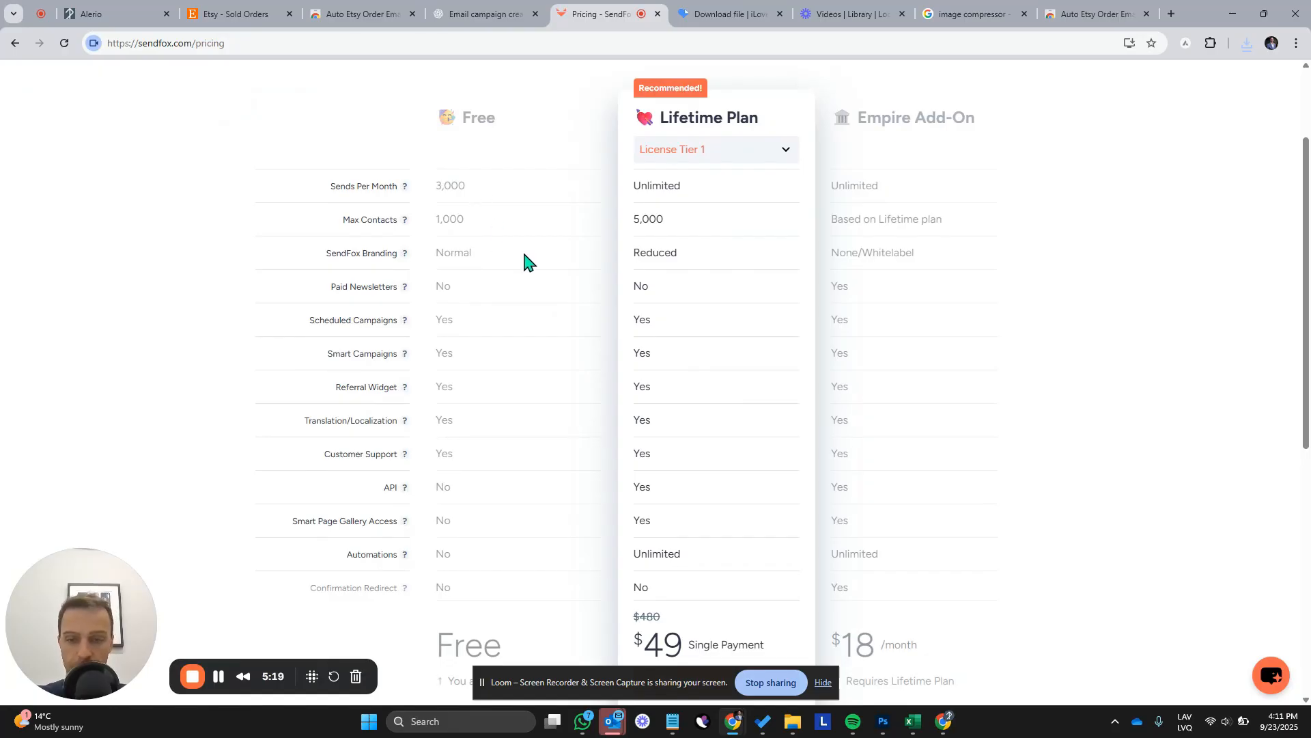
{"action": "scroll", "coordinate": [598, 245], "scroll_direction": "up", "scroll_amount": 2}
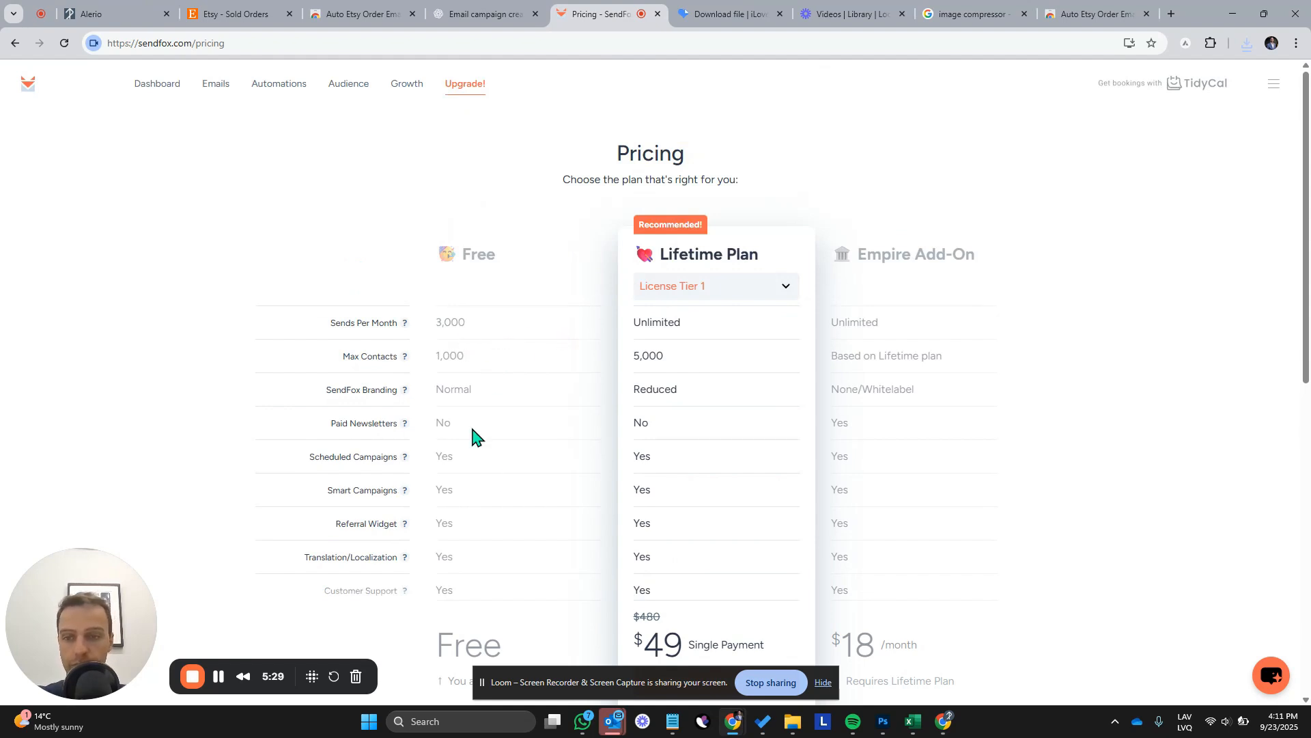
Open the SendFox audience lists and archive My First List
{"action": "left_click", "coordinate": [24, 88]}
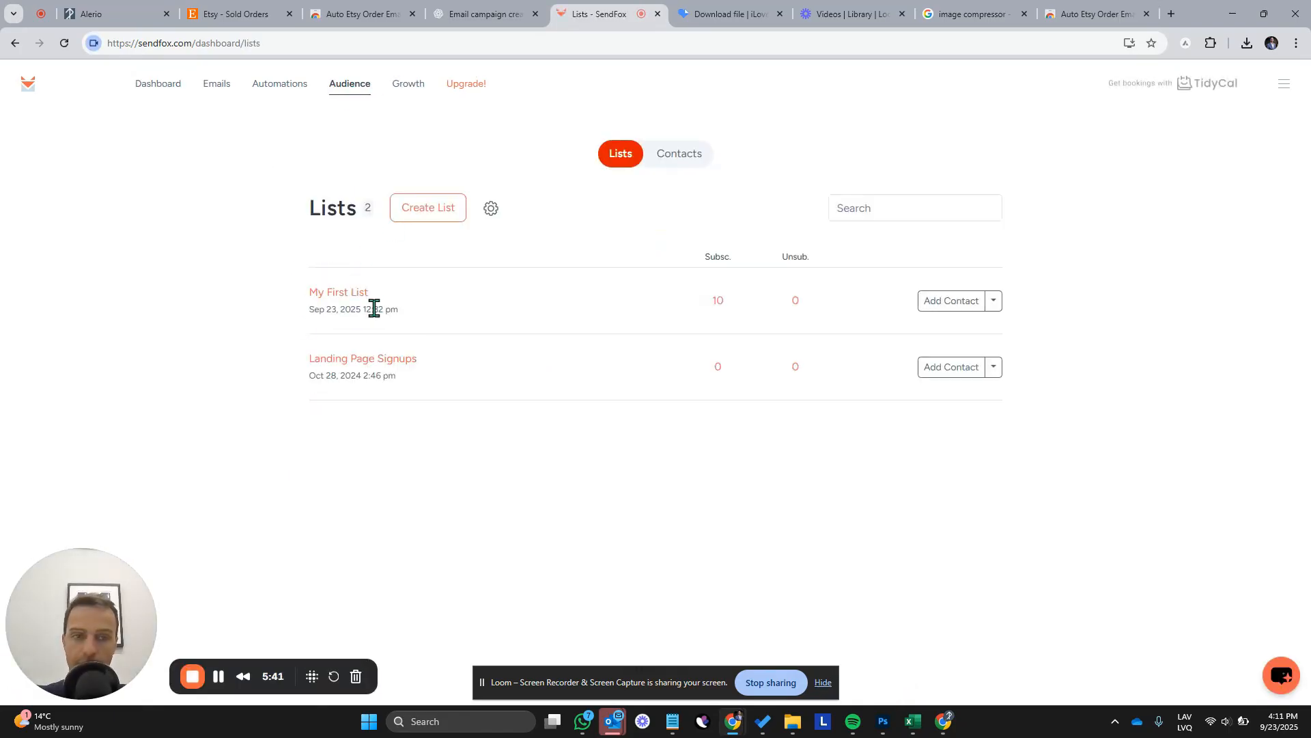
{"action": "left_click", "coordinate": [993, 302]}
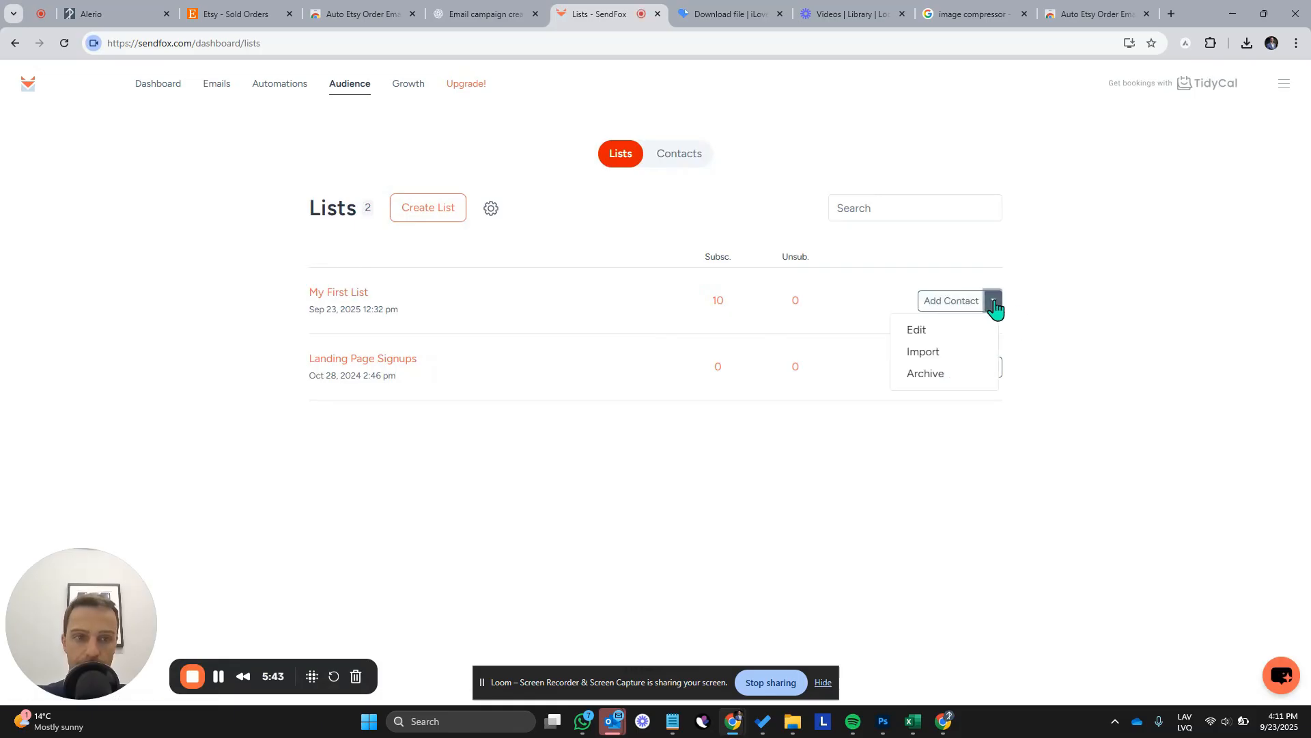
{"action": "left_click", "coordinate": [927, 376]}
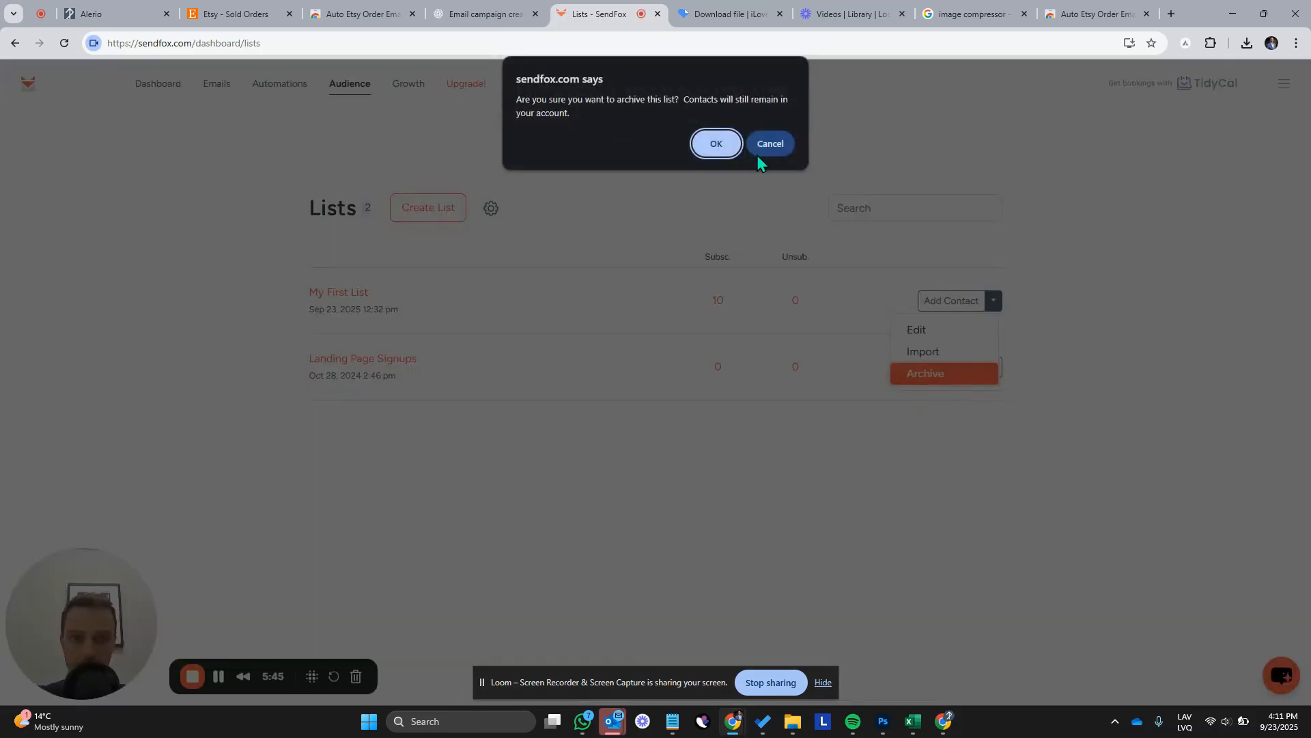
{"action": "left_click", "coordinate": [710, 137]}
Create a new contact list named "Etsy Customers"
{"action": "left_click", "coordinate": [443, 220]}
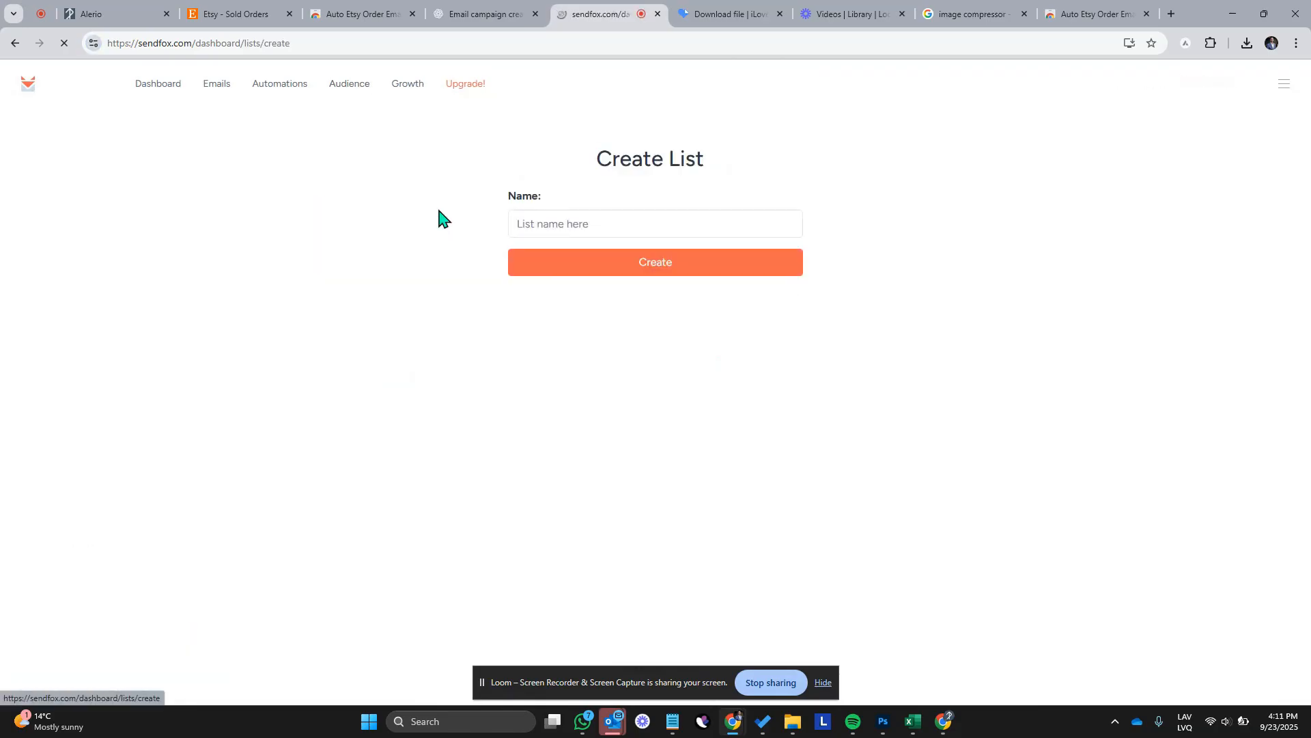
{"action": "left_click", "coordinate": [625, 215]}
{"action": "type", "text": "E"}
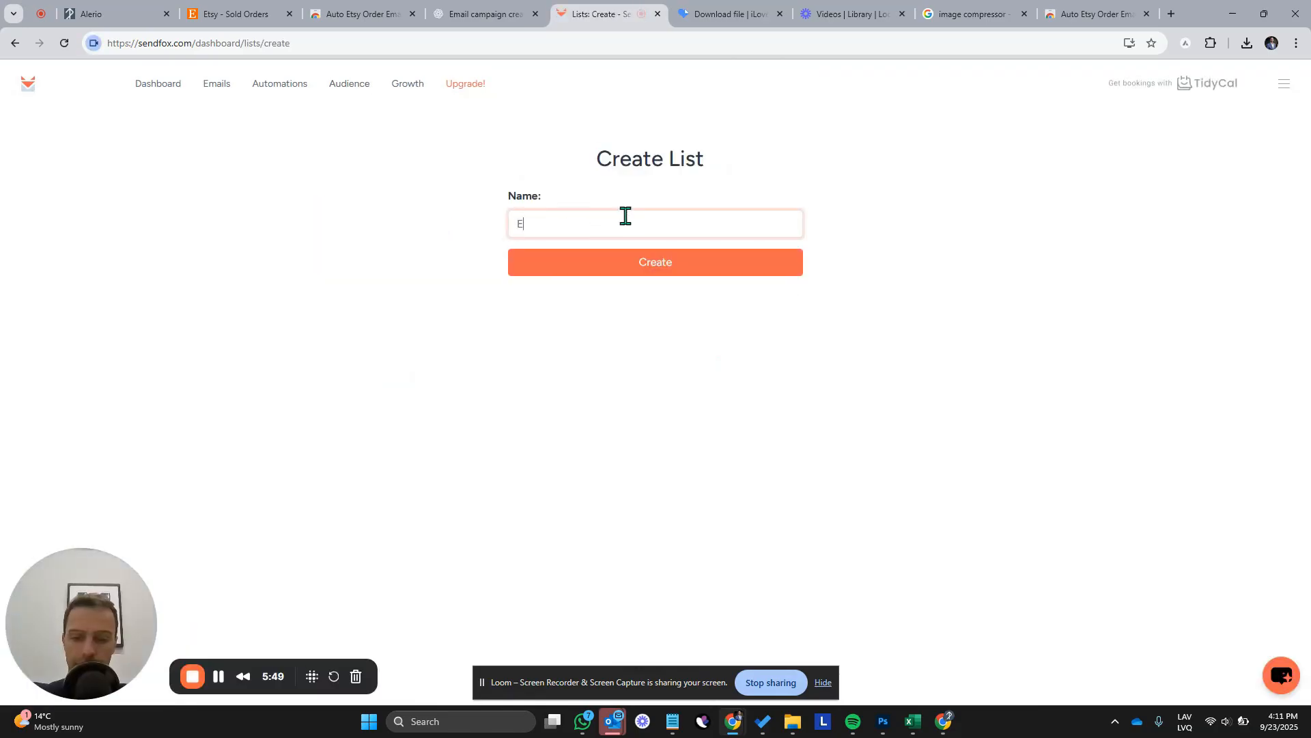
{"action": "type", "text": "tsy"}
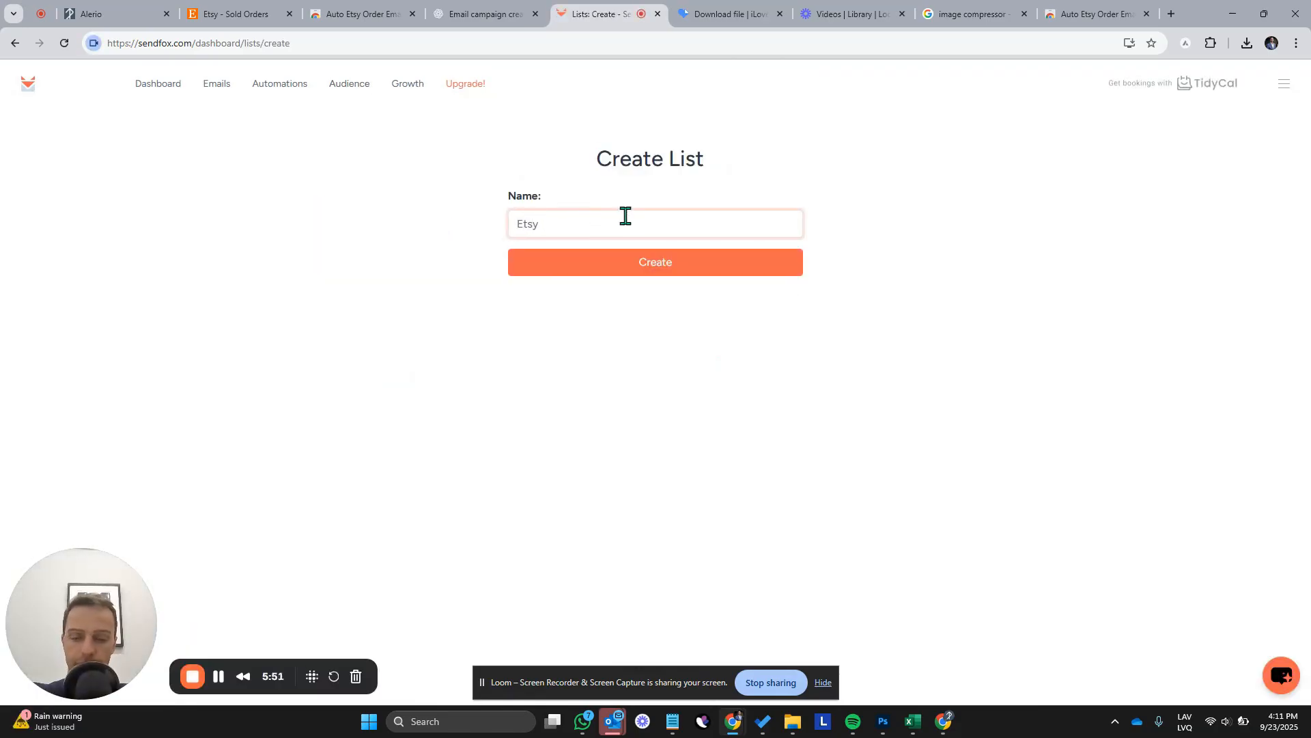
{"action": "type", "text": " Customers"}
{"action": "left_click", "coordinate": [638, 264]}
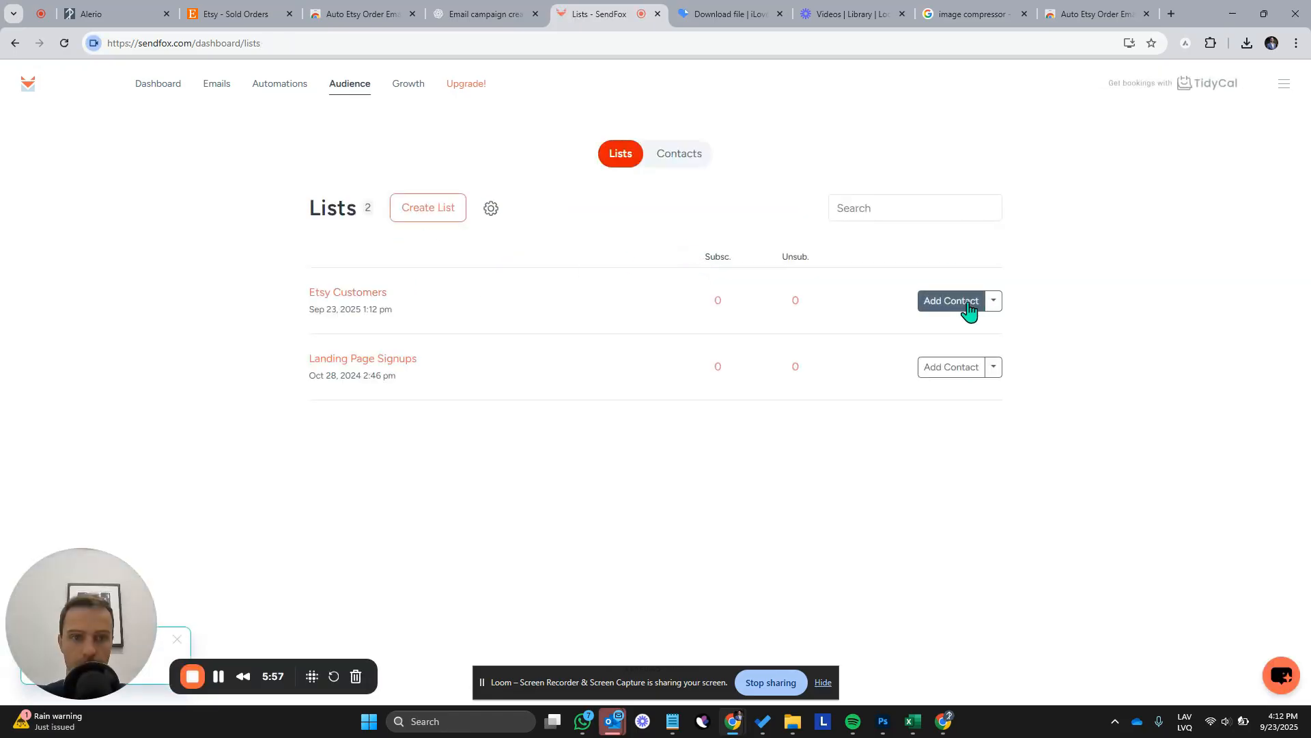
Start a file import into the Etsy Customers list and upload RoamFreePrints_14_emails (1).csv from Downloads
{"action": "left_click", "coordinate": [965, 310]}
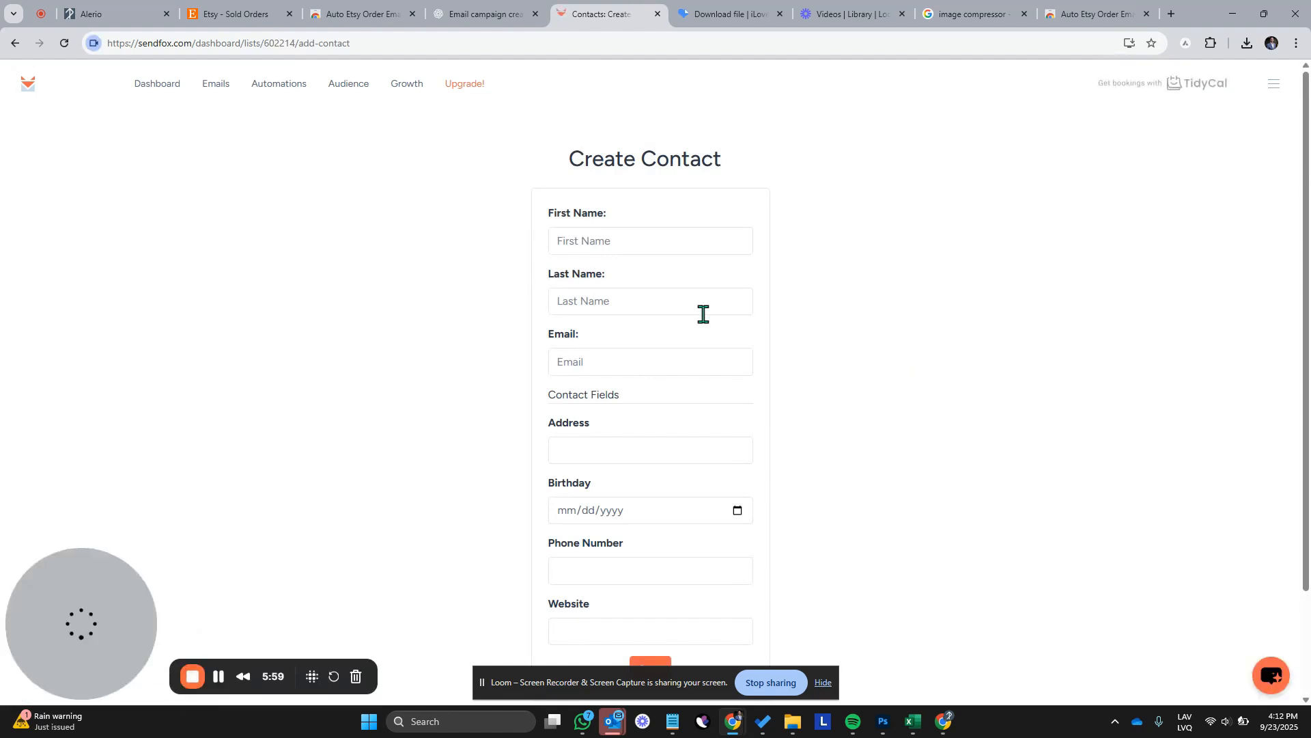
{"action": "left_click", "coordinate": [350, 84]}
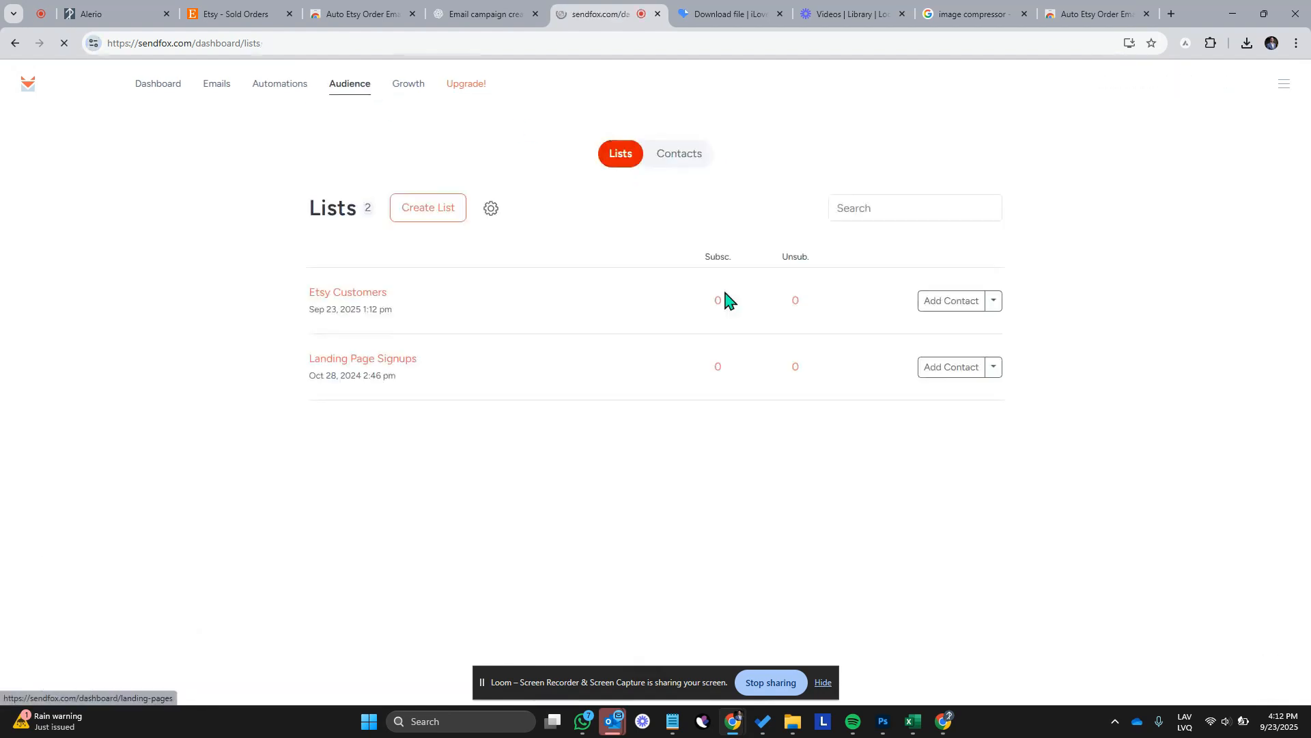
{"action": "left_click", "coordinate": [995, 301]}
{"action": "left_click", "coordinate": [933, 360]}
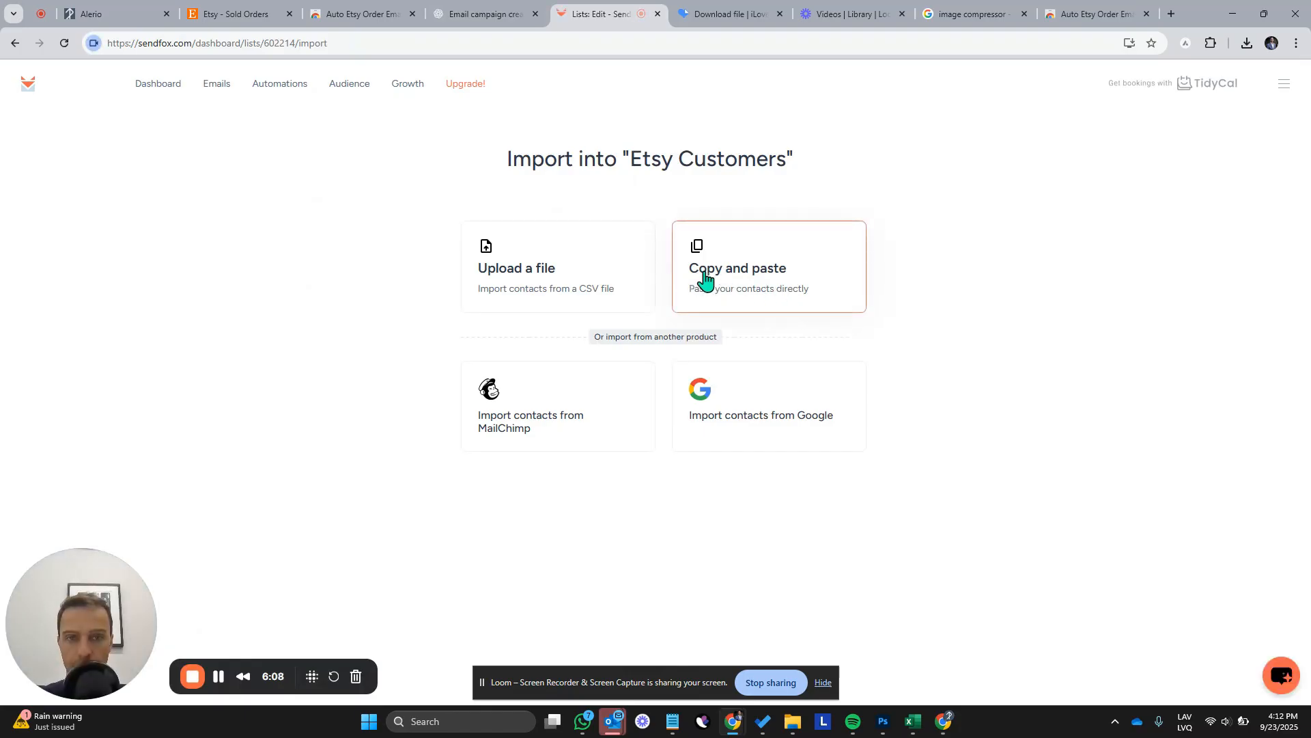
{"action": "left_click", "coordinate": [506, 282]}
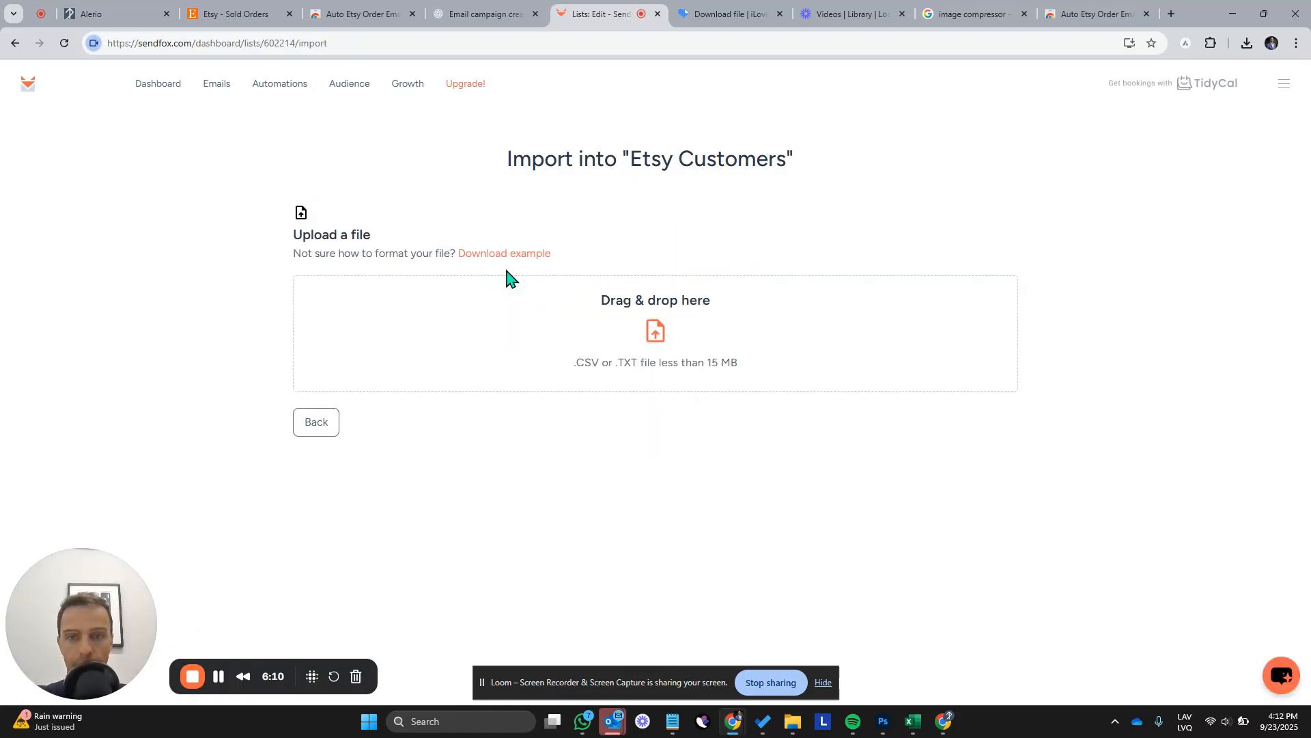
{"action": "left_click", "coordinate": [645, 311]}
{"action": "left_click", "coordinate": [158, 144]}
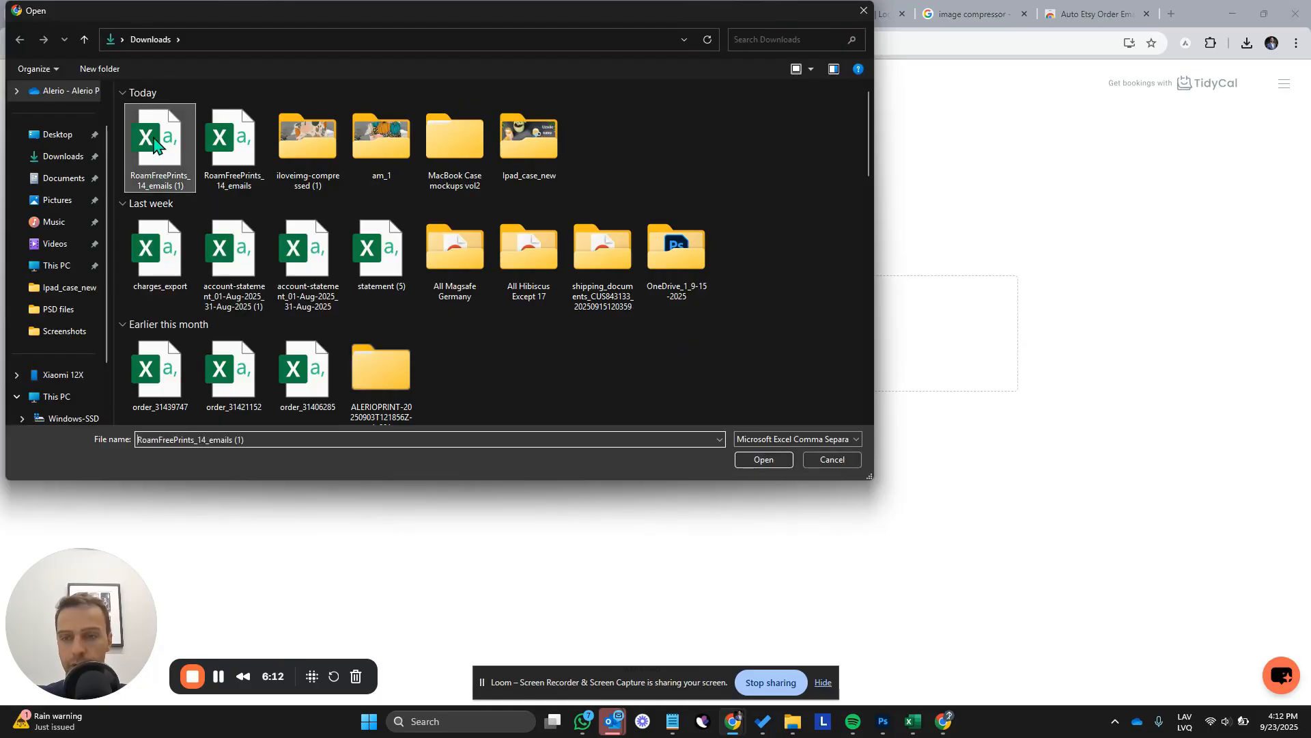
{"action": "left_click", "coordinate": [766, 464]}
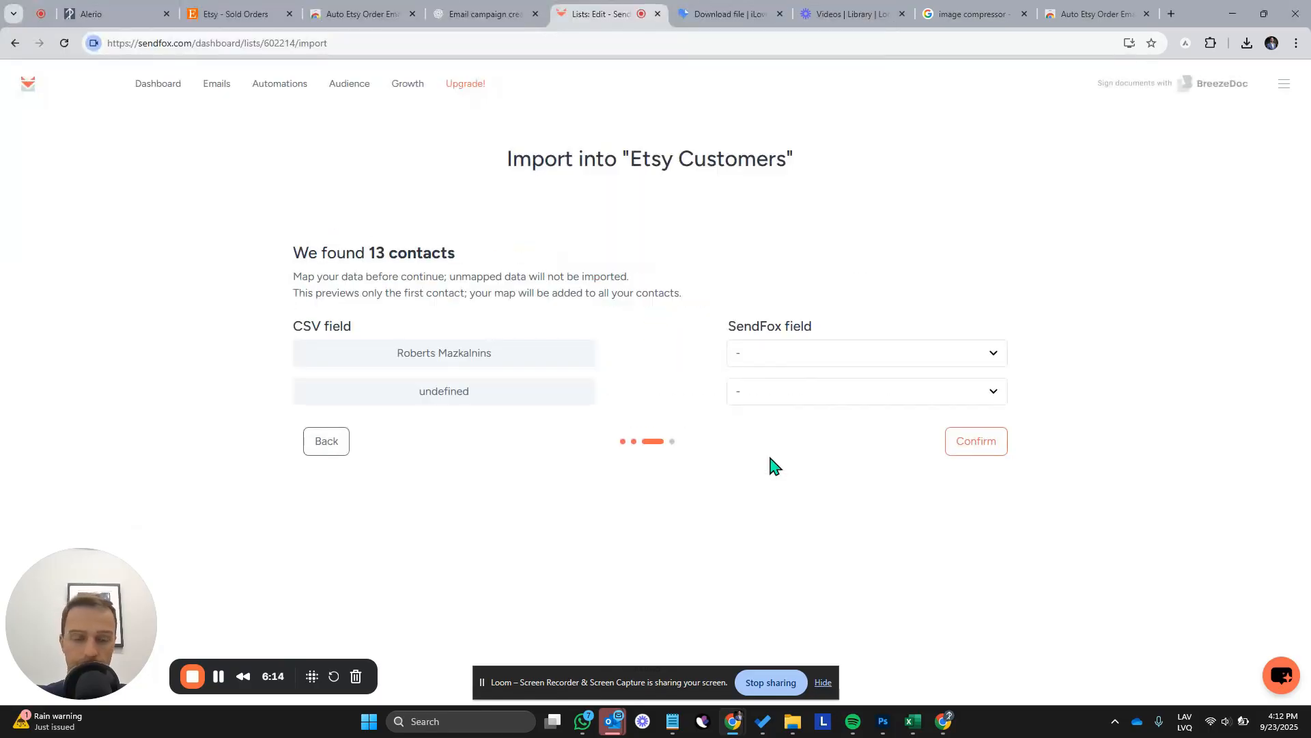
Map the first CSV field to First Name and the second to Email, and confirm the contact import
{"action": "left_click", "coordinate": [767, 364]}
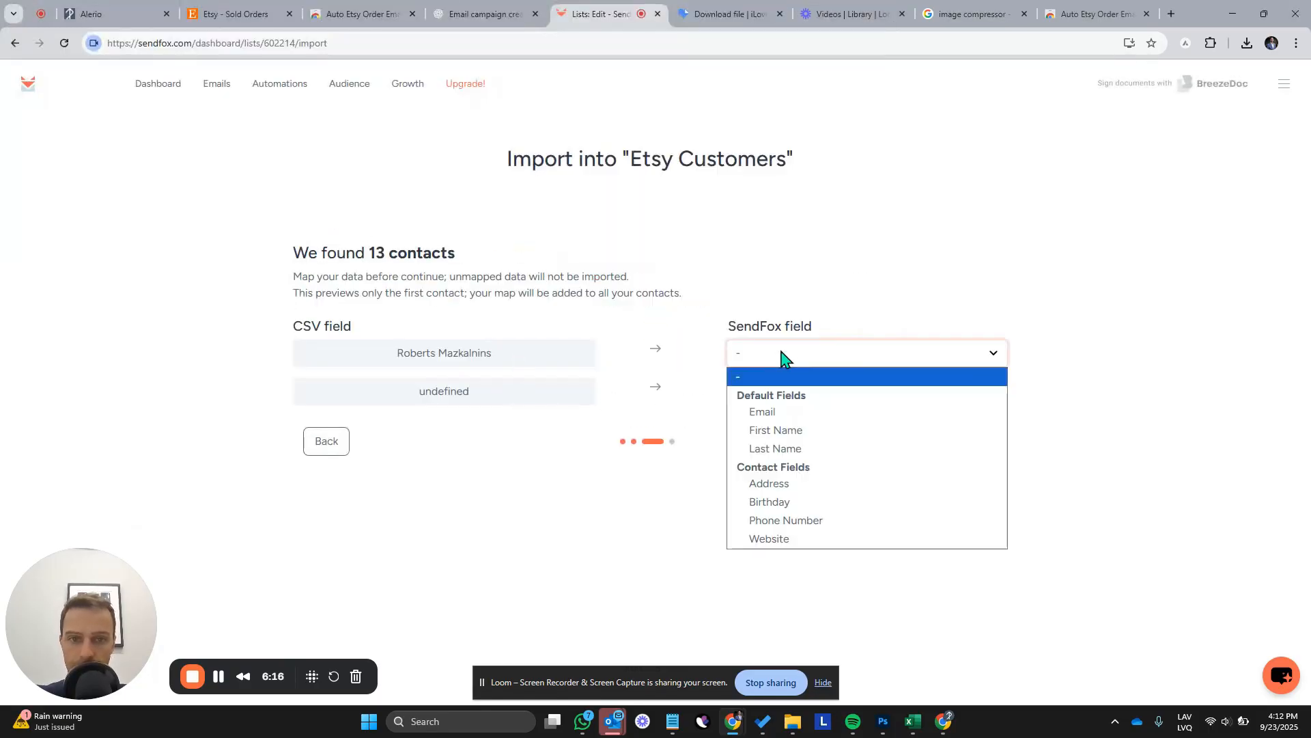
{"action": "left_click", "coordinate": [778, 430]}
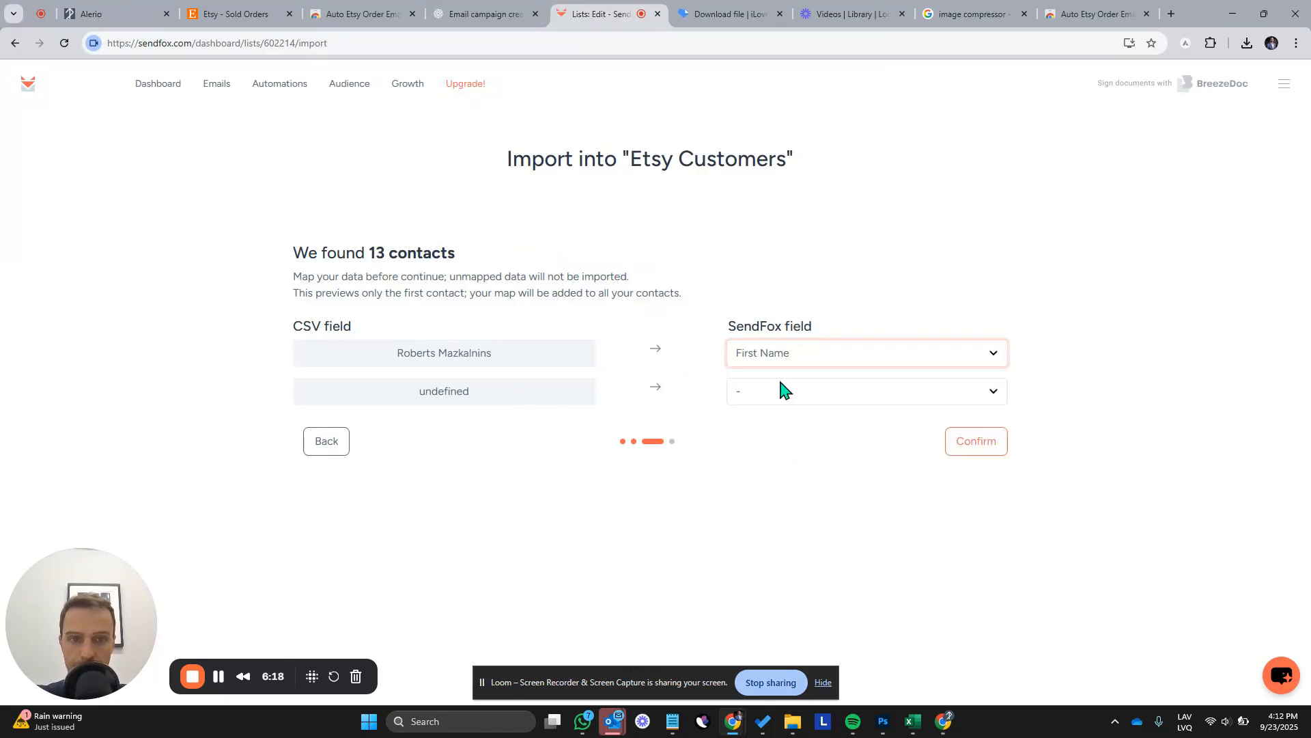
{"action": "left_click", "coordinate": [784, 391]}
{"action": "left_click", "coordinate": [782, 450]}
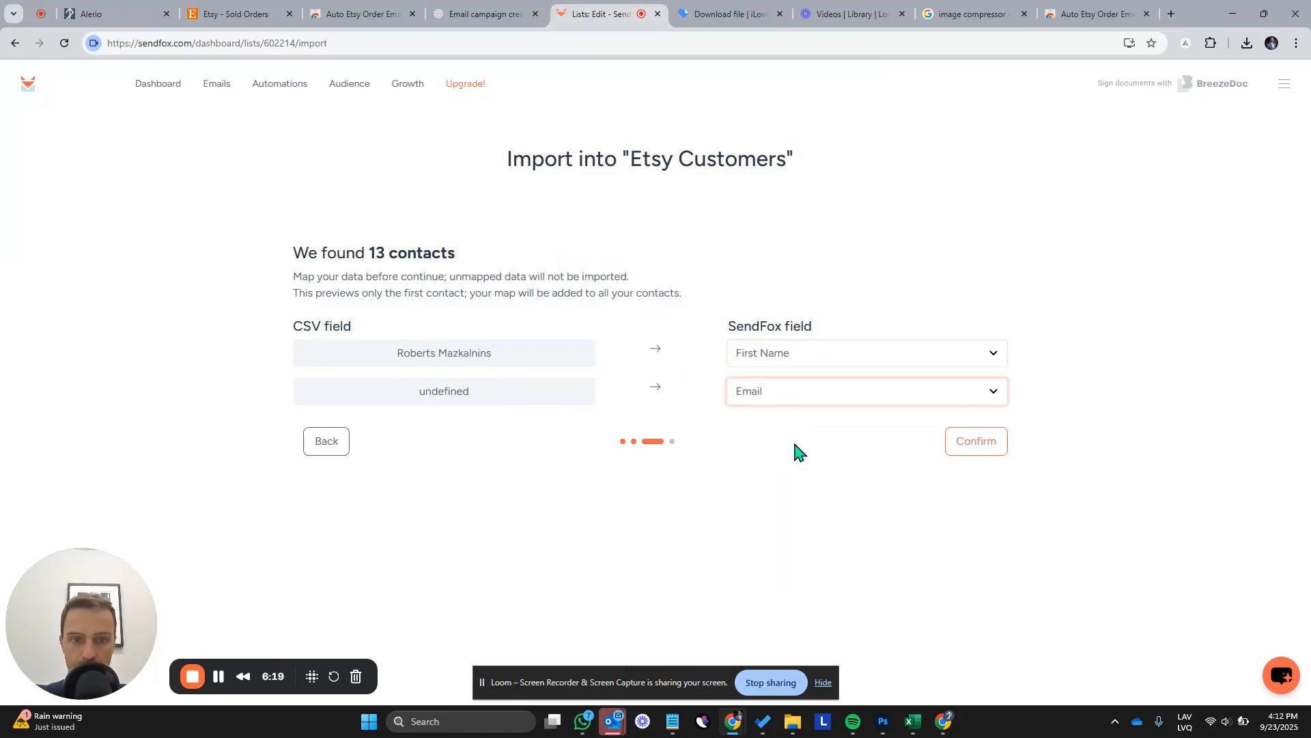
{"action": "left_click", "coordinate": [990, 435]}
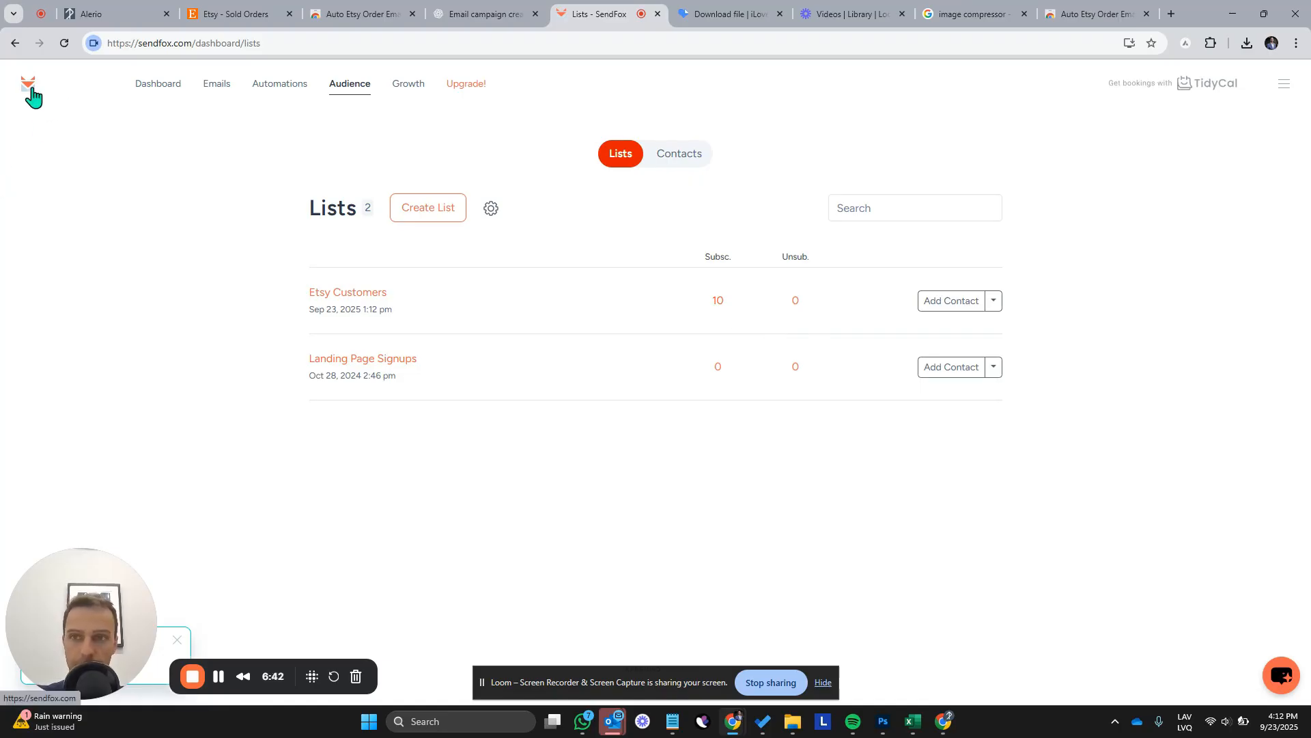
Open the draft email "New Fall Case Collection" in SendFox and review its subject and body content
{"action": "left_click", "coordinate": [225, 86]}
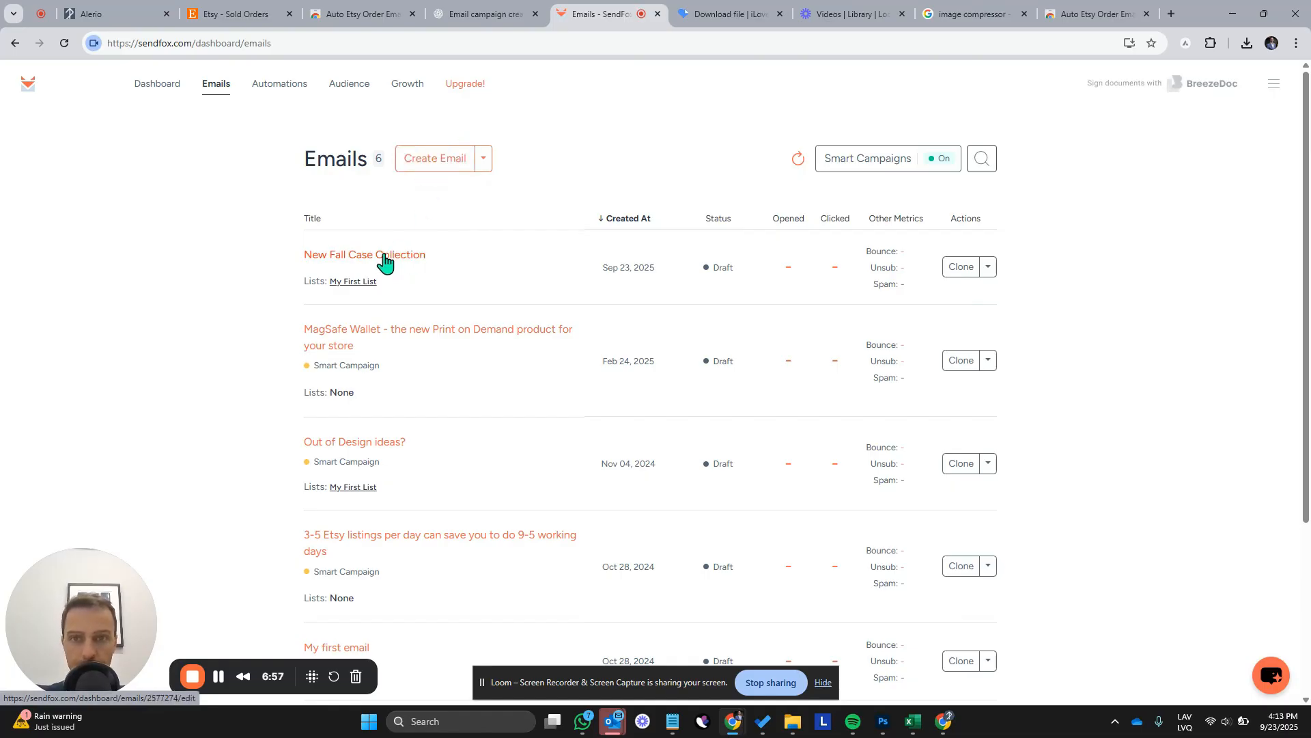
{"action": "left_click", "coordinate": [384, 256]}
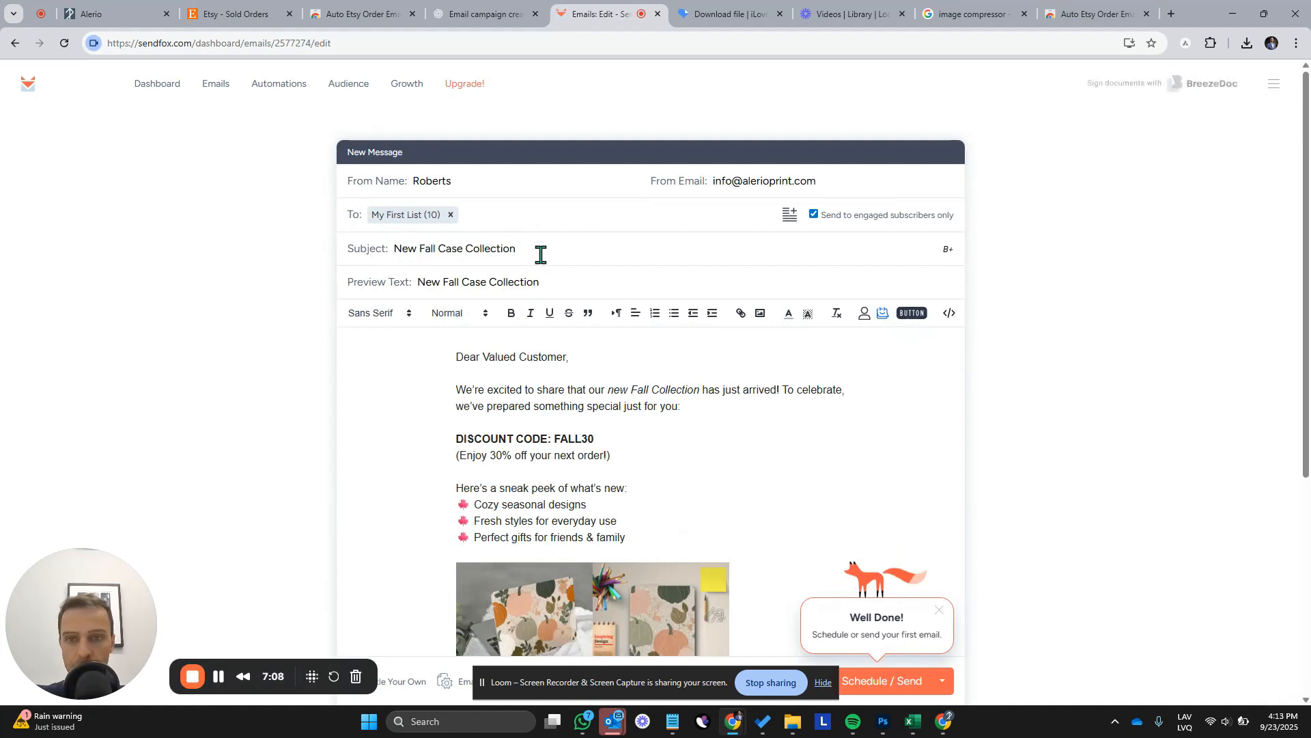
{"action": "left_click_drag", "start_coordinate": [540, 254], "coordinate": [402, 277]}
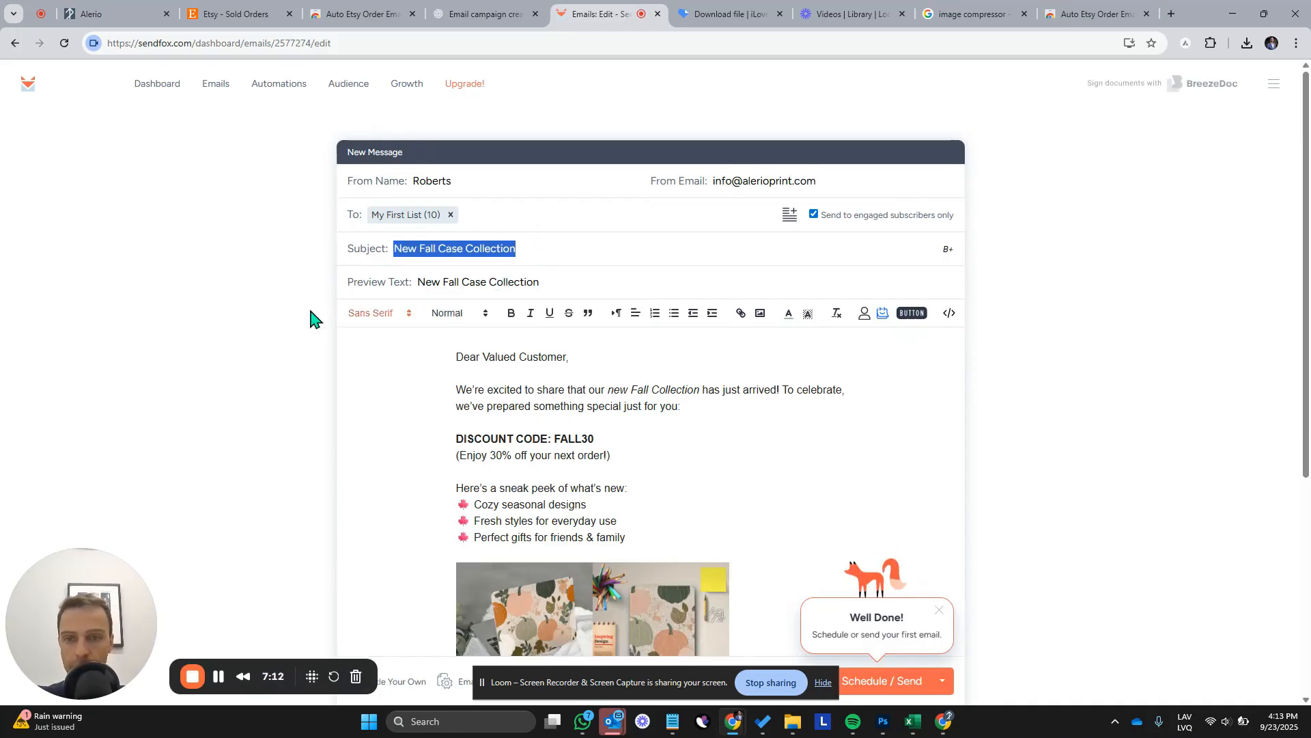
{"action": "scroll", "coordinate": [566, 247], "scroll_direction": "down", "scroll_amount": 2}
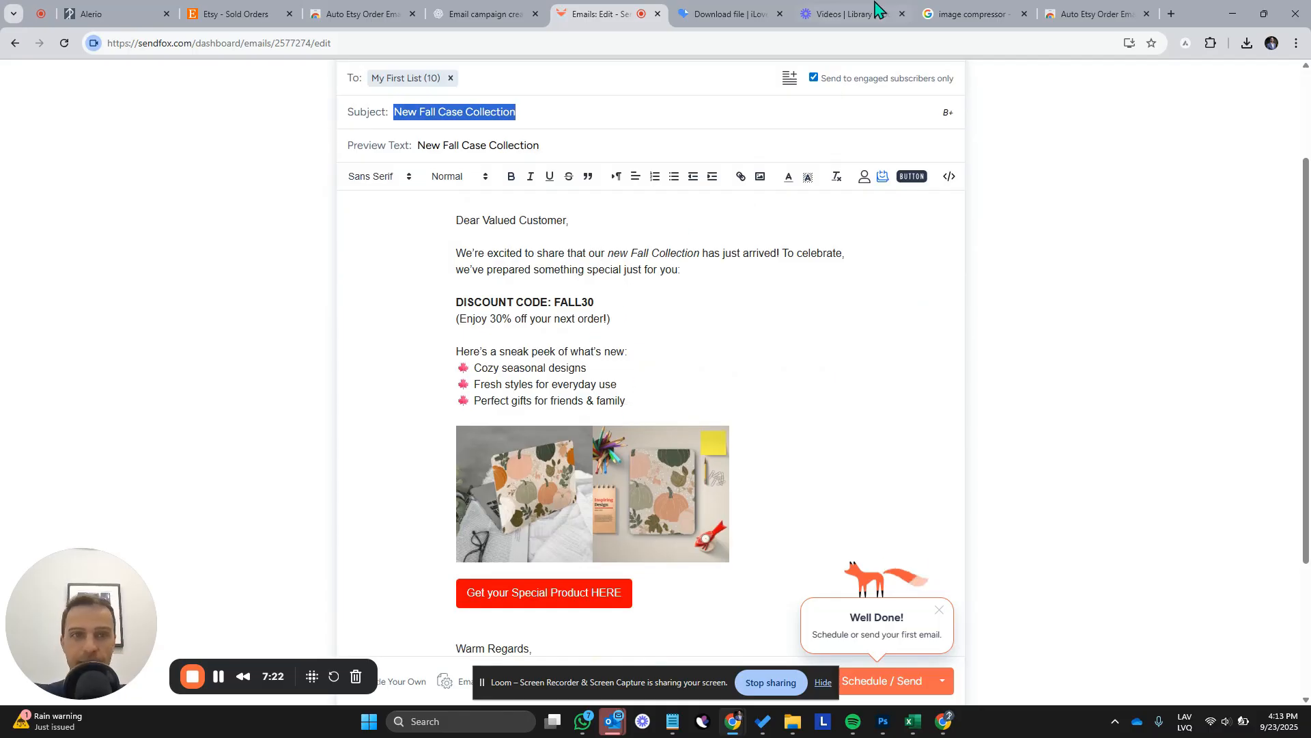
Switch to the ChatGPT email campaign chat and copy the suggested subject line "Your Fall Favorites Are Here!" with its emoji
{"action": "left_click", "coordinate": [481, 15]}
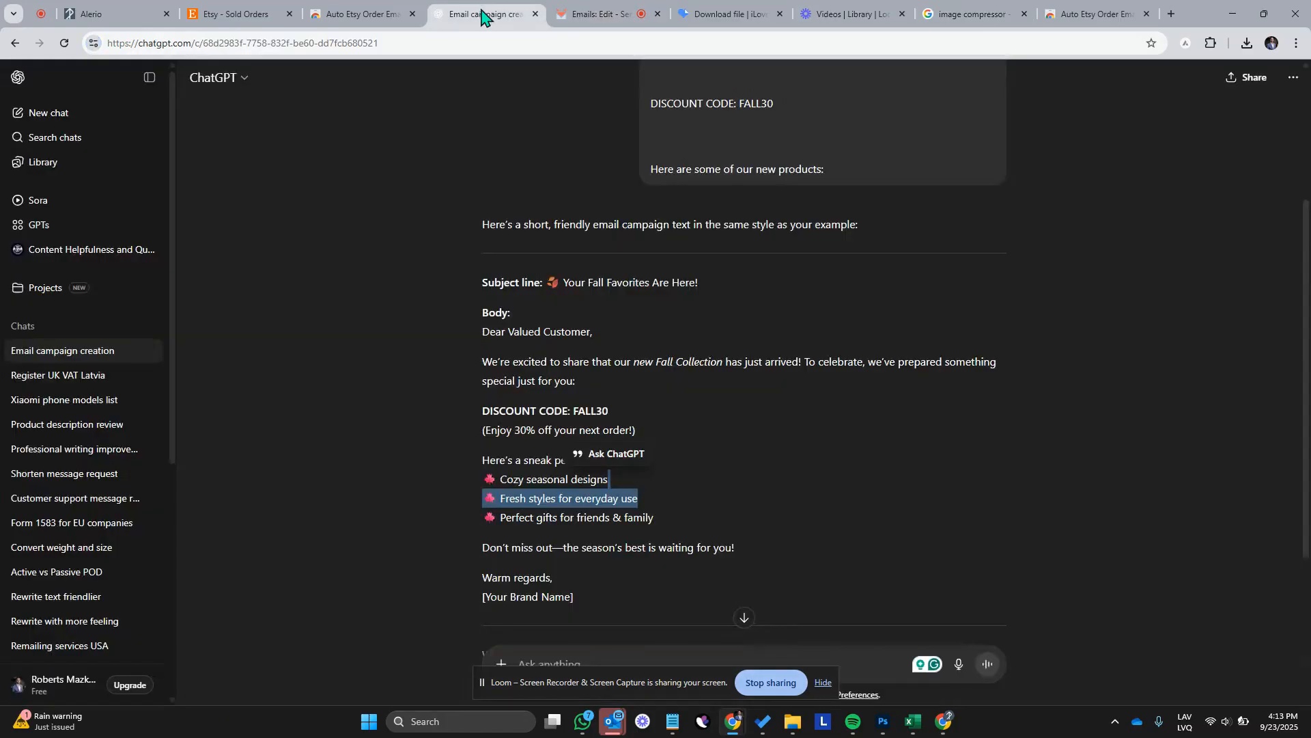
{"action": "scroll", "coordinate": [649, 286], "scroll_direction": "up", "scroll_amount": 3}
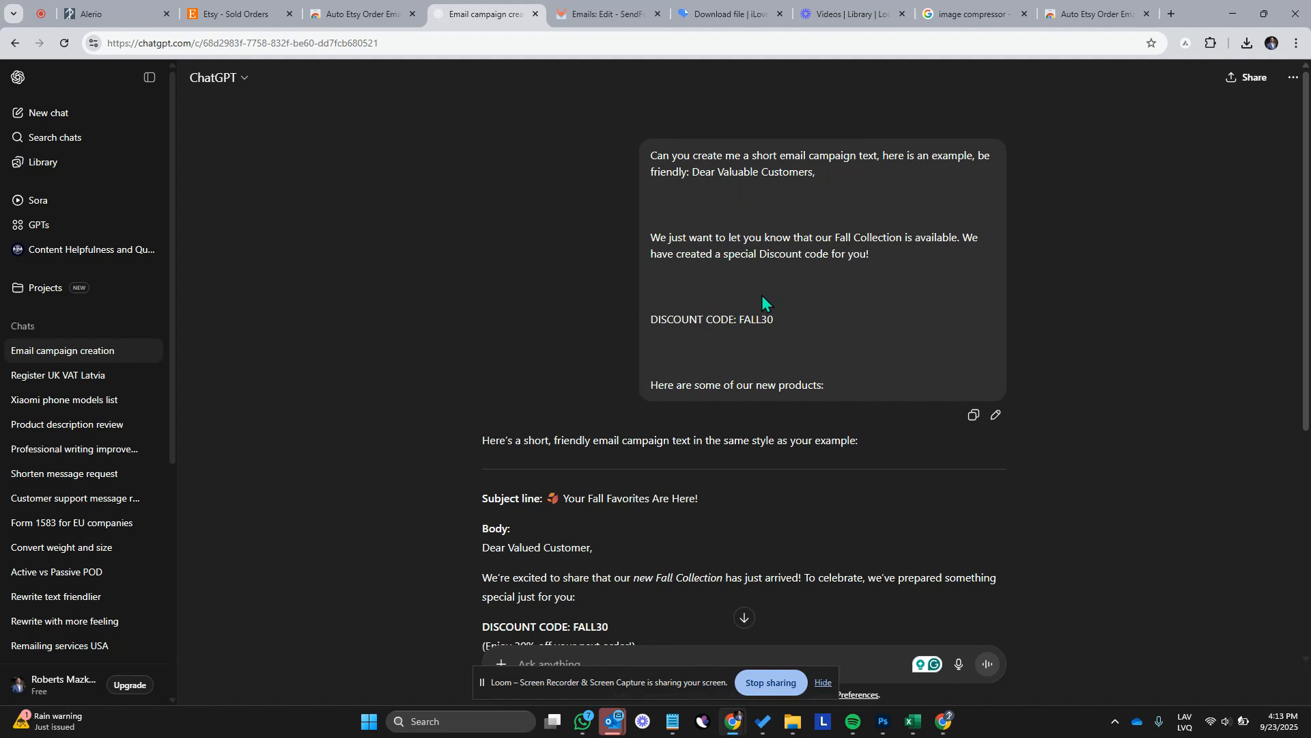
{"action": "scroll", "coordinate": [744, 314], "scroll_direction": "down", "scroll_amount": 2}
{"action": "scroll", "coordinate": [569, 512], "scroll_direction": "down", "scroll_amount": 1}
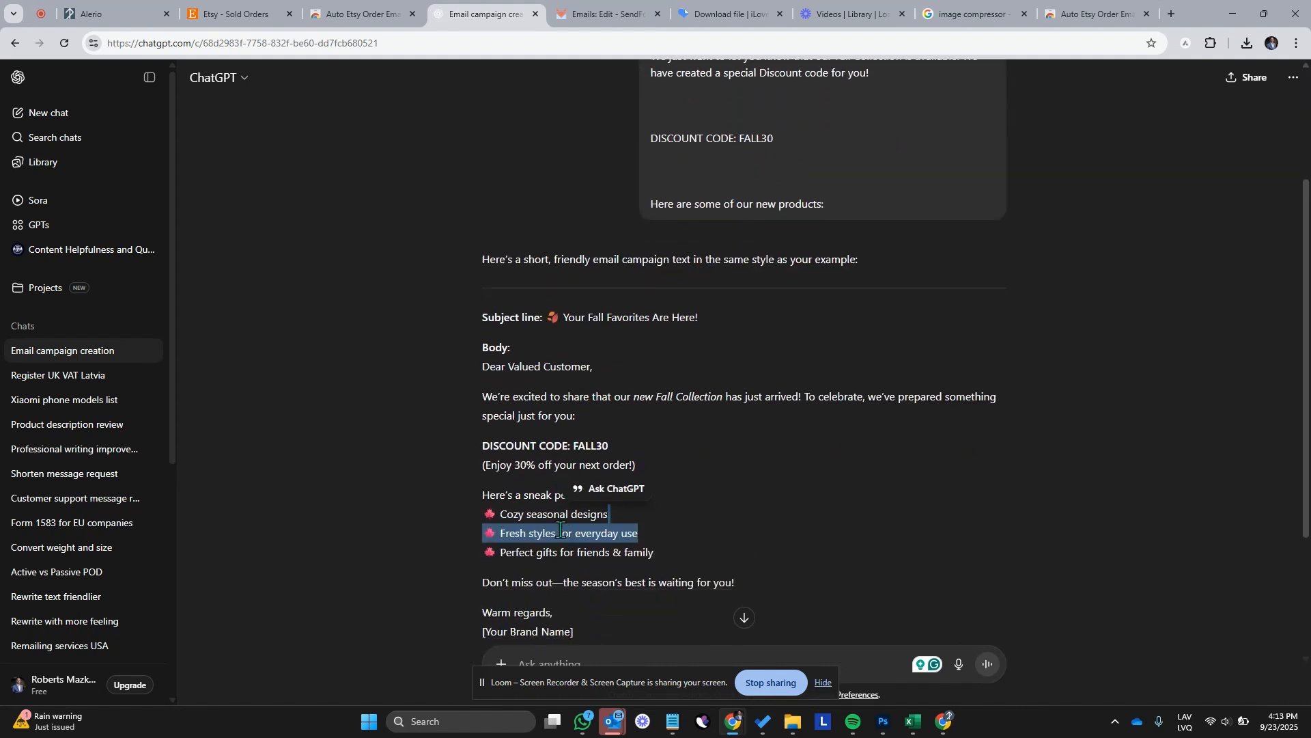
{"action": "left_click", "coordinate": [748, 497]}
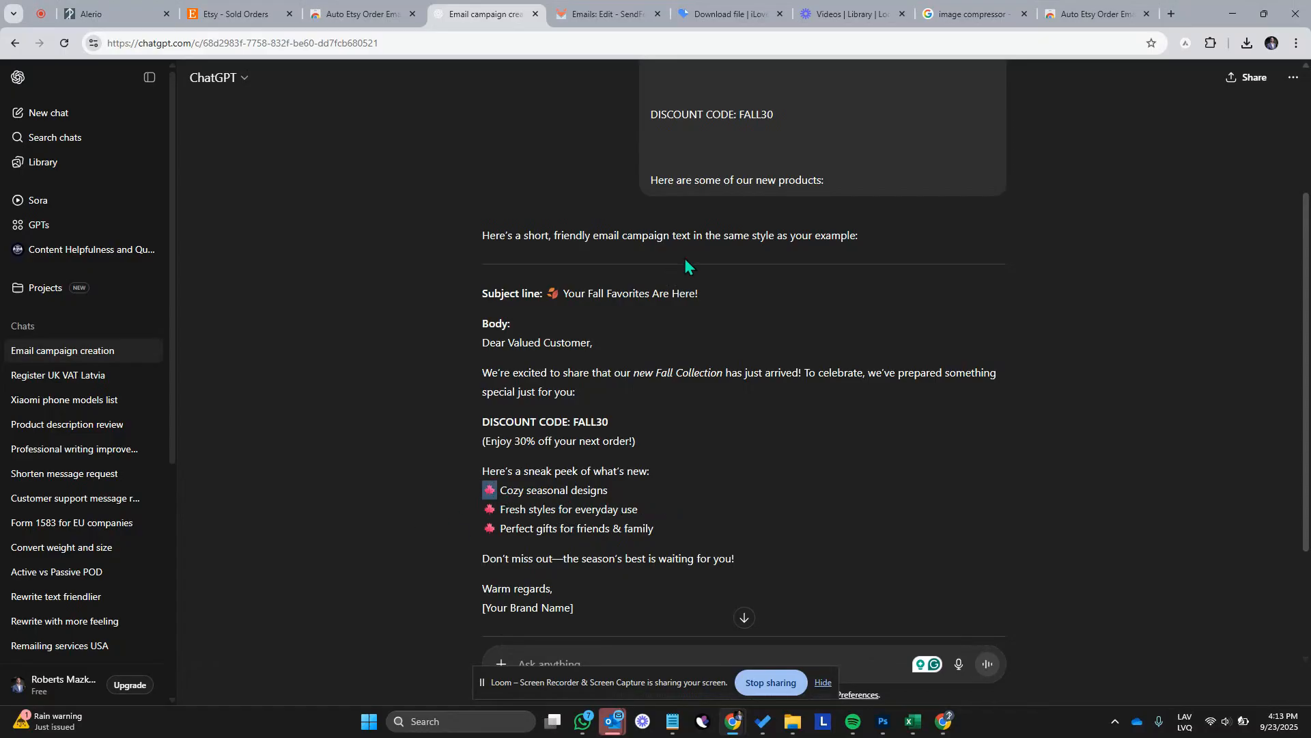
{"action": "left_click_drag", "start_coordinate": [710, 295], "coordinate": [546, 294]}
{"action": "key", "text": "ctrl+c"}
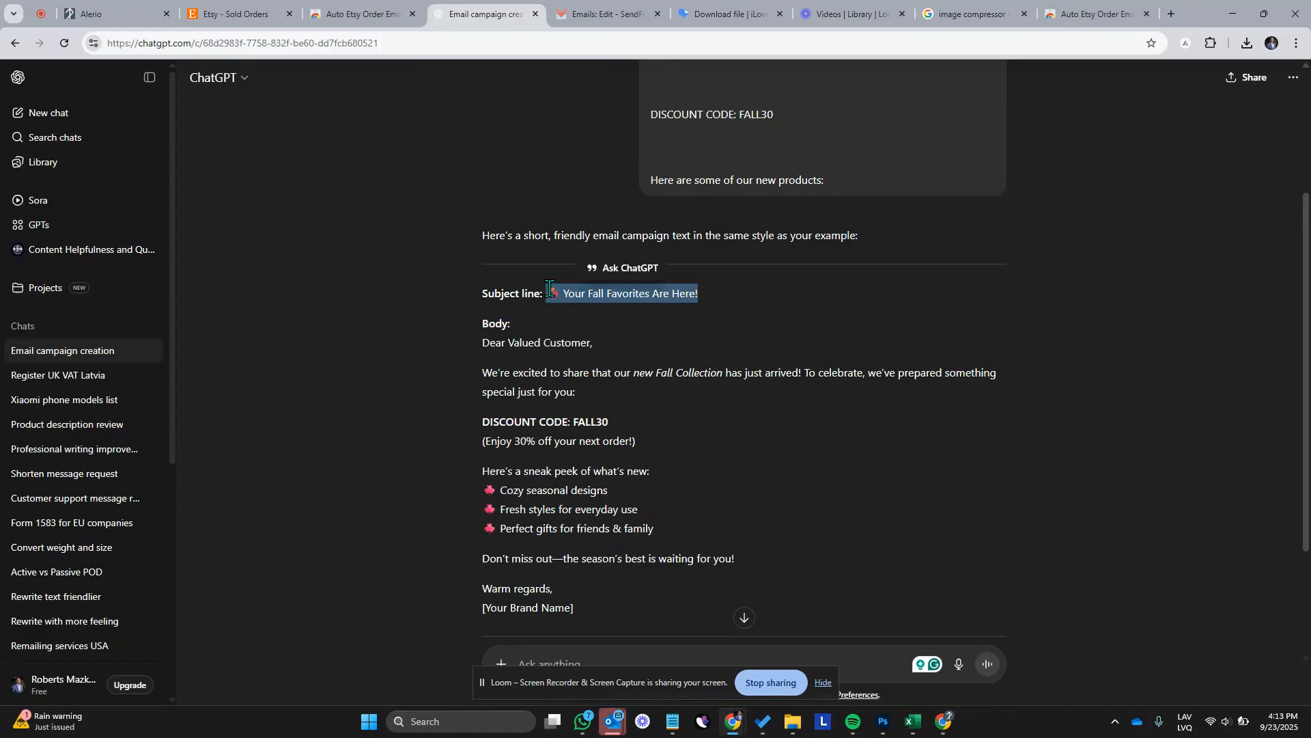
Back in the SendFox draft, replace both the preview text and the subject with "Your Fall Favorites Are Here!" and its emoji
{"action": "left_click", "coordinate": [636, 13]}
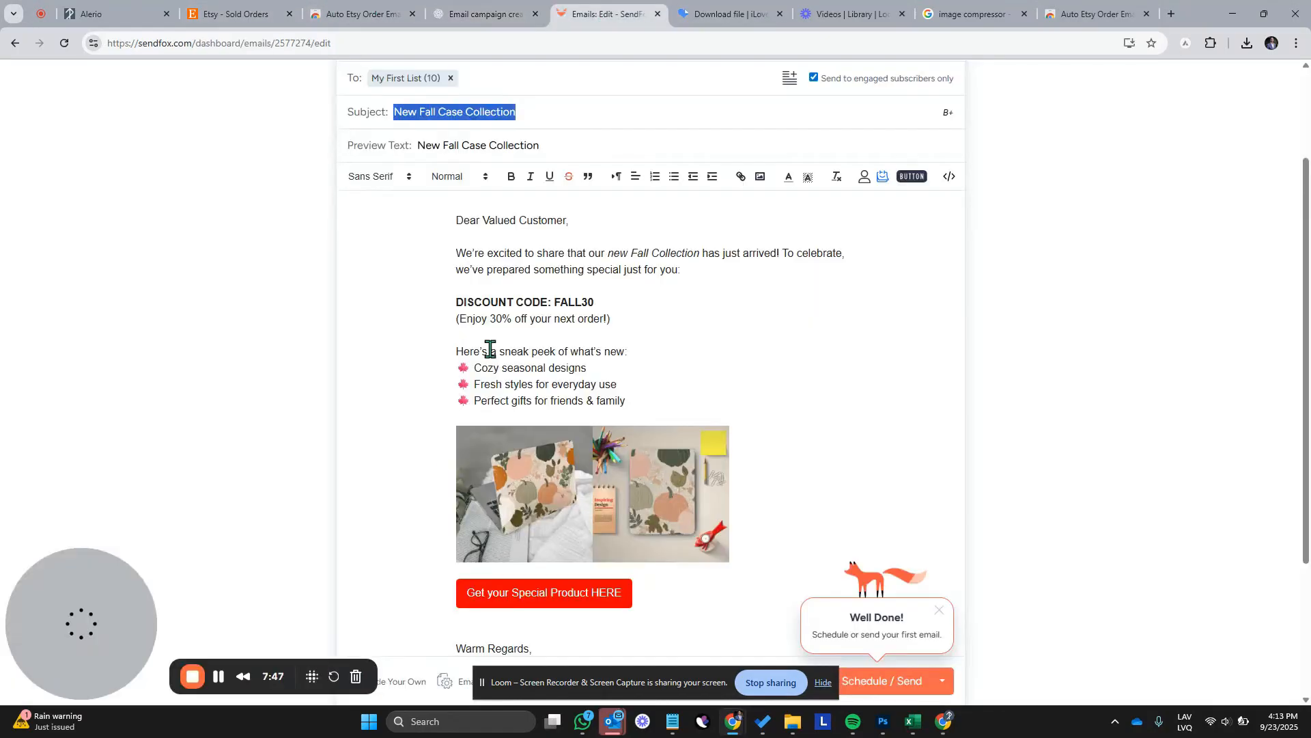
{"action": "left_click_drag", "start_coordinate": [541, 145], "coordinate": [402, 173]}
{"action": "key", "text": "ctrl+v"}
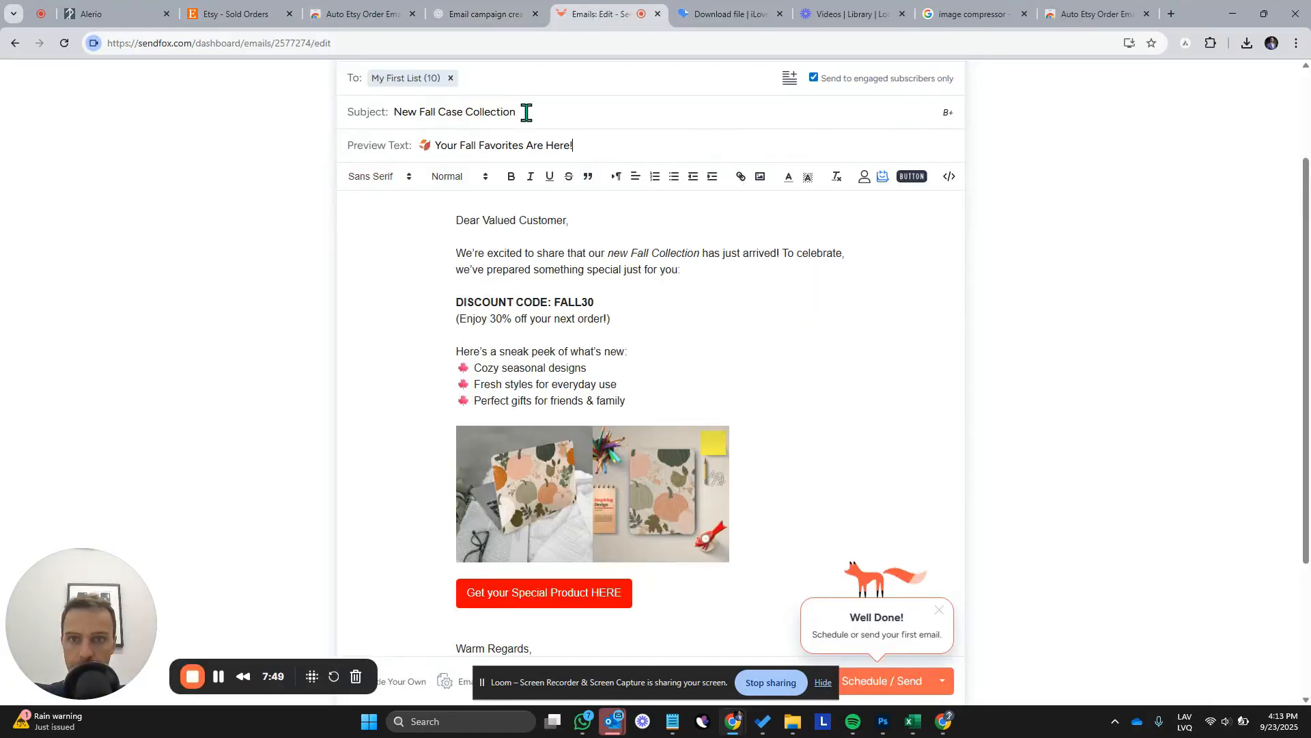
{"action": "left_click_drag", "start_coordinate": [517, 112], "coordinate": [400, 140]}
{"action": "key", "text": "ctrl+v"}
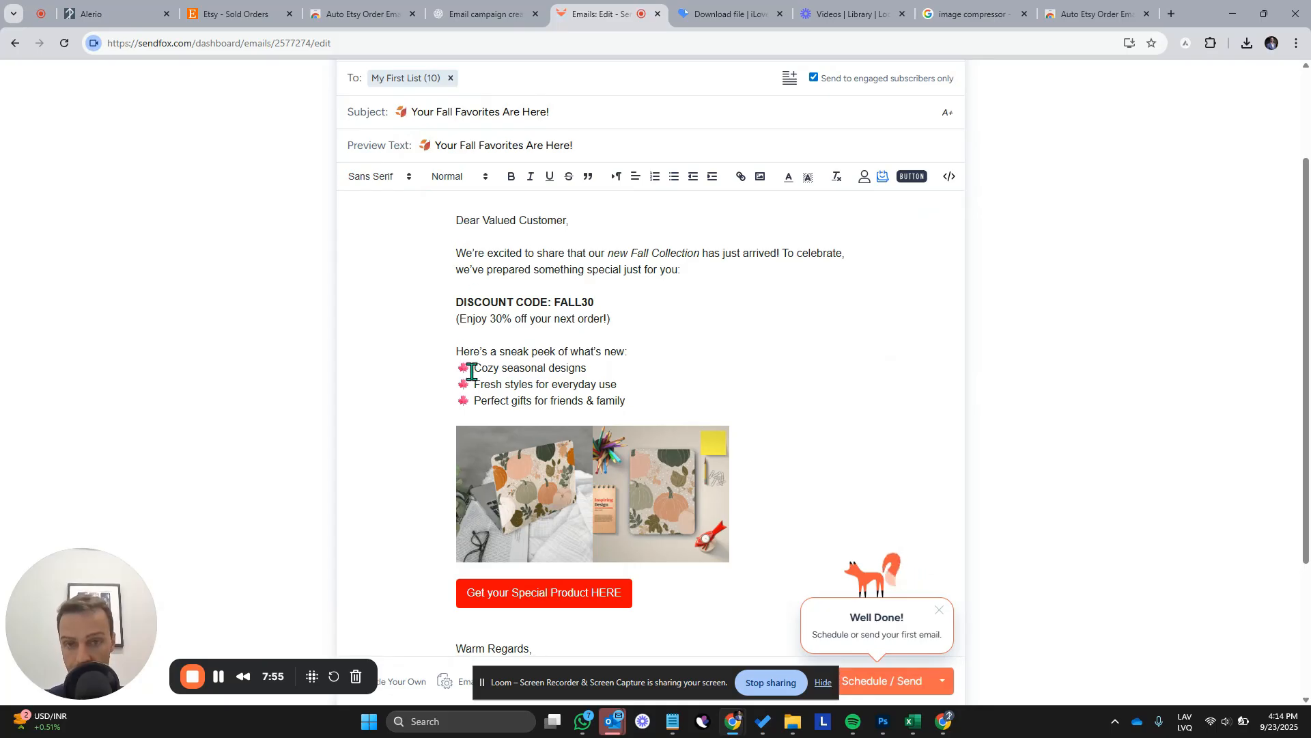
Examine the links on the two product images in the email body and the image library for inserting pictures
{"action": "left_click", "coordinate": [511, 512]}
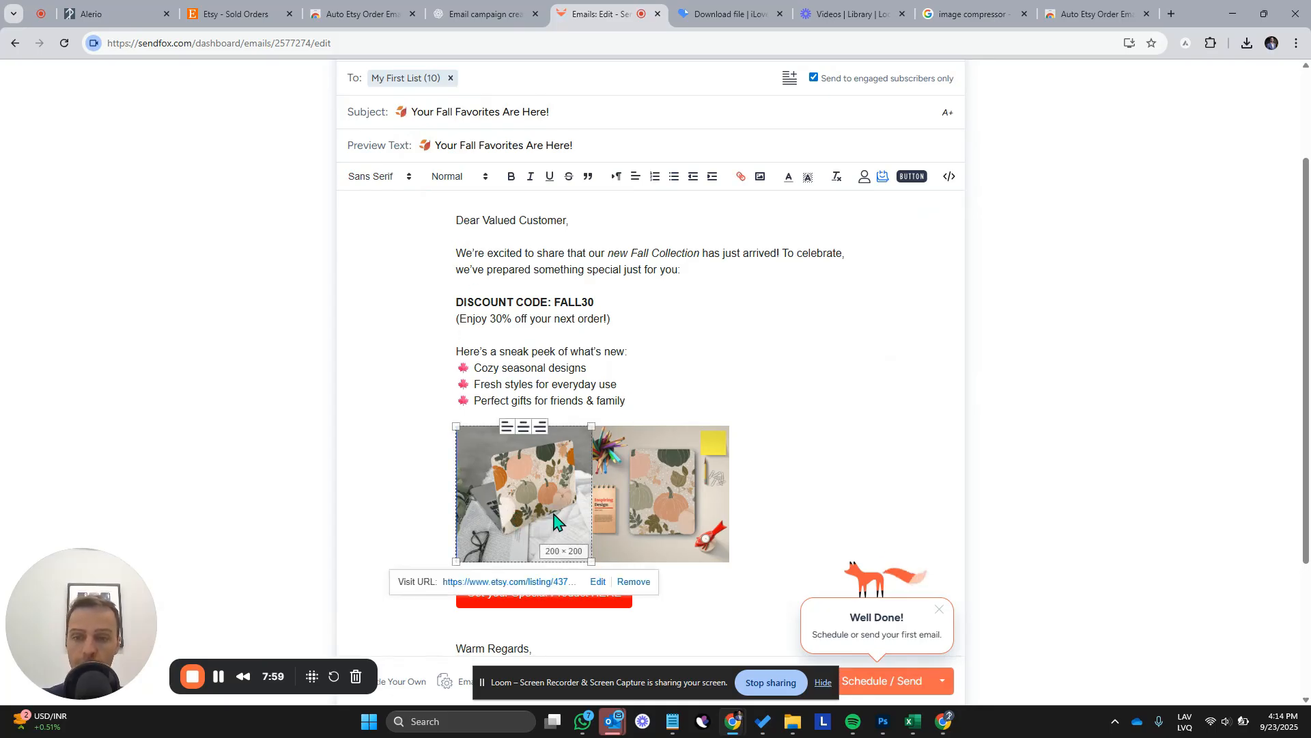
{"action": "left_click", "coordinate": [760, 179]}
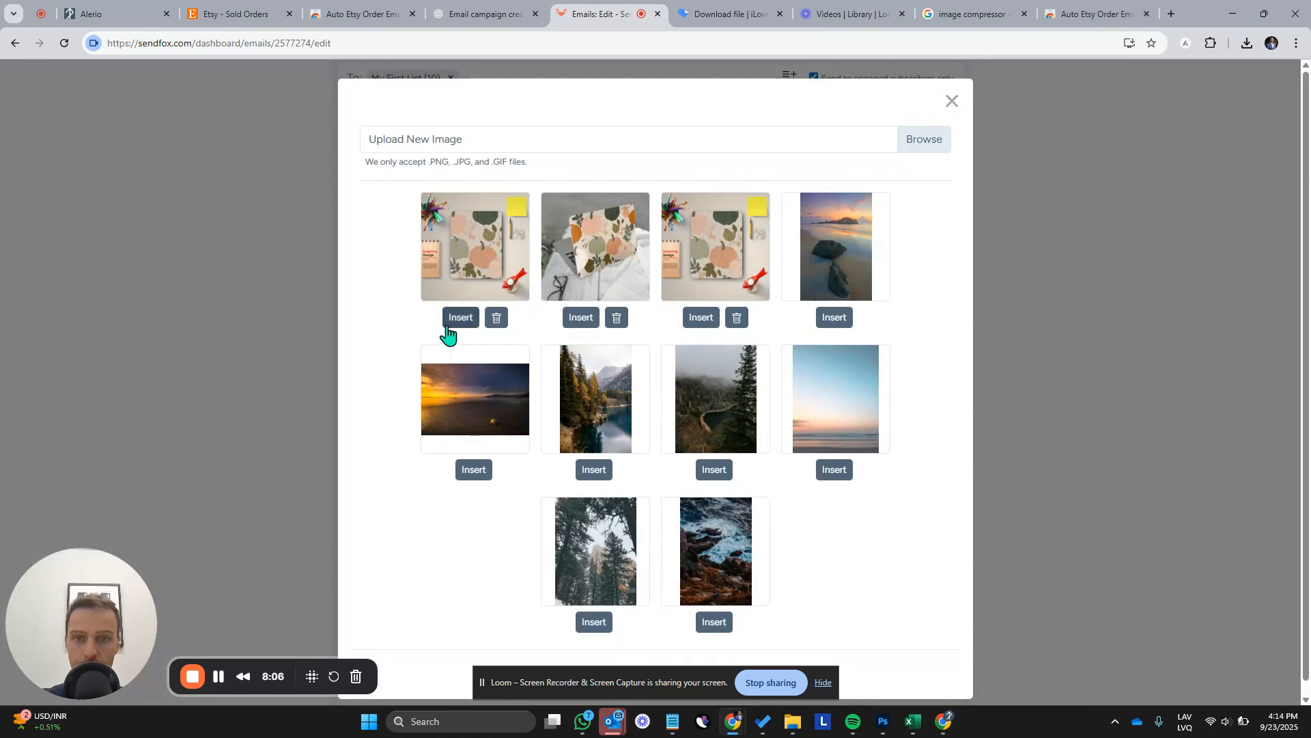
{"action": "left_click", "coordinate": [953, 101]}
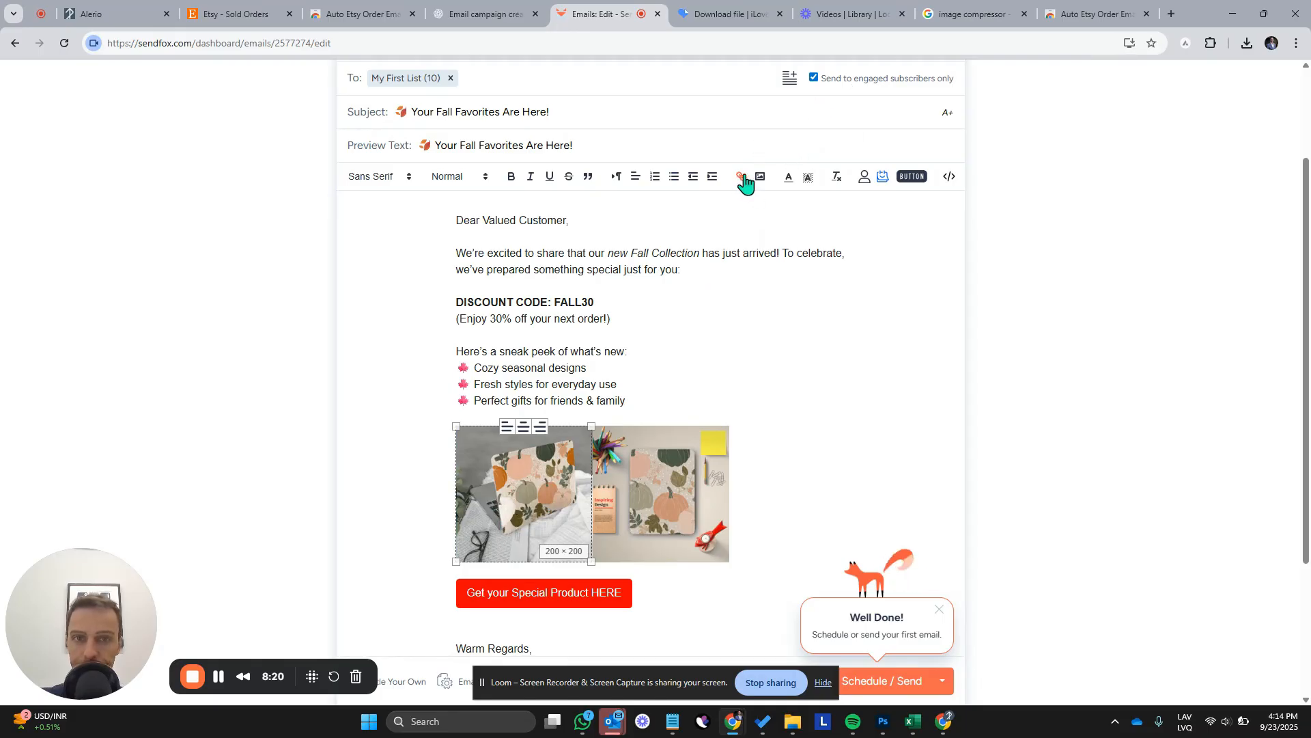
{"action": "left_click", "coordinate": [617, 497]}
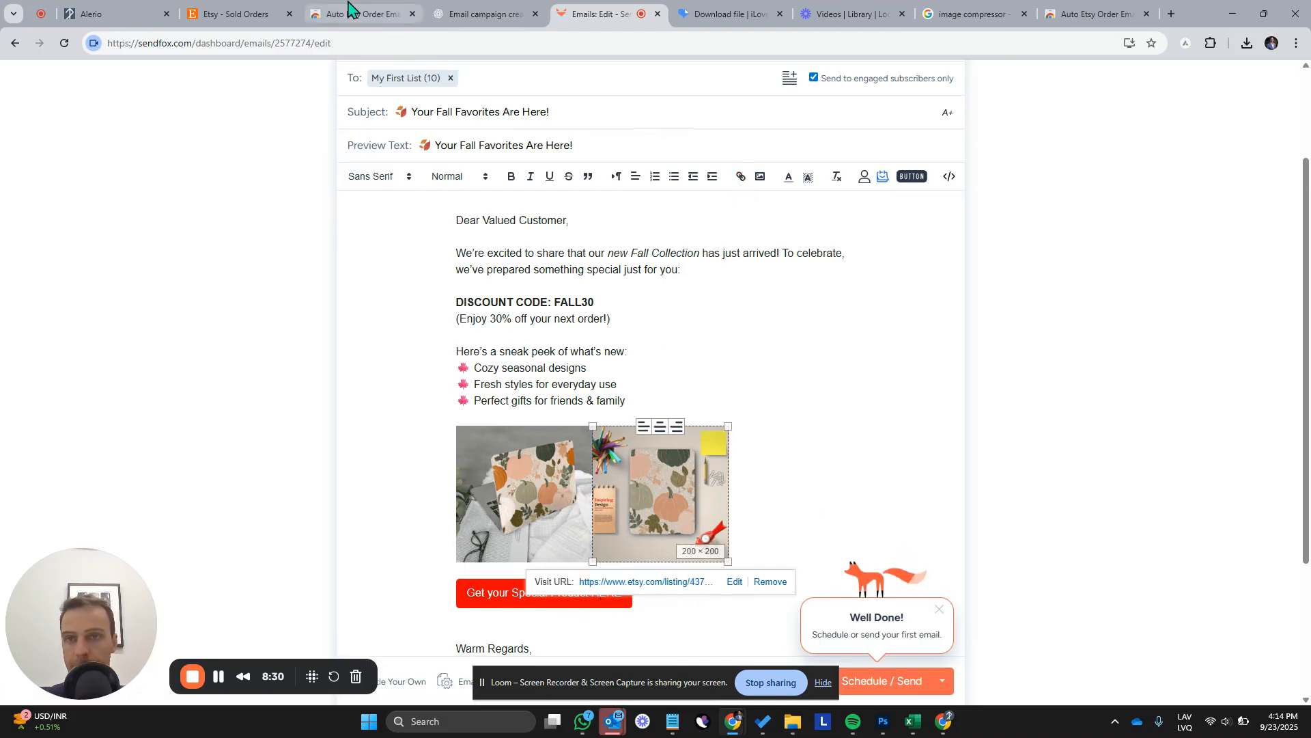
Look up the web address of the Fall Pumpkin MacBook Case listing in the creativeartcase Etsy shop and return to the SendFox draft
{"action": "left_click", "coordinate": [217, 21]}
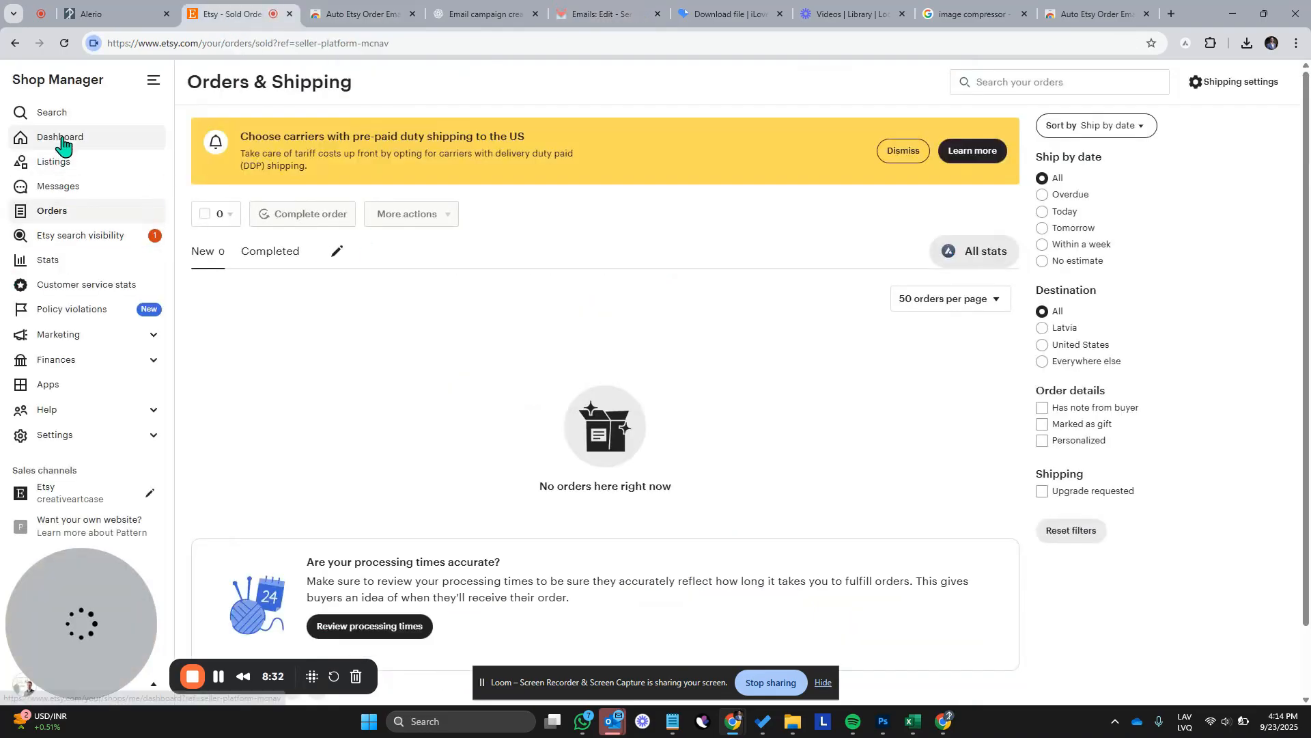
{"action": "left_click", "coordinate": [34, 495]}
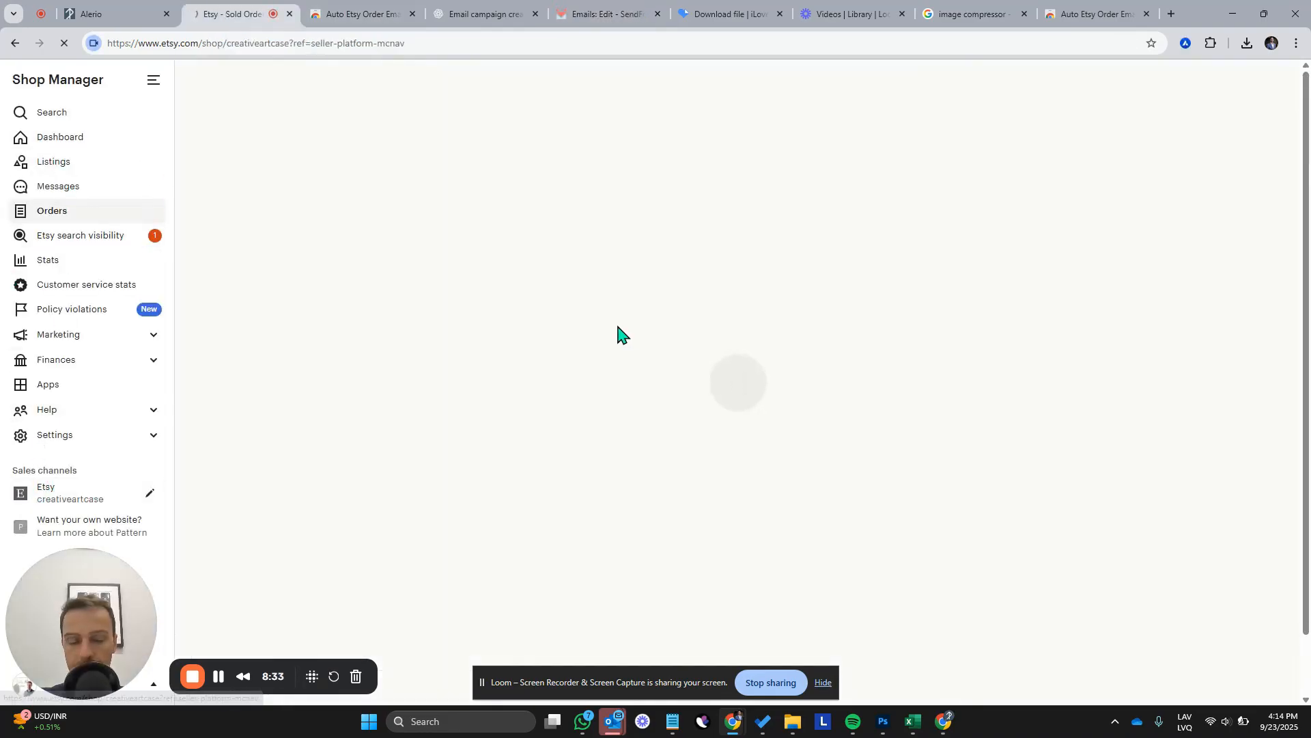
{"action": "scroll", "coordinate": [642, 333], "scroll_direction": "down", "scroll_amount": 3}
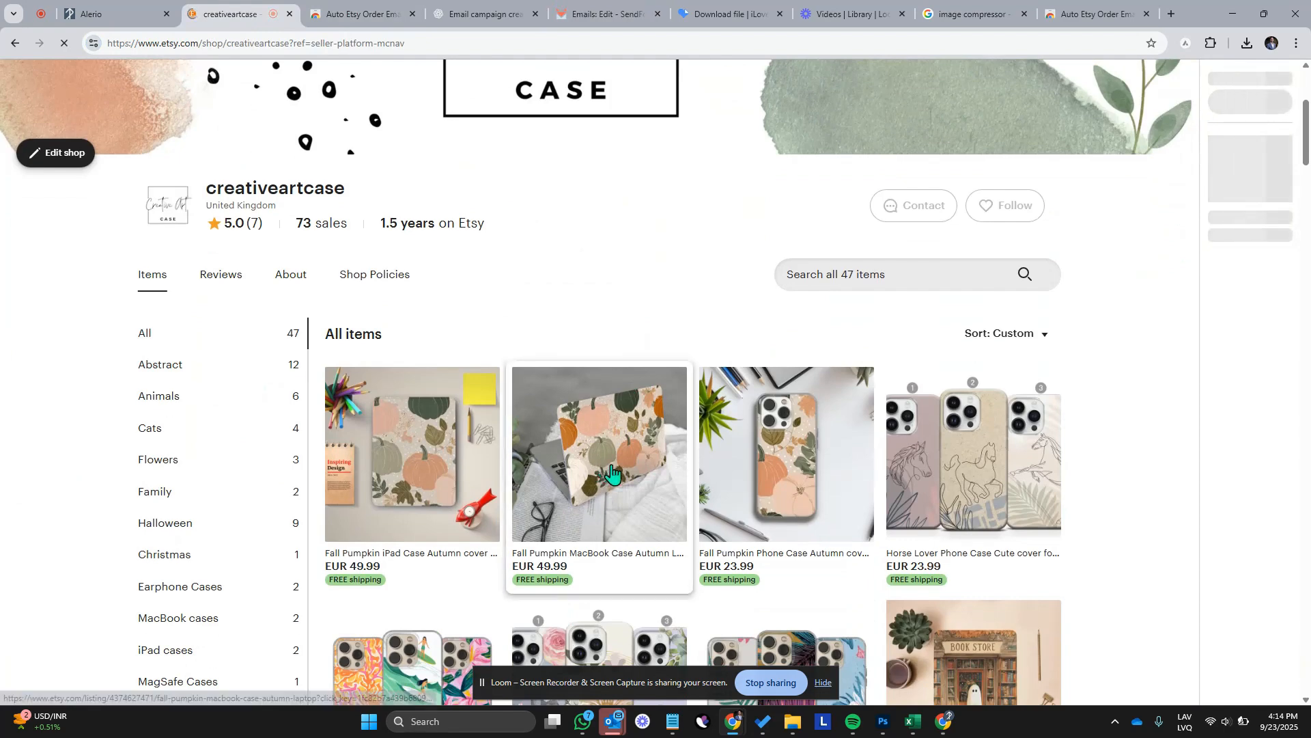
{"action": "left_click", "coordinate": [611, 471]}
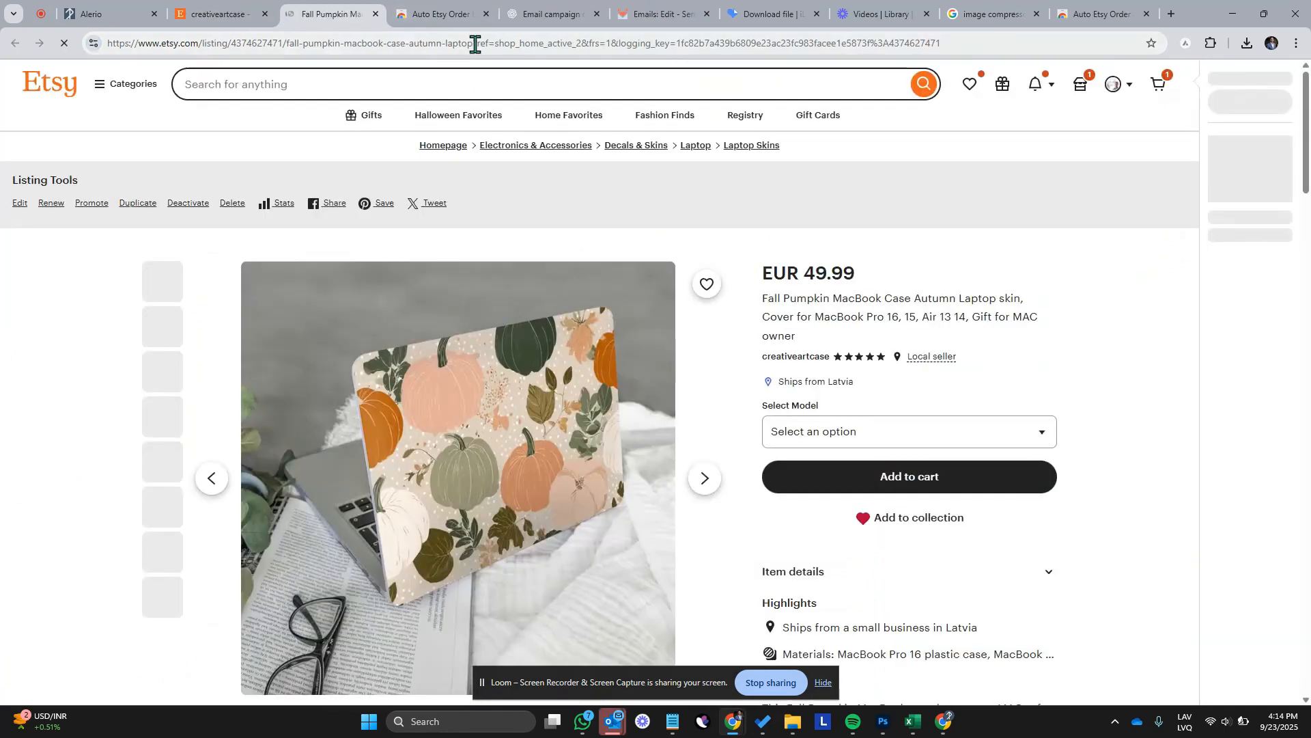
{"action": "left_click", "coordinate": [474, 43]}
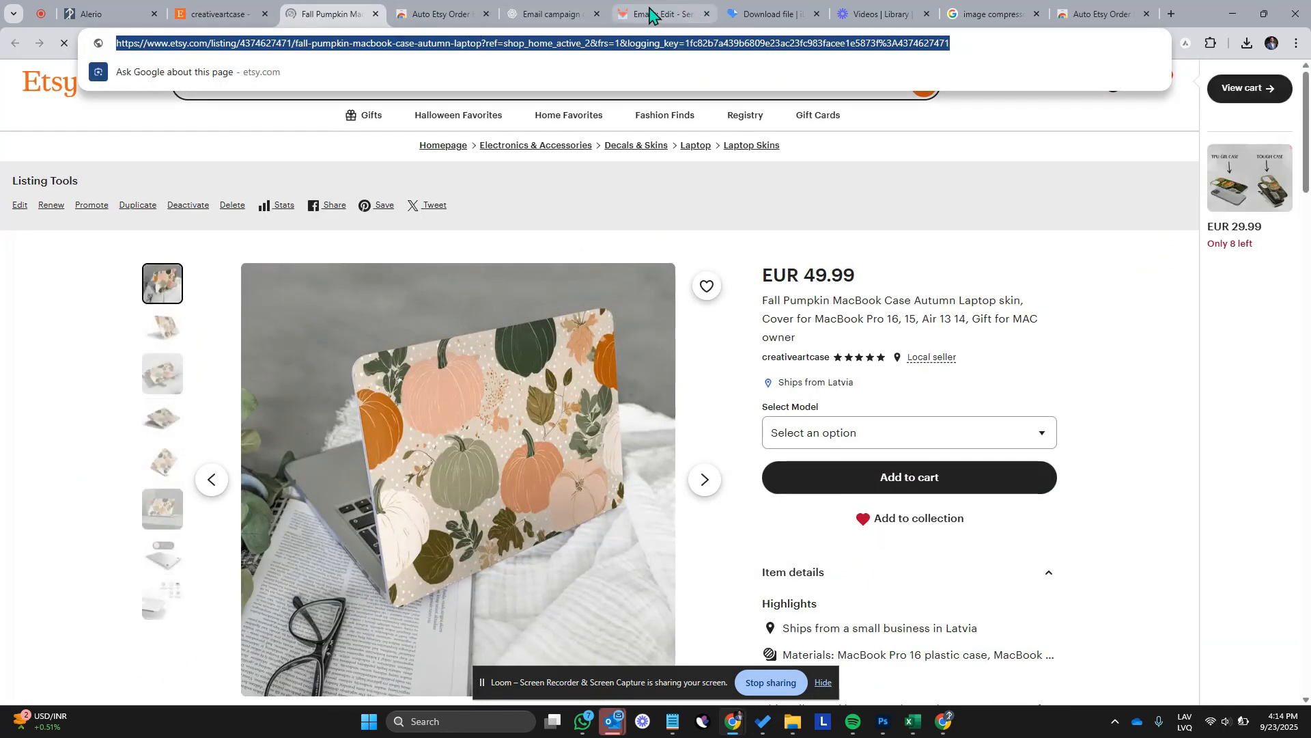
{"action": "left_click", "coordinate": [693, 16]}
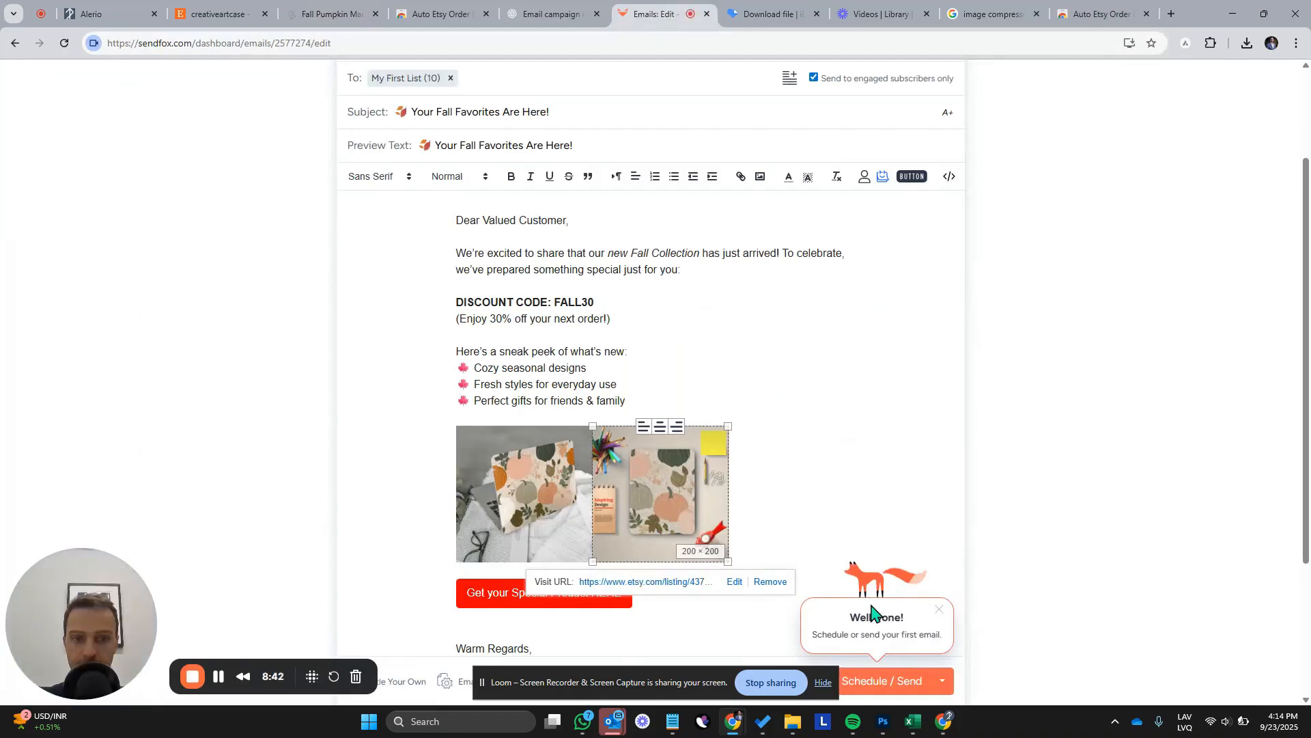
{"action": "left_click", "coordinate": [865, 477]}
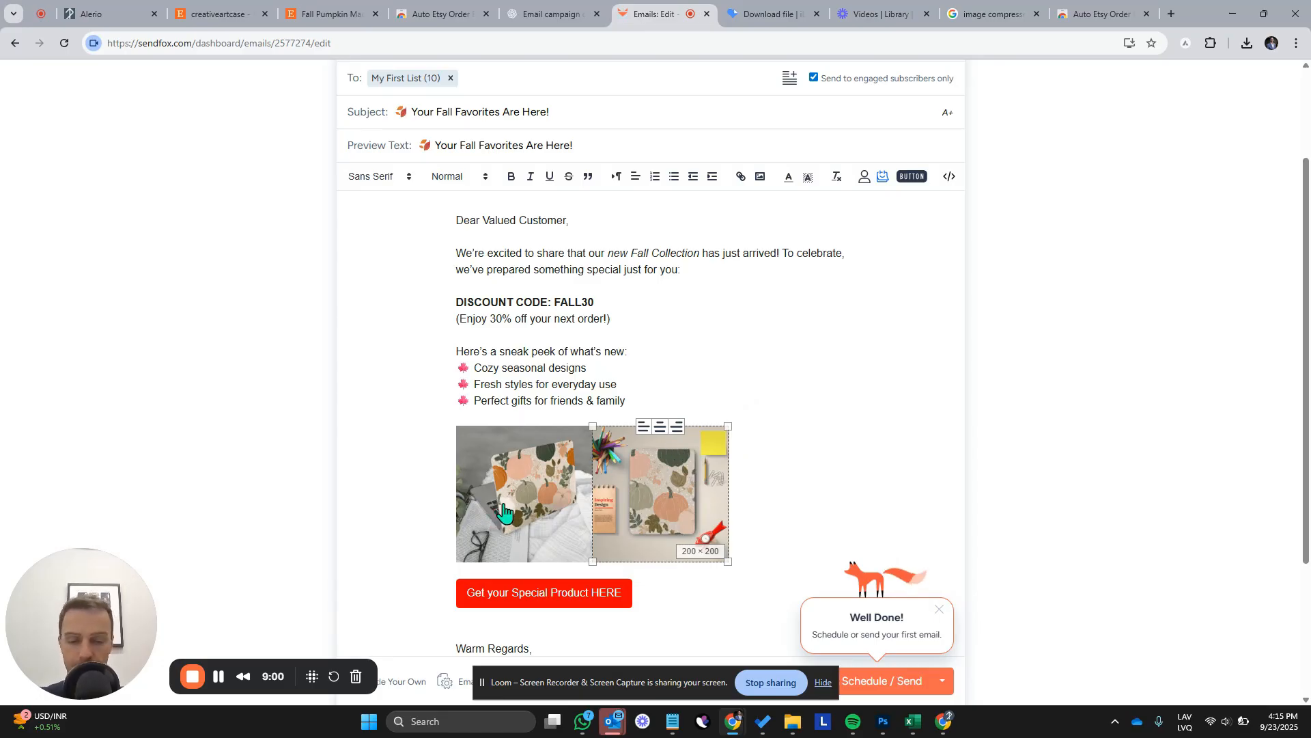
Inspect the text and URL settings of the "Get your Special Product HERE" button and close them without changes
{"action": "scroll", "coordinate": [503, 511], "scroll_direction": "down", "scroll_amount": 1}
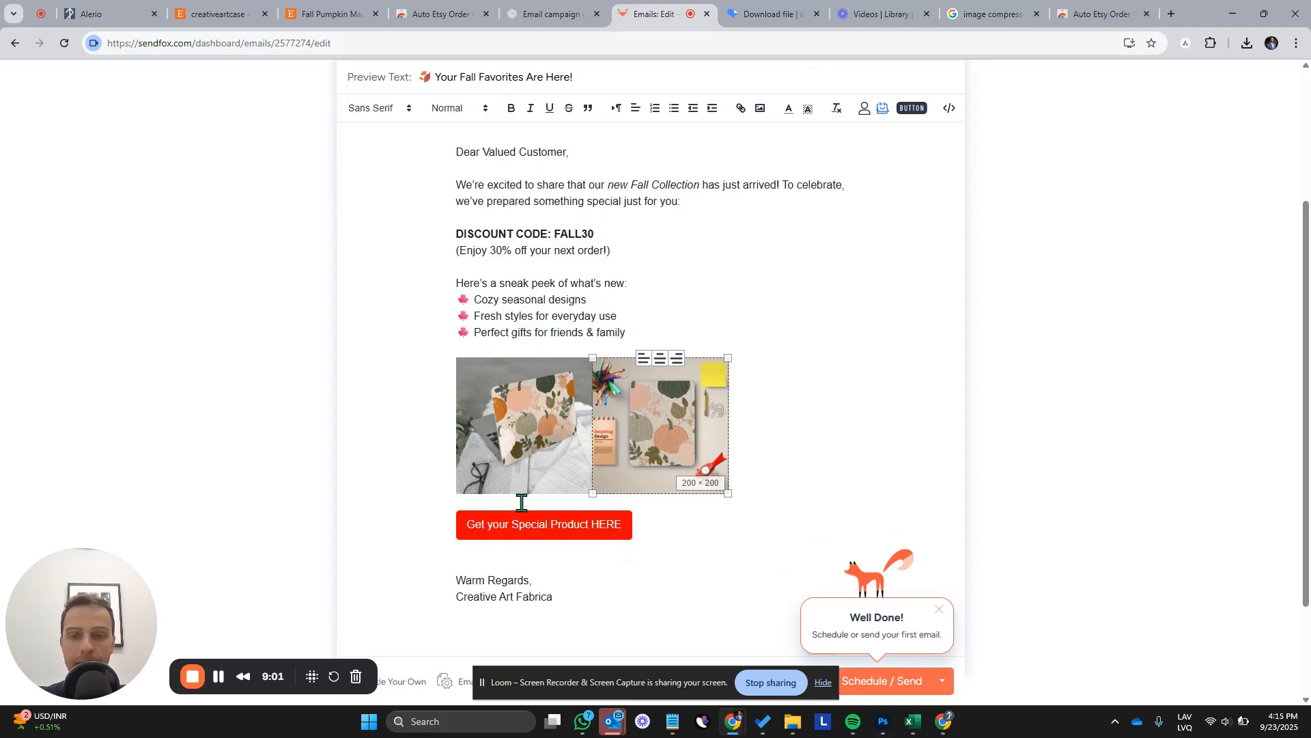
{"action": "left_click", "coordinate": [540, 533]}
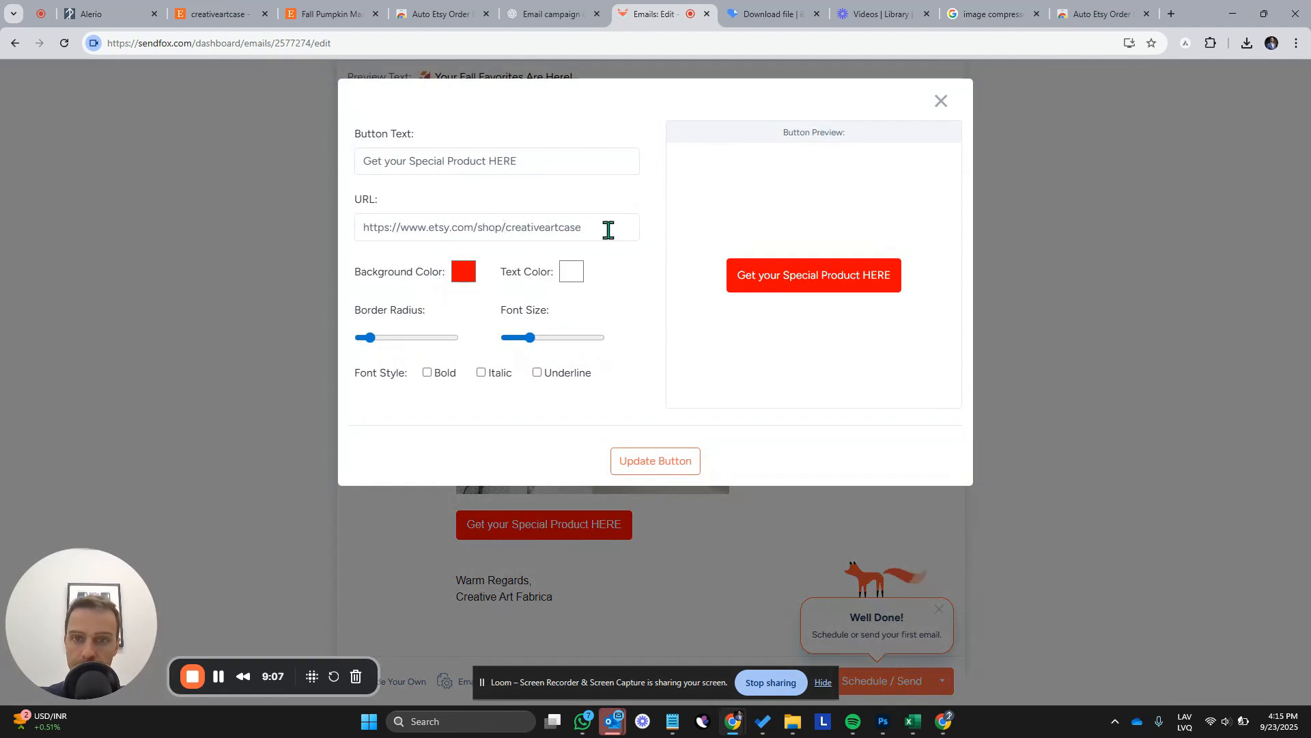
{"action": "left_click_drag", "start_coordinate": [606, 225], "coordinate": [257, 268]}
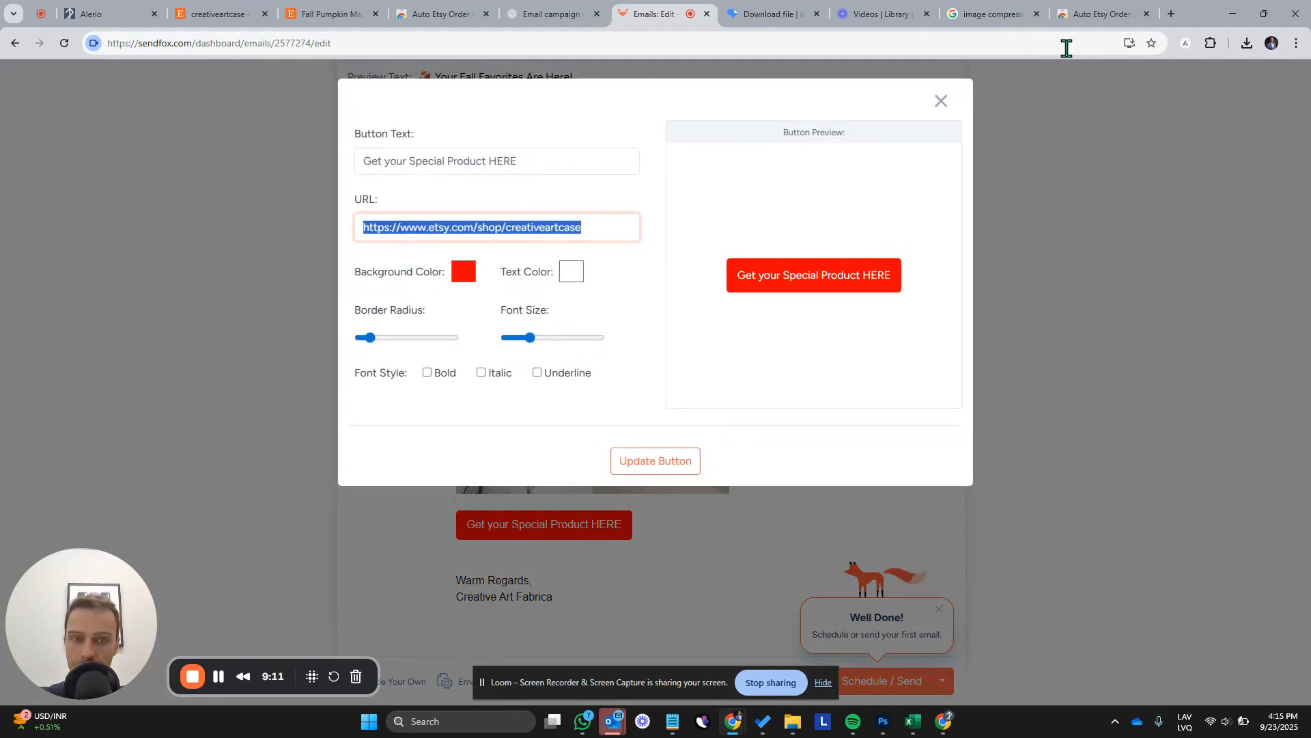
{"action": "left_click", "coordinate": [941, 101]}
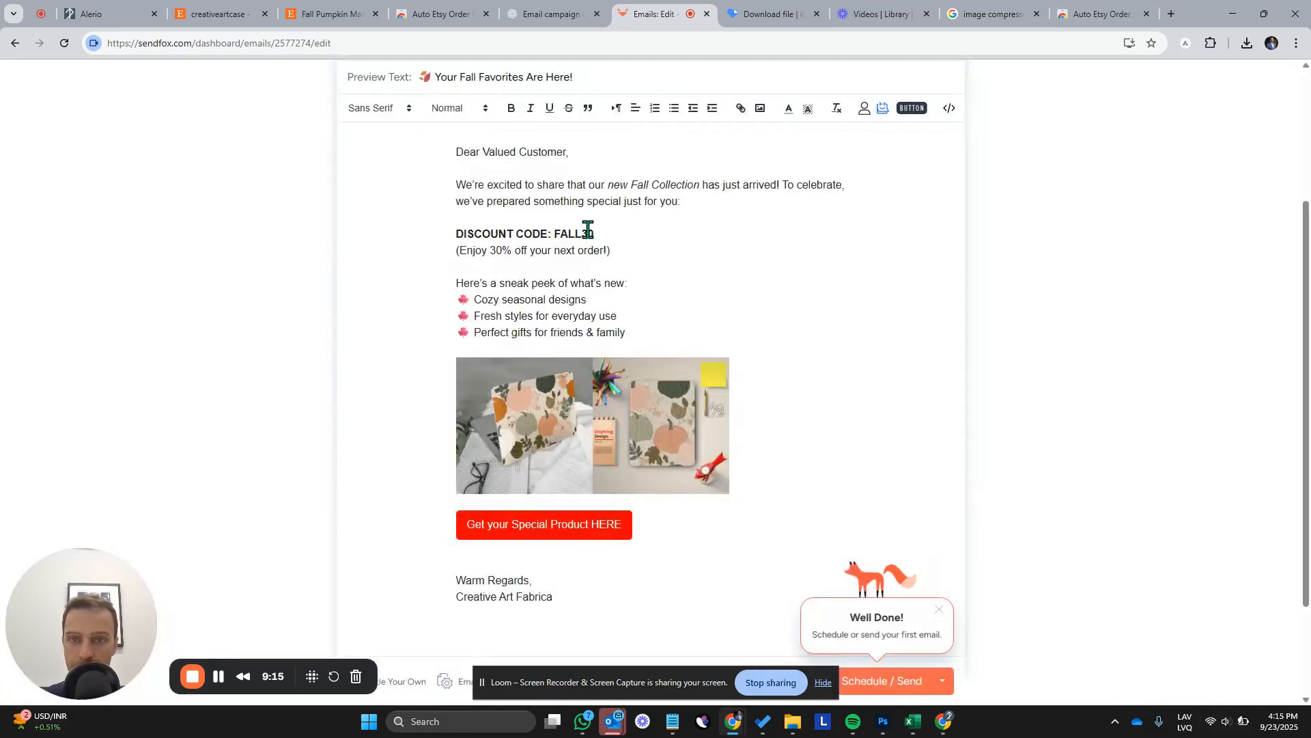
Select the discount code FALL30 in the email draft, and open the new promo code form in the Etsy shop's sales and discounts
{"action": "left_click_drag", "start_coordinate": [593, 231], "coordinate": [553, 238]}
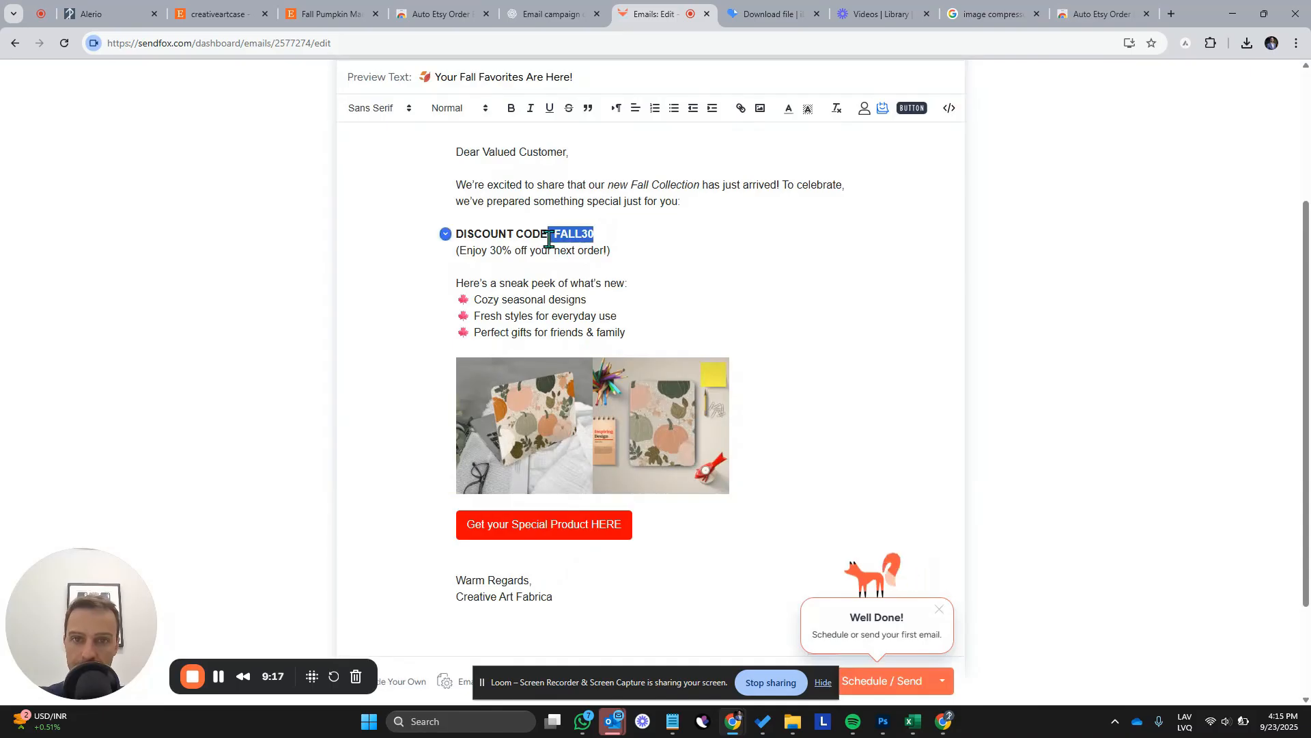
{"action": "left_click", "coordinate": [214, 15]}
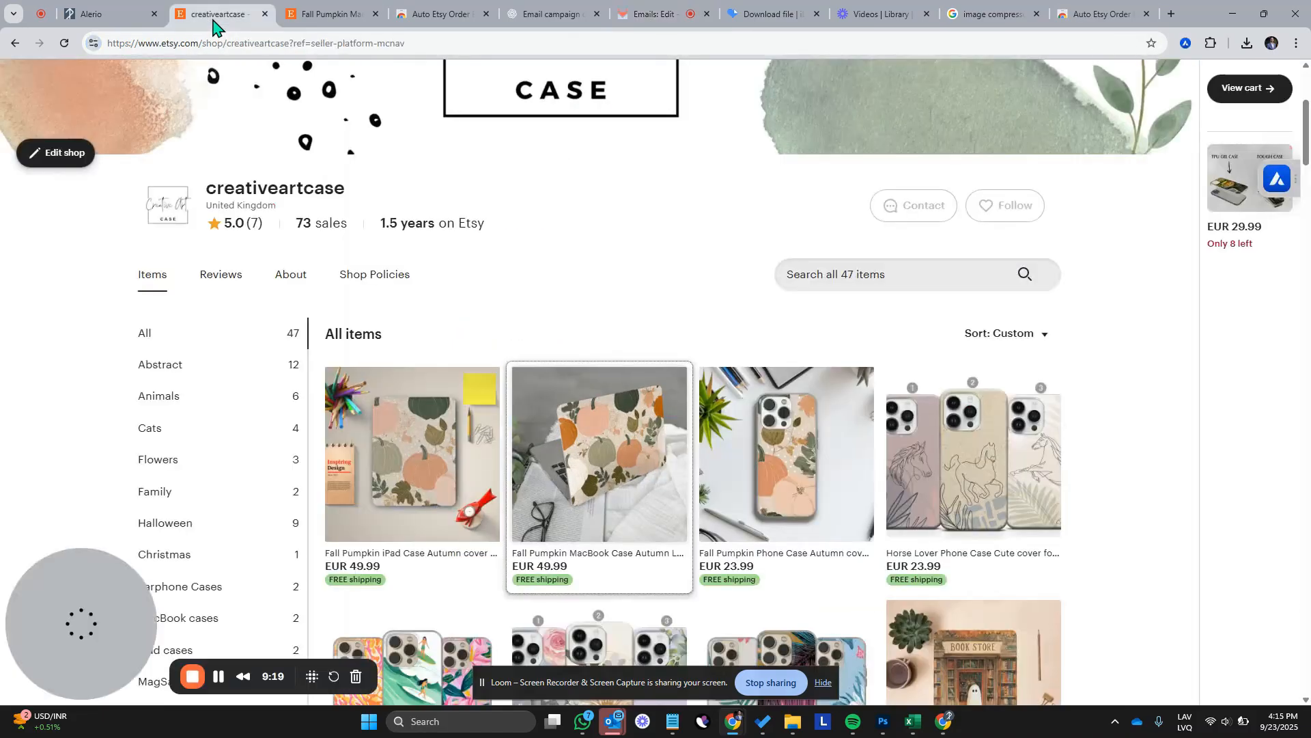
{"action": "left_click", "coordinate": [319, 8]}
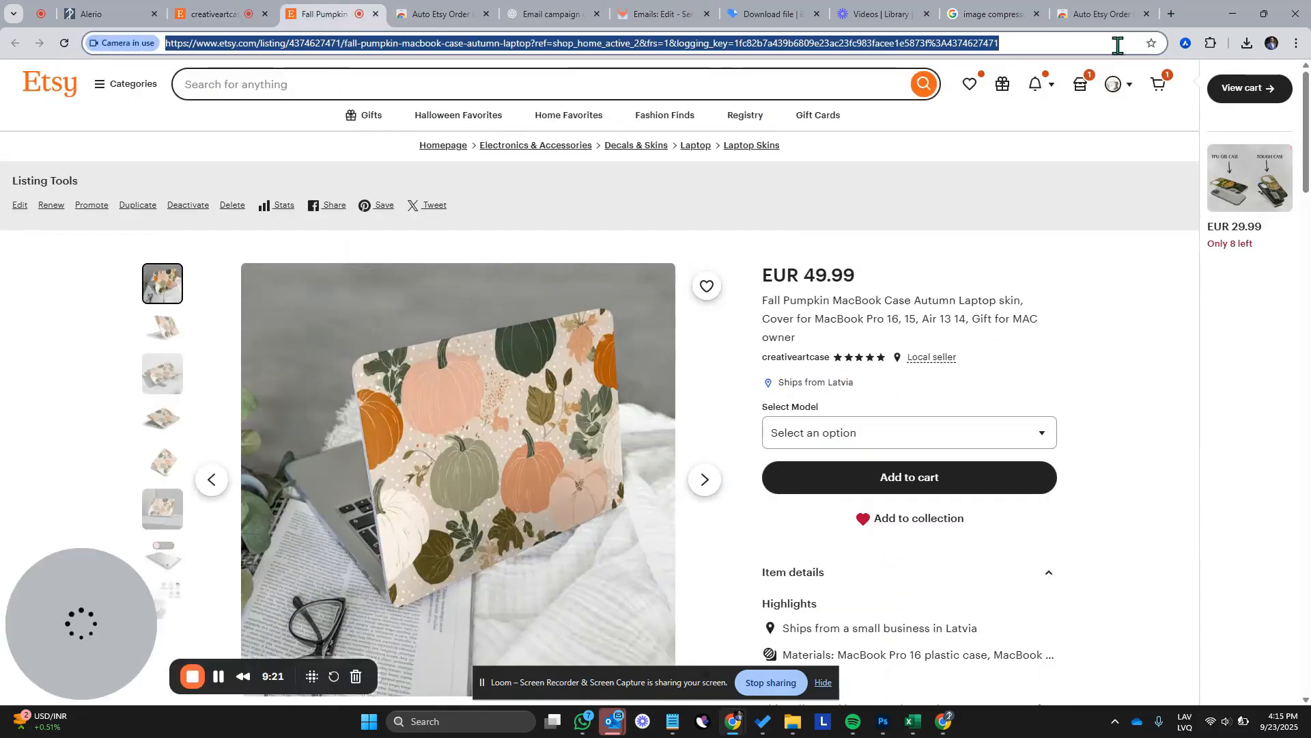
{"action": "left_click", "coordinate": [1080, 84]}
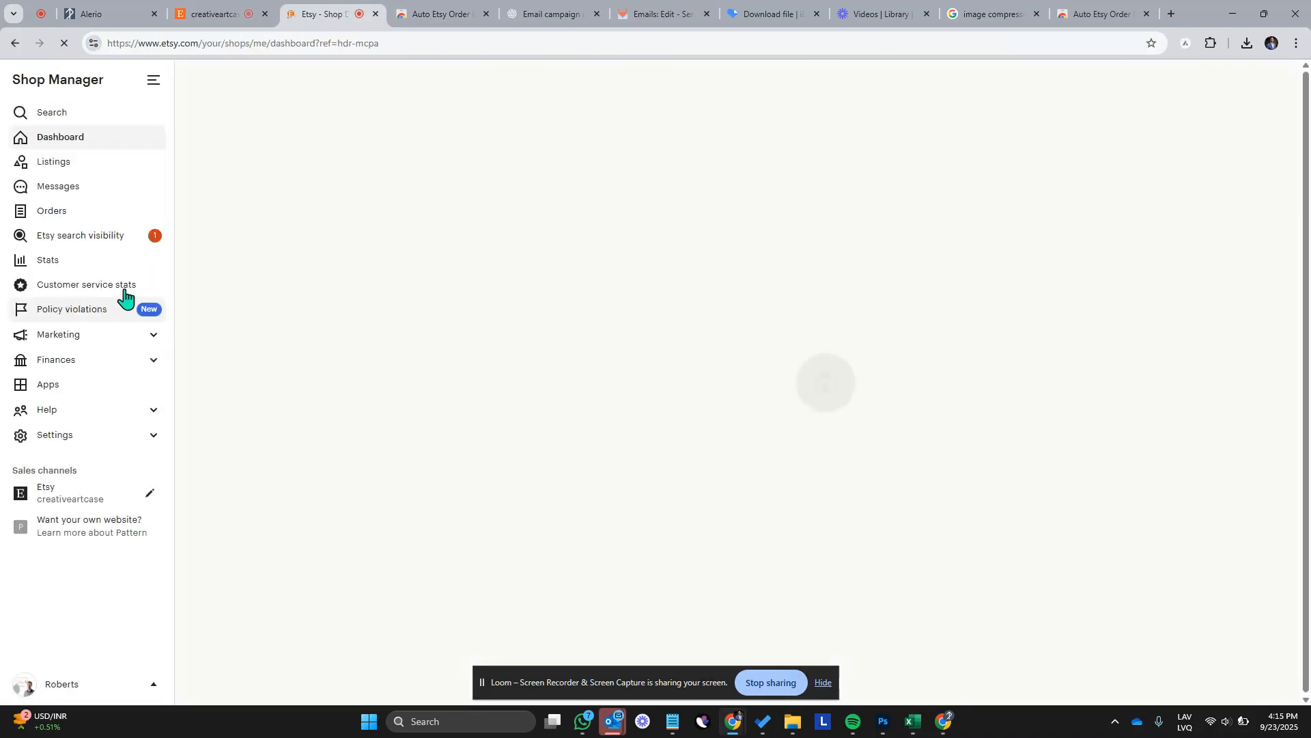
{"action": "left_click", "coordinate": [61, 338]}
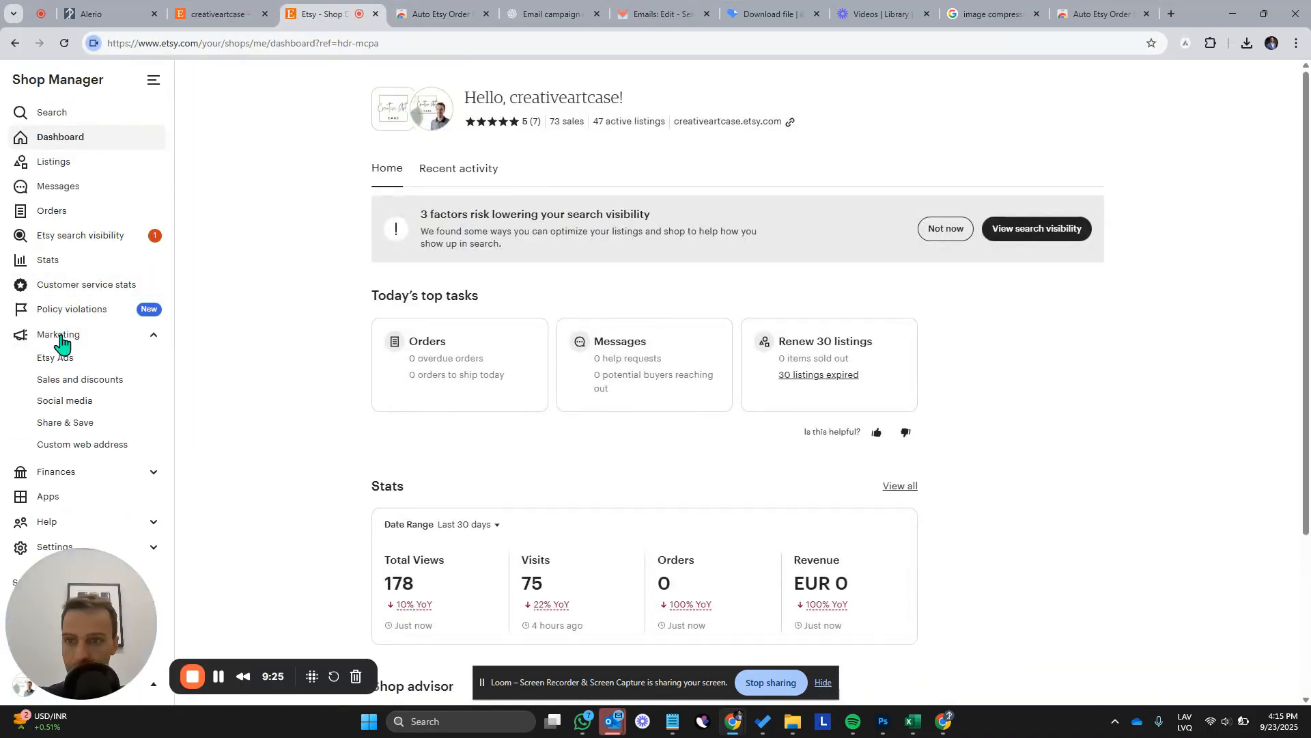
{"action": "left_click", "coordinate": [66, 384]}
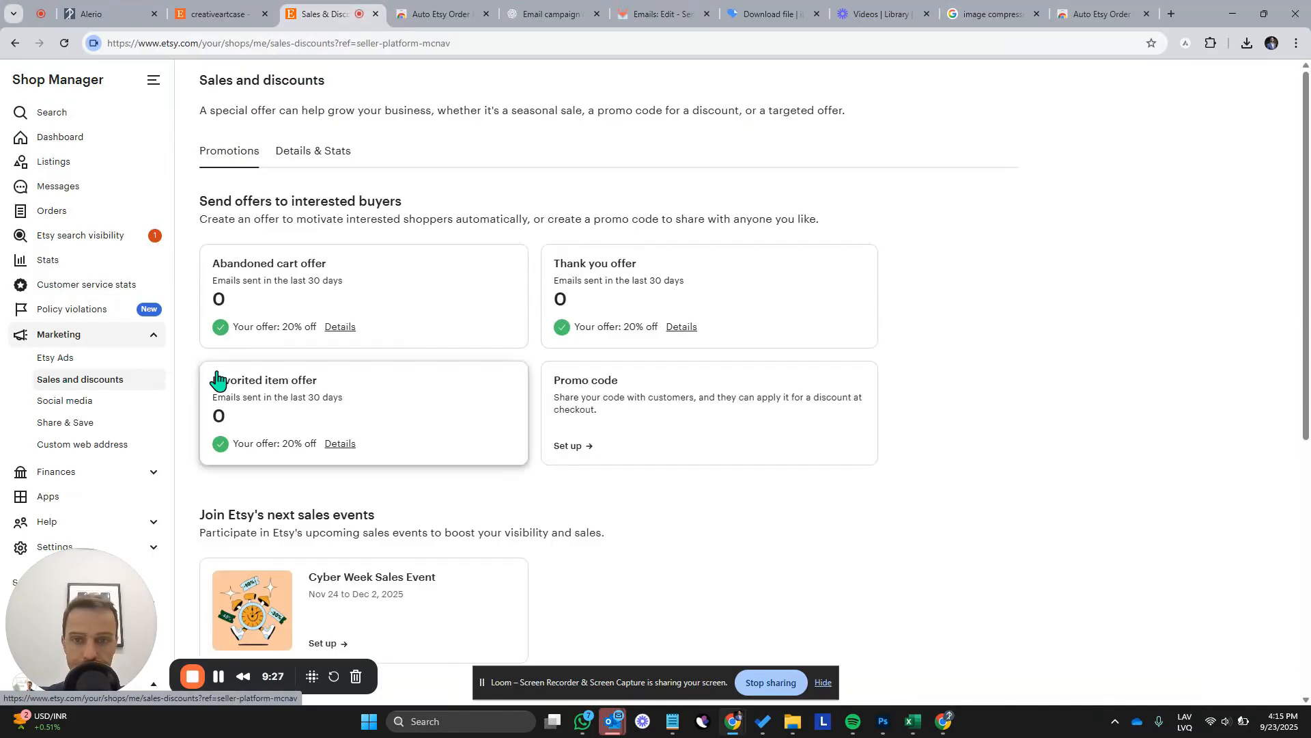
{"action": "left_click", "coordinate": [623, 400]}
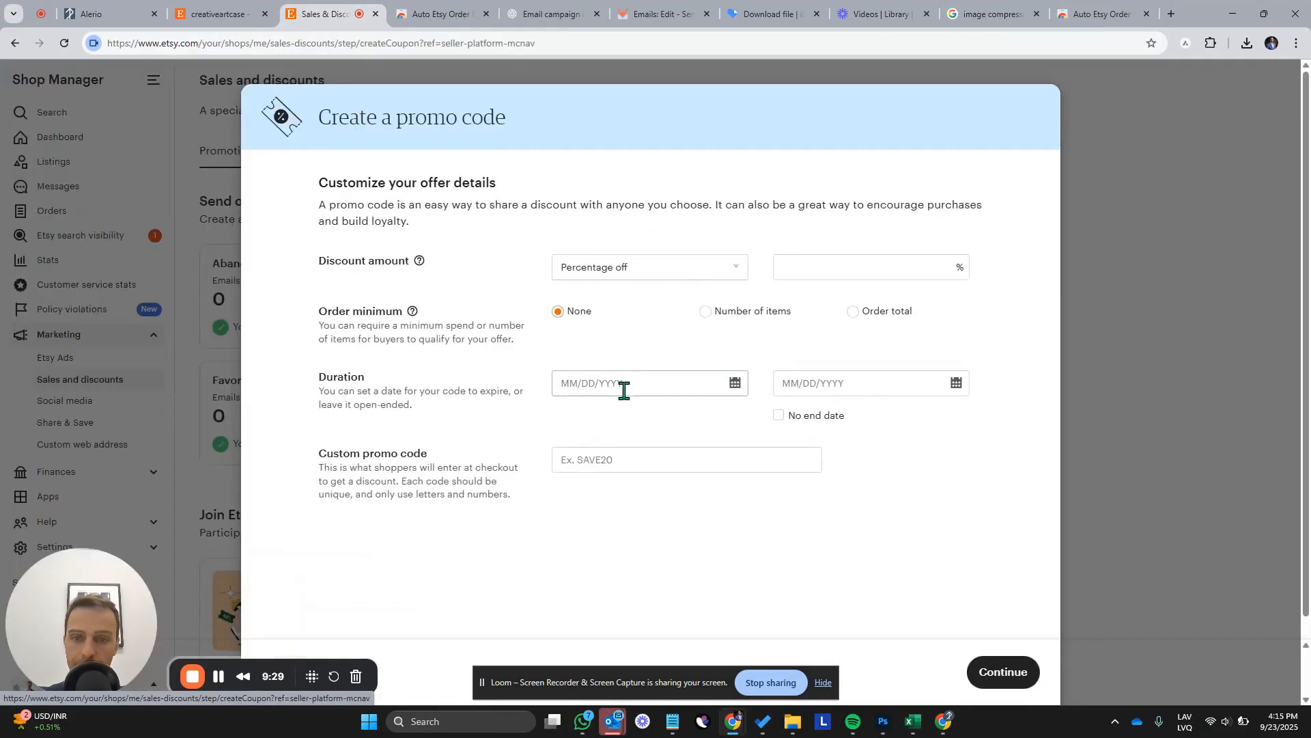
Set the promo code's duration to start on 09/23/2025 and end on 10/31/2025
{"action": "left_click", "coordinate": [808, 265]}
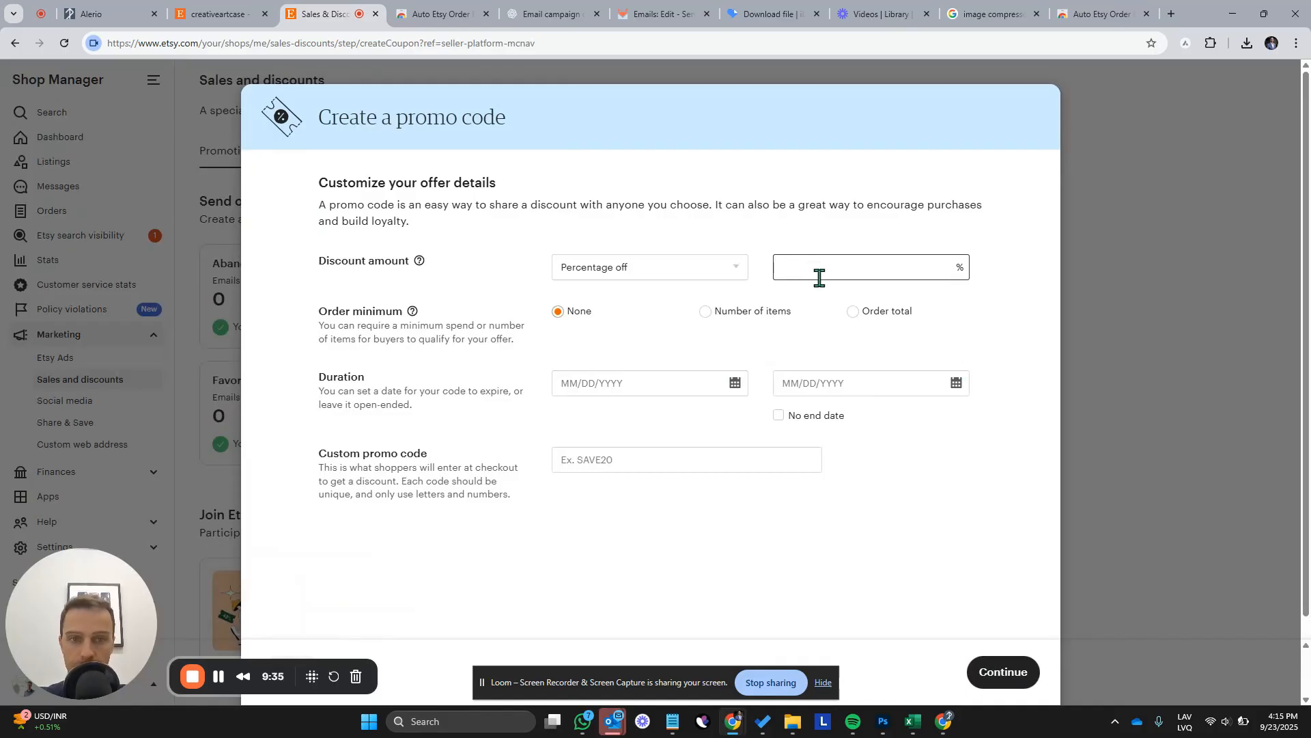
{"action": "left_click", "coordinate": [679, 391]}
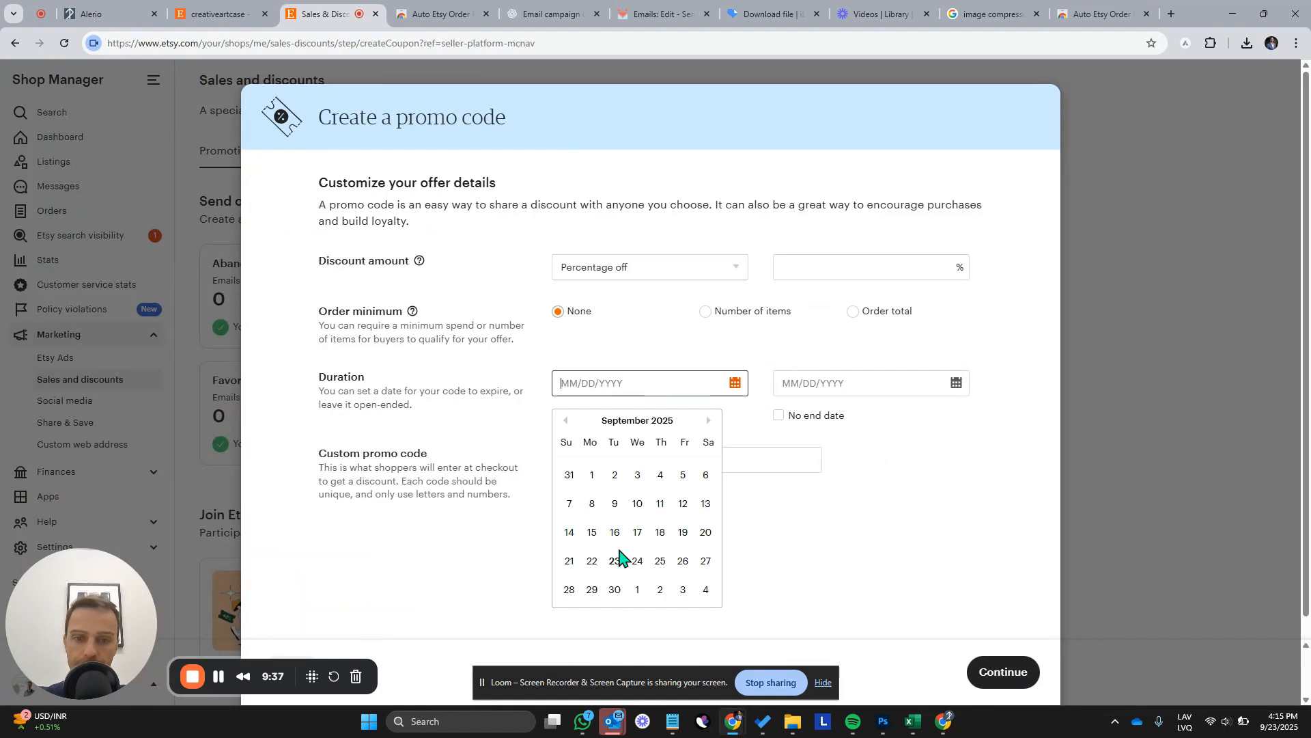
{"action": "left_click", "coordinate": [614, 561]}
{"action": "left_click", "coordinate": [881, 383]}
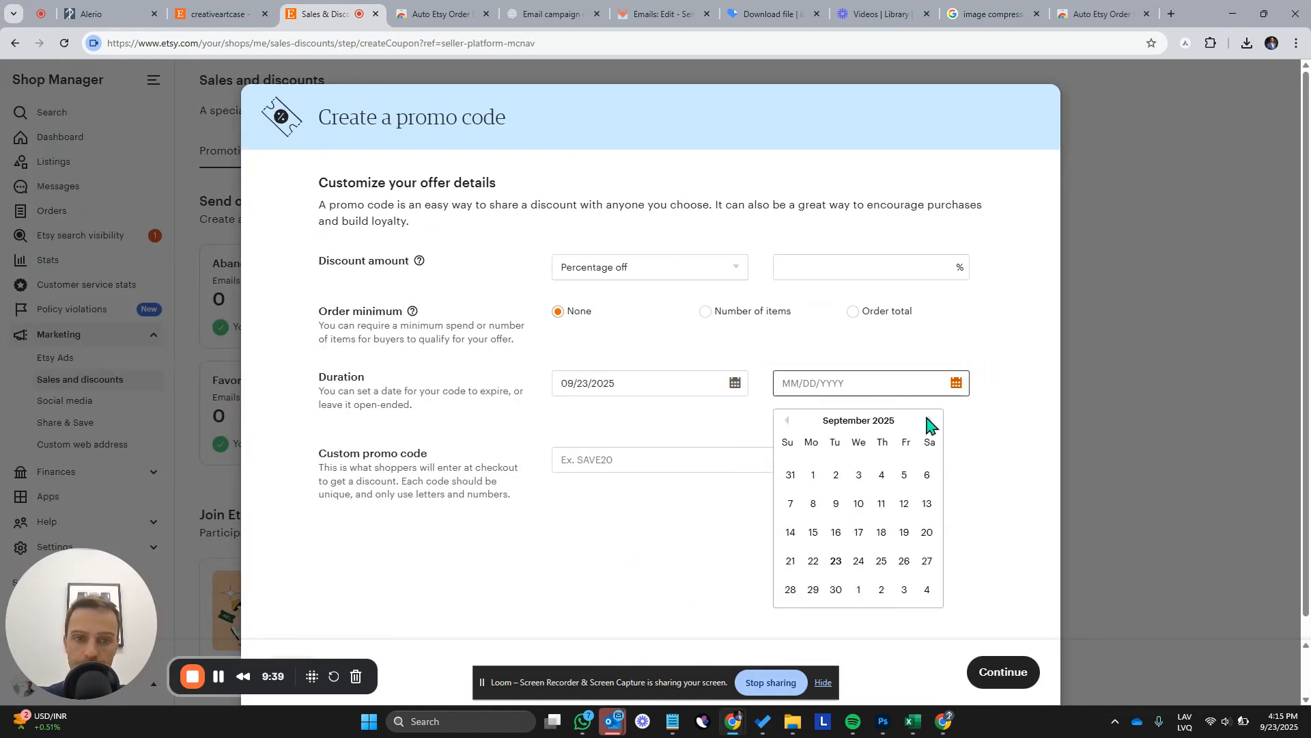
{"action": "left_click", "coordinate": [928, 422]}
{"action": "left_click", "coordinate": [904, 590]}
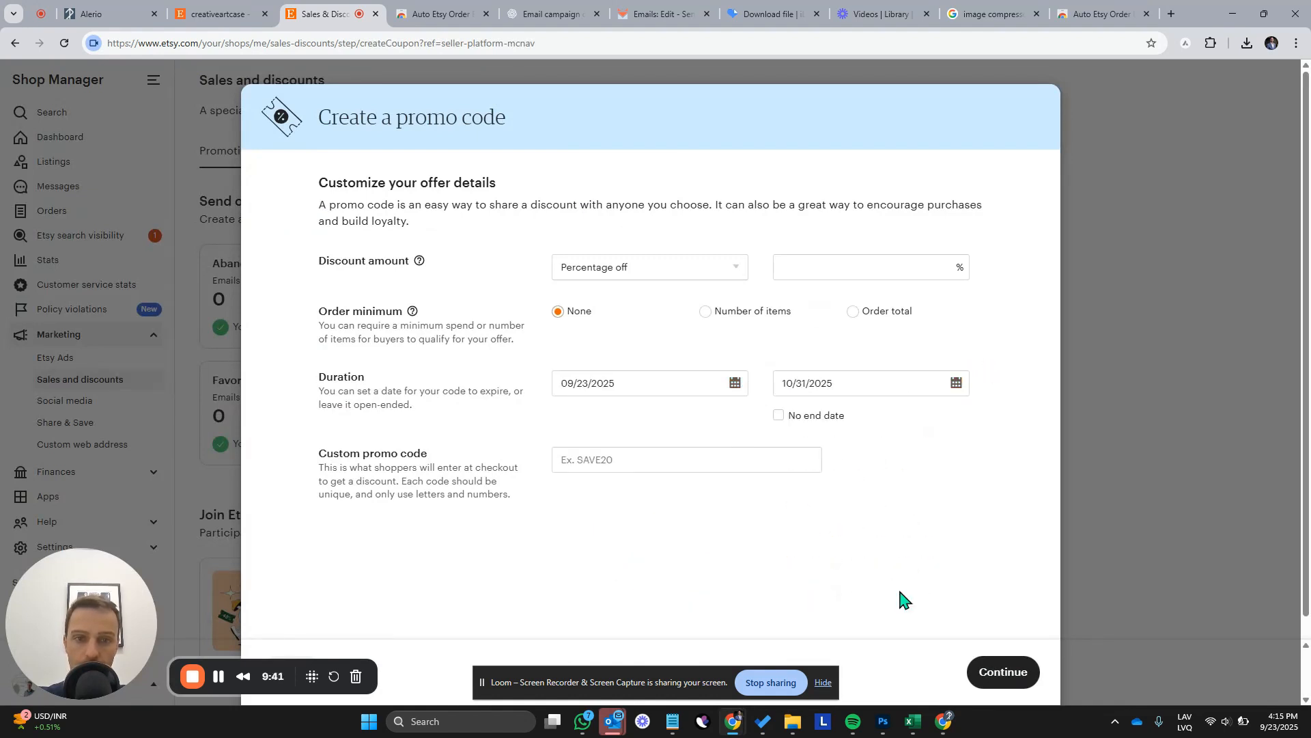
Enter AFSDSDF as the custom promo code in the offer details
{"action": "left_click", "coordinate": [685, 455]}
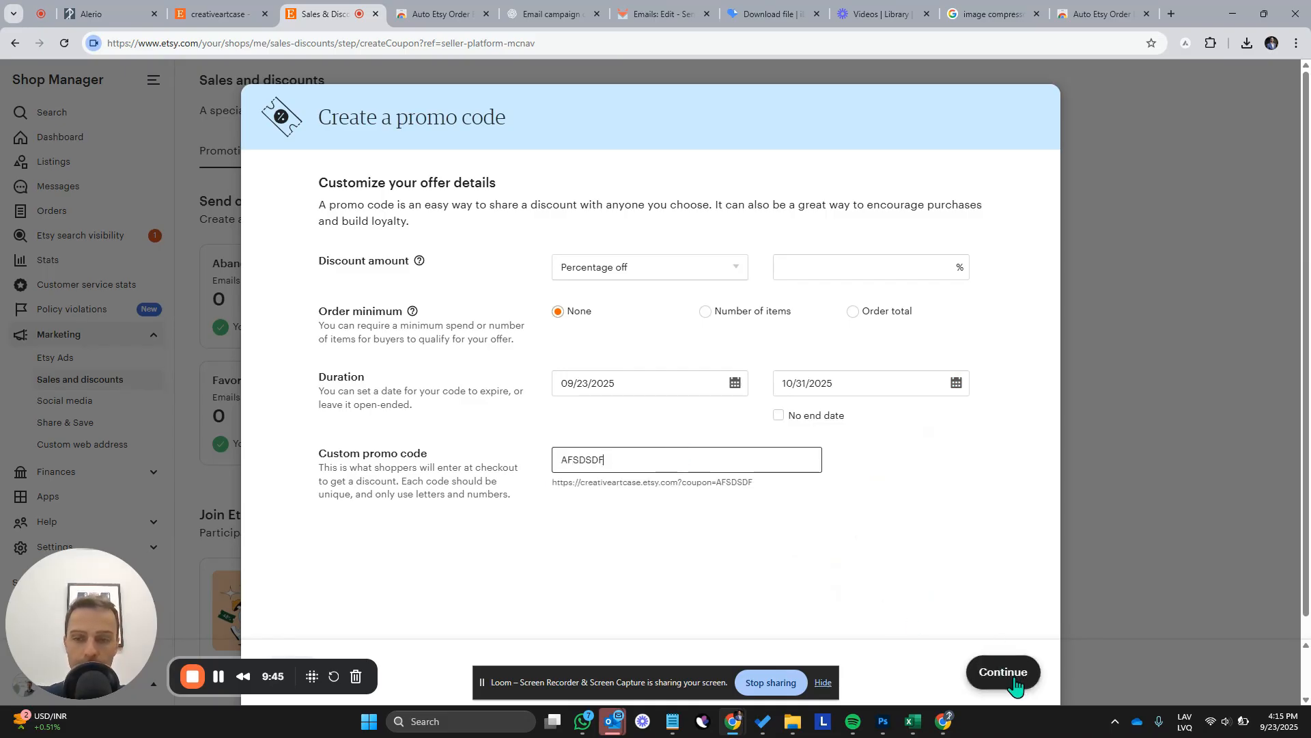
{"action": "key", "text": "ctrl+a"}
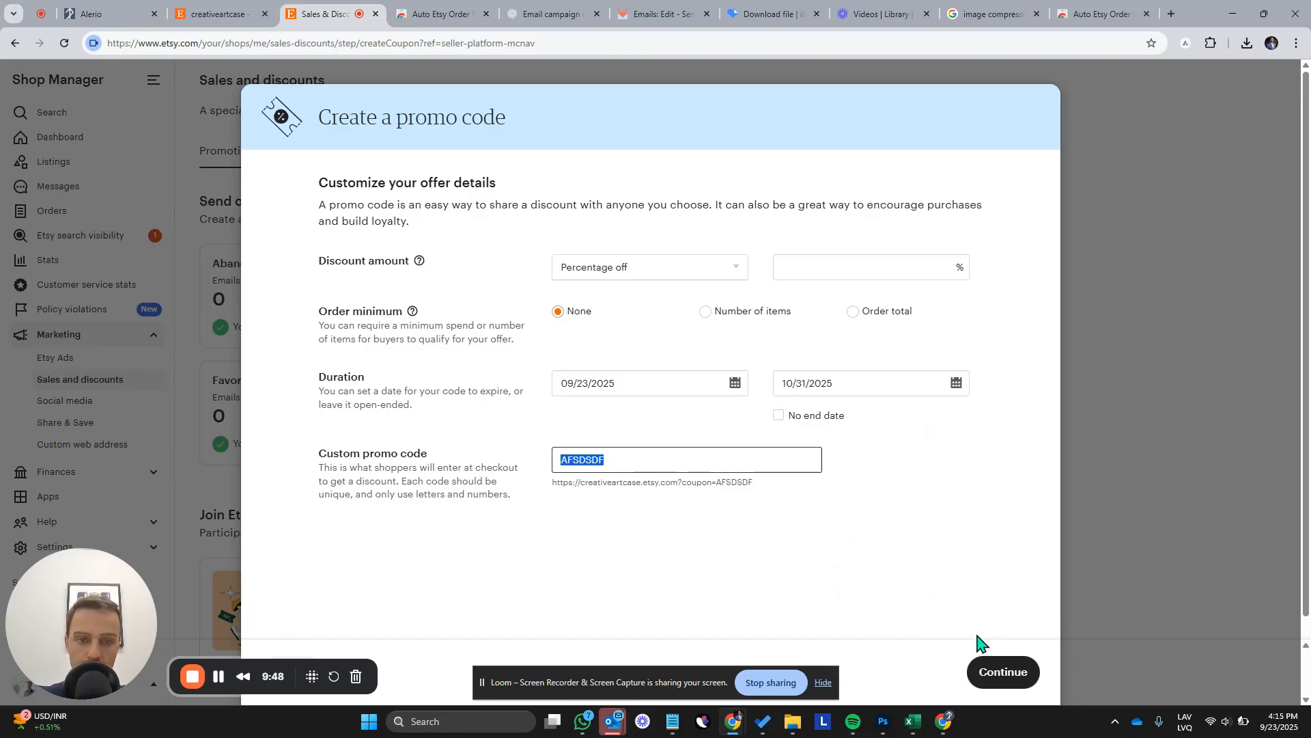
{"action": "left_click", "coordinate": [1136, 375]}
{"action": "scroll", "coordinate": [833, 623], "scroll_direction": "down", "scroll_amount": 2}
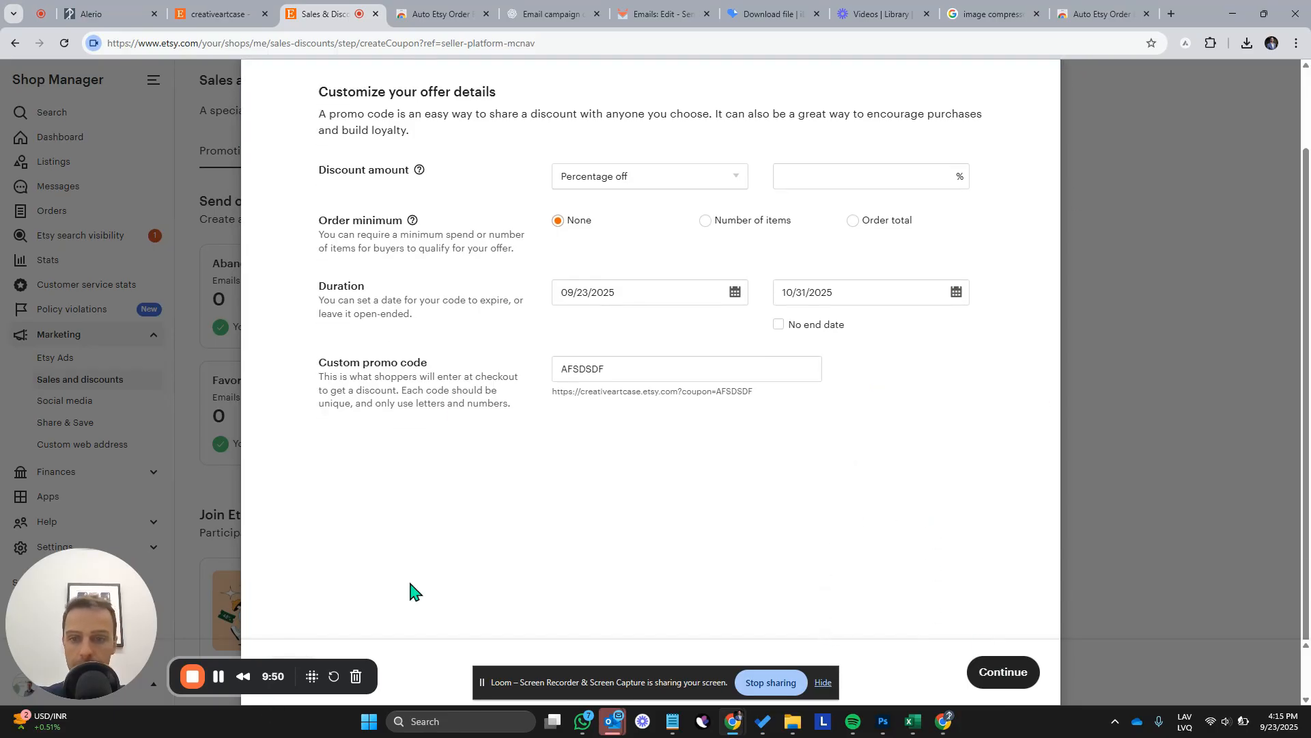
Return to the SendFox draft, examine its scheduled and immediate sending options, and close them without sending
{"action": "left_click", "coordinate": [675, 13]}
{"action": "scroll", "coordinate": [414, 367], "scroll_direction": "up", "scroll_amount": 2}
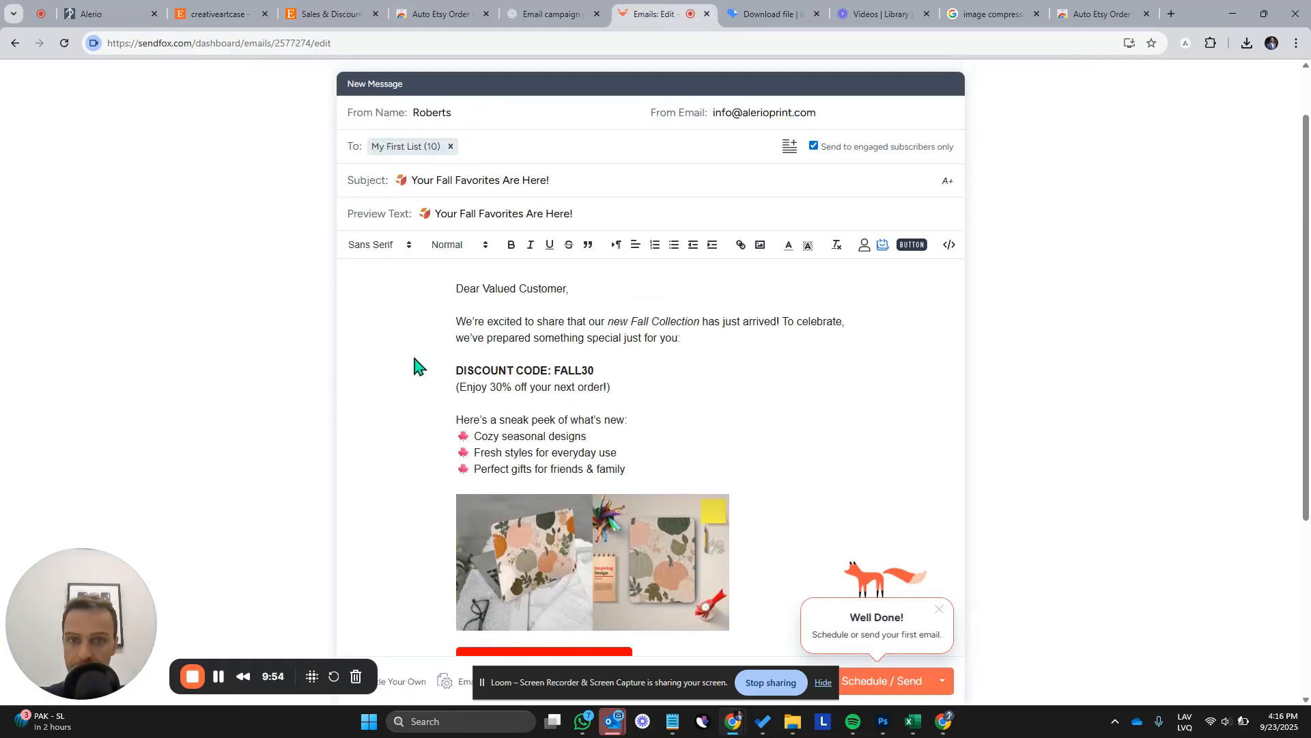
{"action": "scroll", "coordinate": [752, 362], "scroll_direction": "down", "scroll_amount": 3}
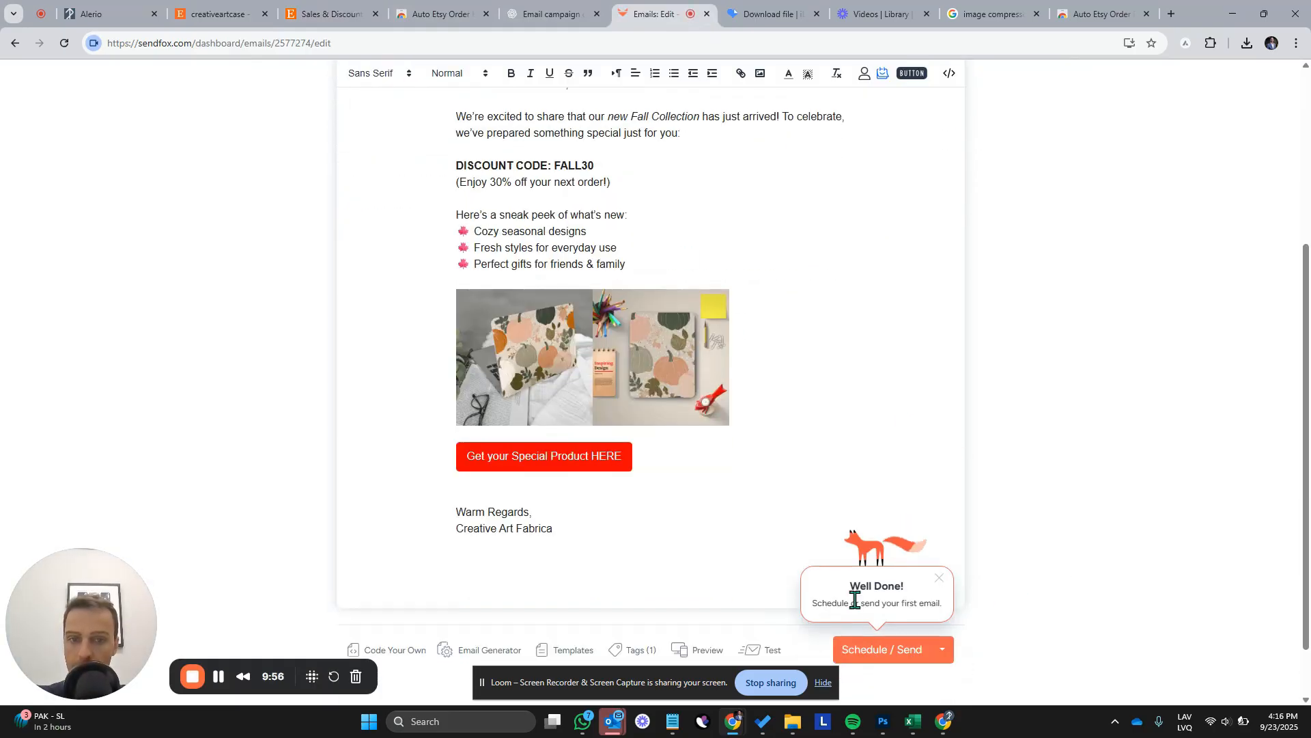
{"action": "left_click", "coordinate": [886, 661]}
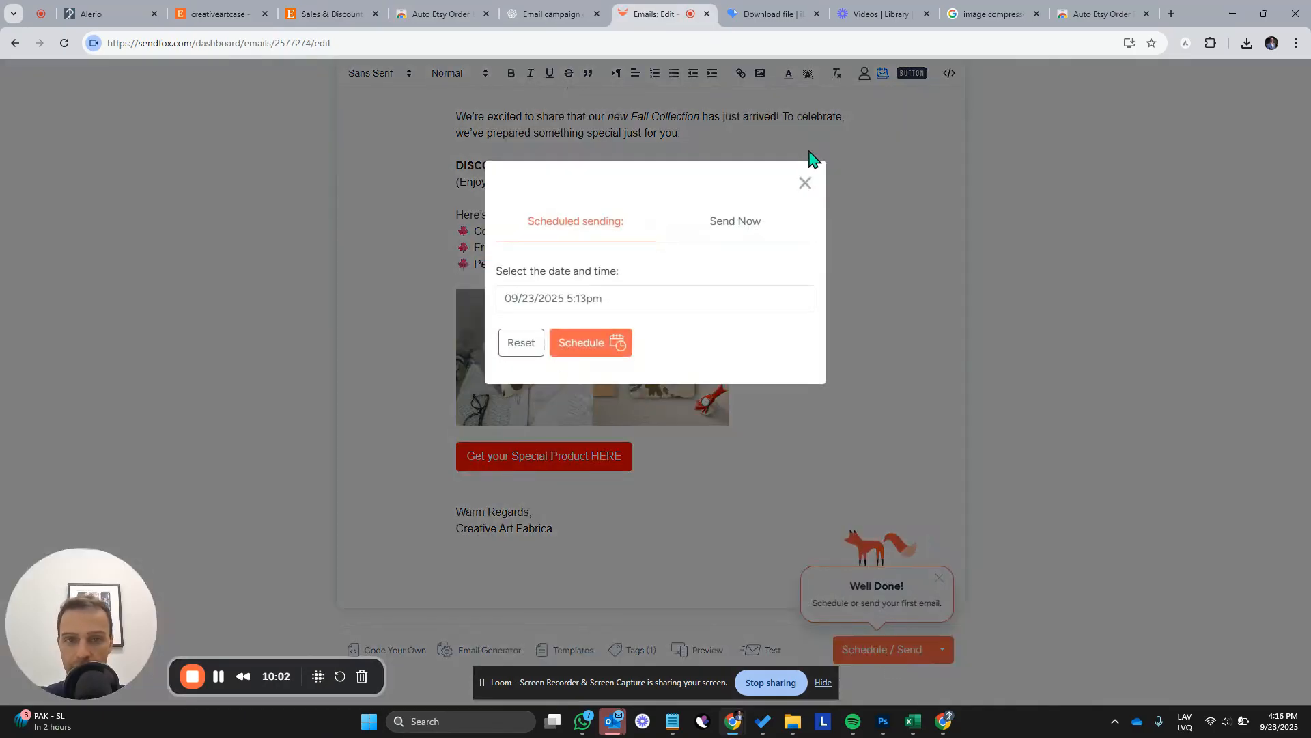
{"action": "left_click", "coordinate": [735, 222]}
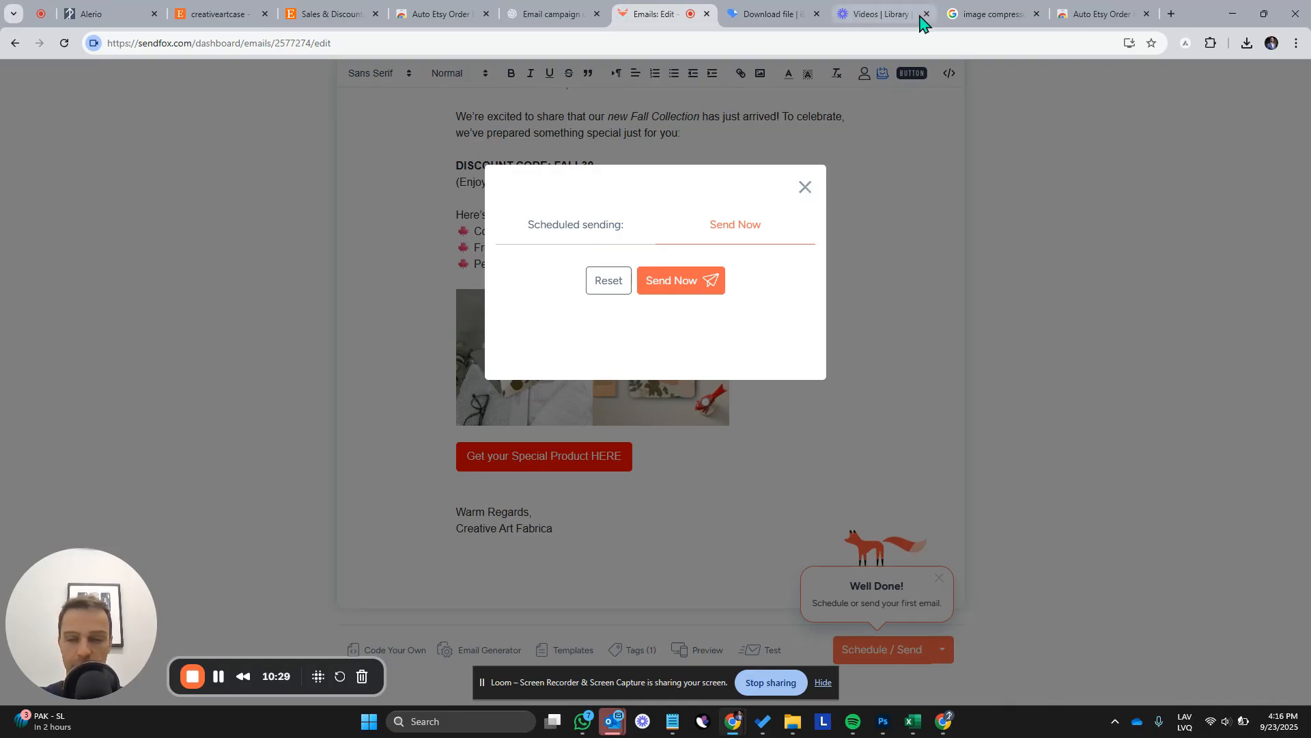
{"action": "mouse_move", "coordinate": [901, 3]}
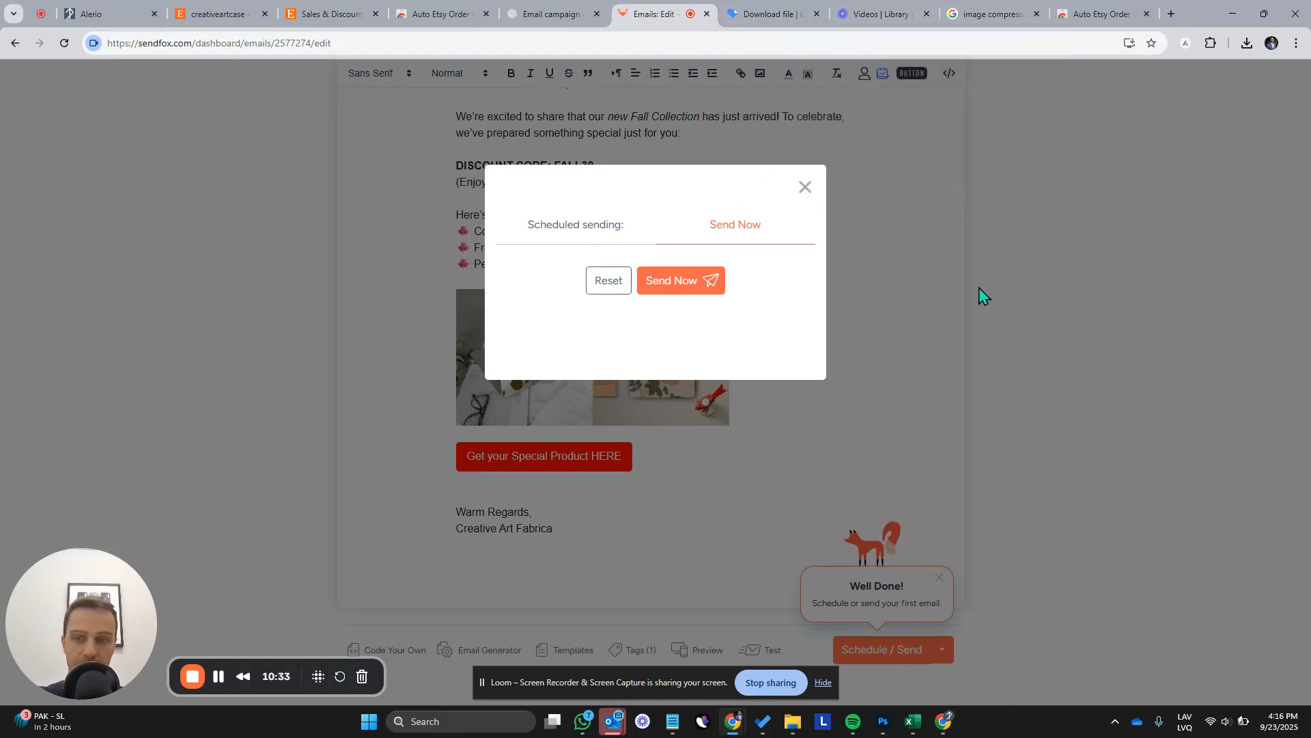
{"action": "left_click", "coordinate": [585, 233]}
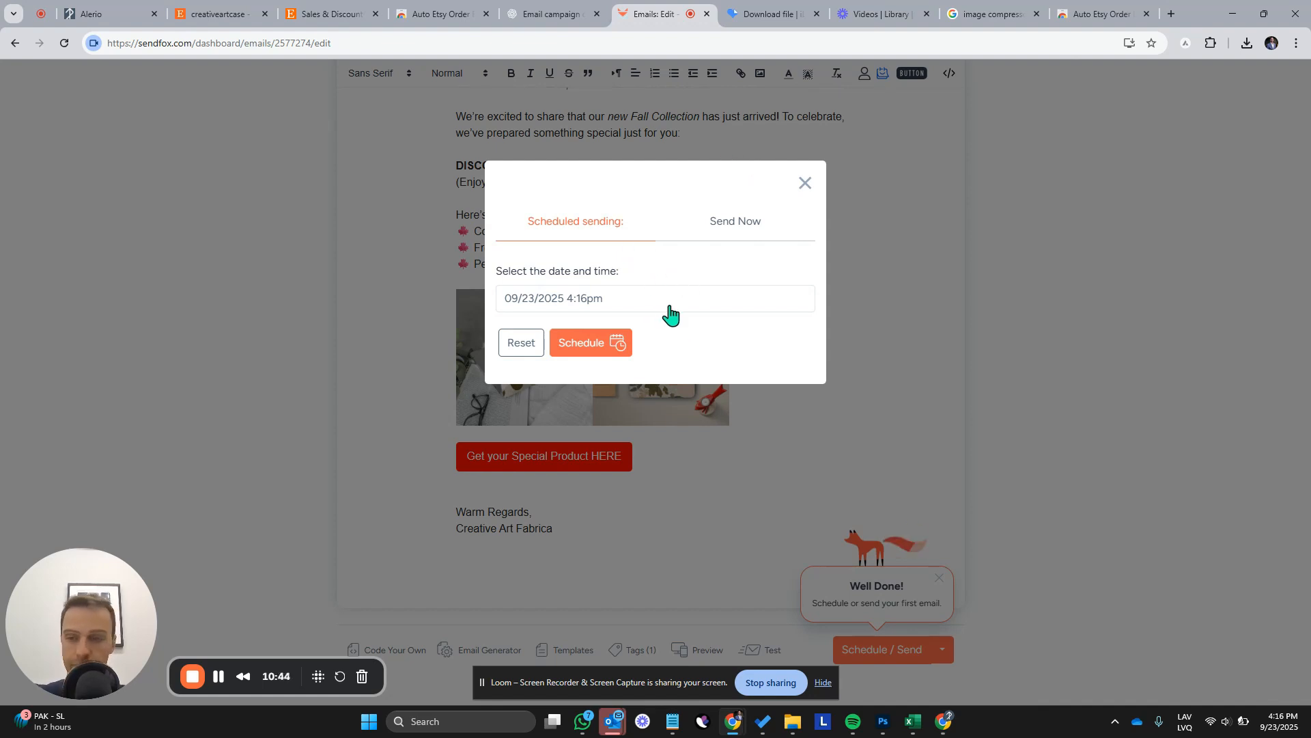
{"action": "left_click", "coordinate": [804, 183]}
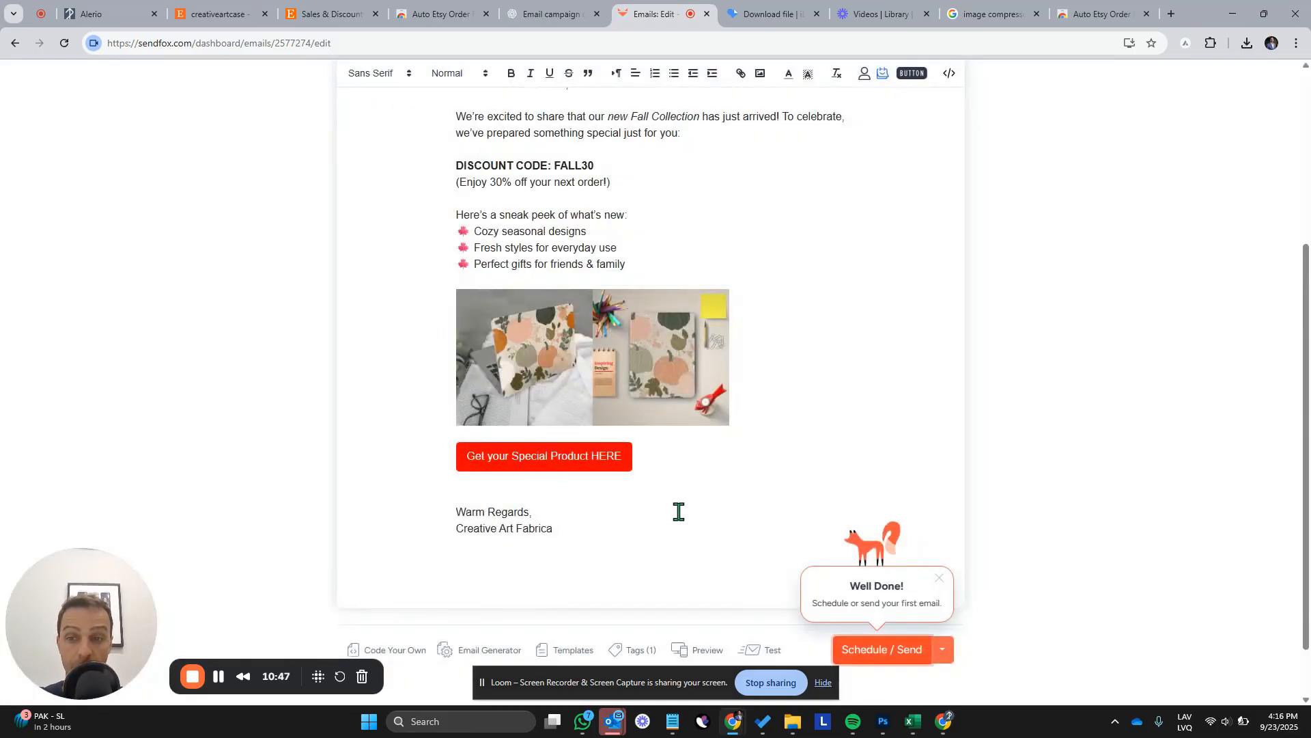
Dismiss the "Well Done!" hint on the email draft
{"action": "scroll", "coordinate": [756, 493], "scroll_direction": "up", "scroll_amount": 3}
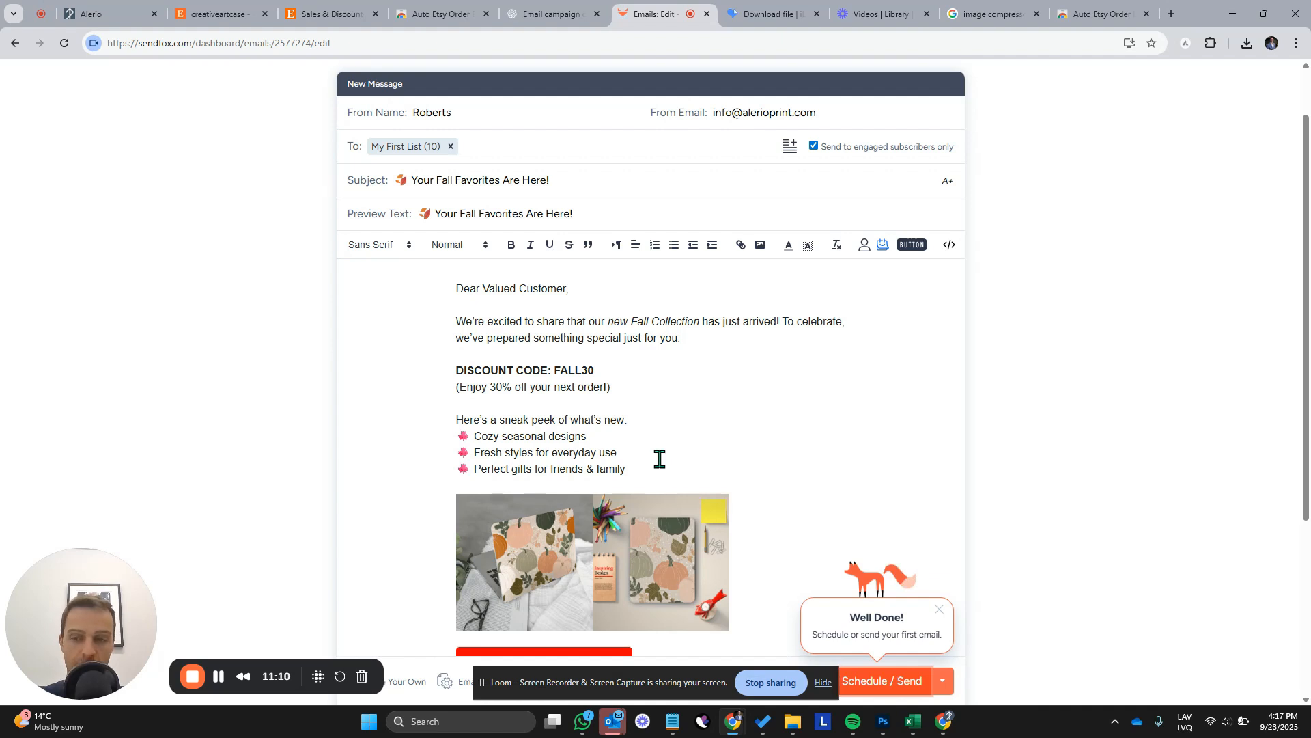
{"action": "left_click", "coordinate": [939, 609]}
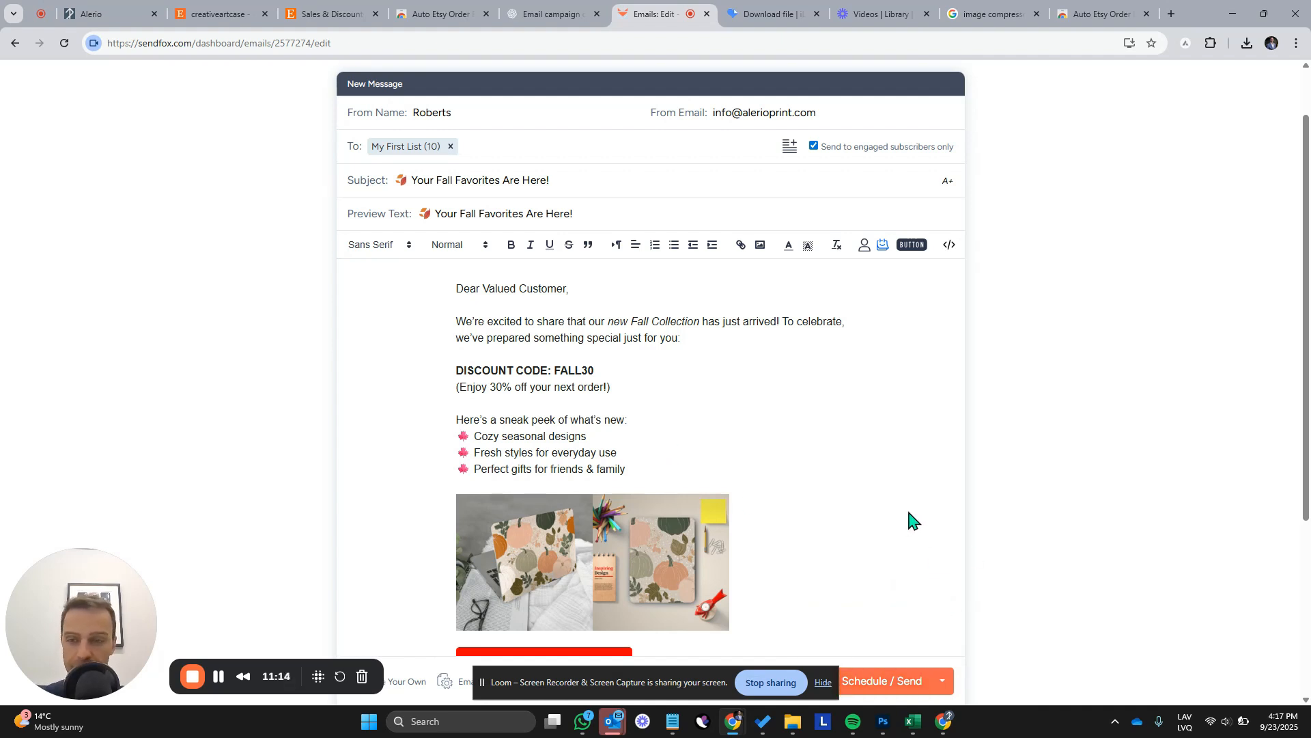